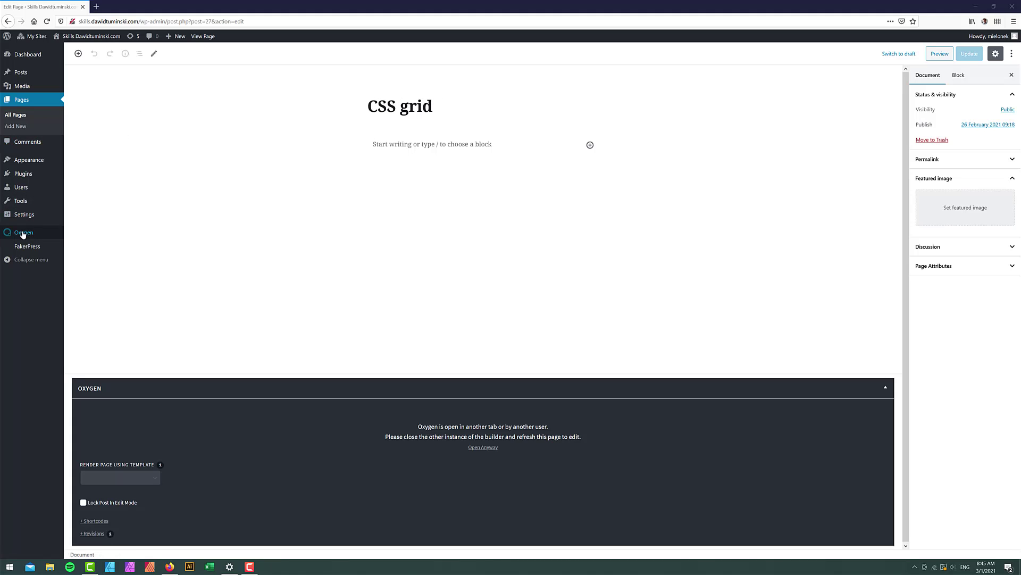
Review the site's posts, then open the CSS grid page for editing with Oxygen.
mouse_move(29, 234)
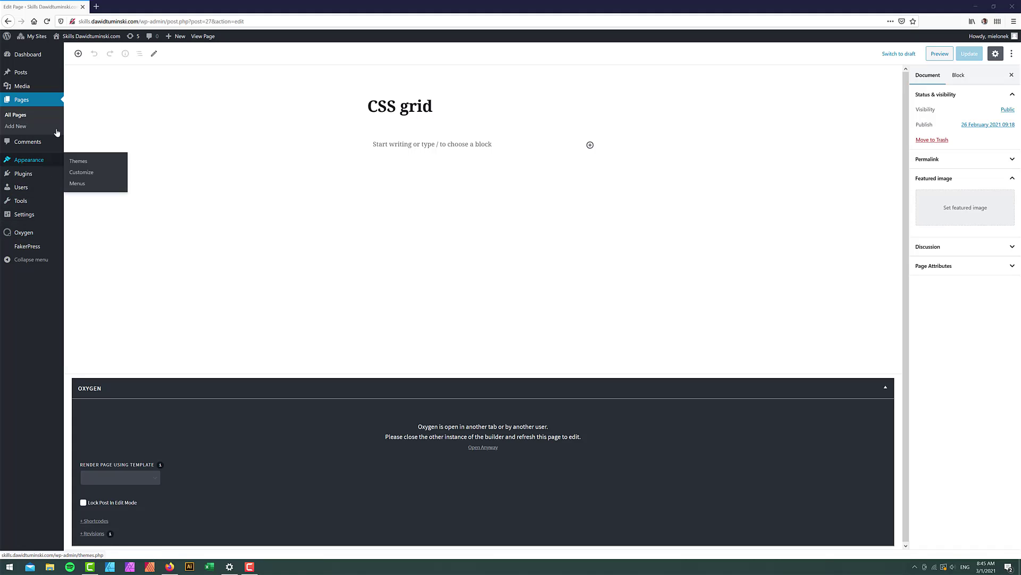
left_click(22, 71)
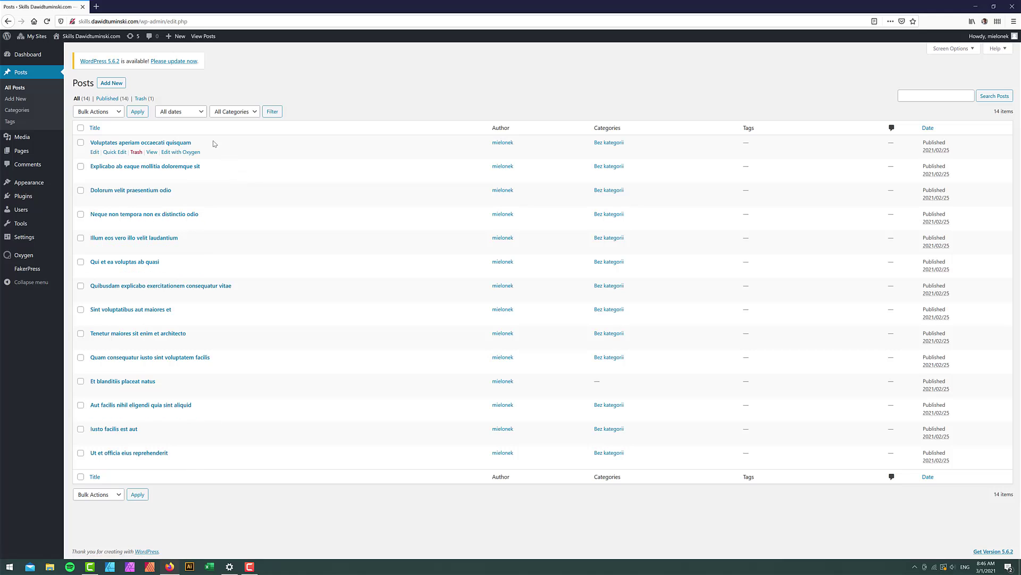
left_click(25, 152)
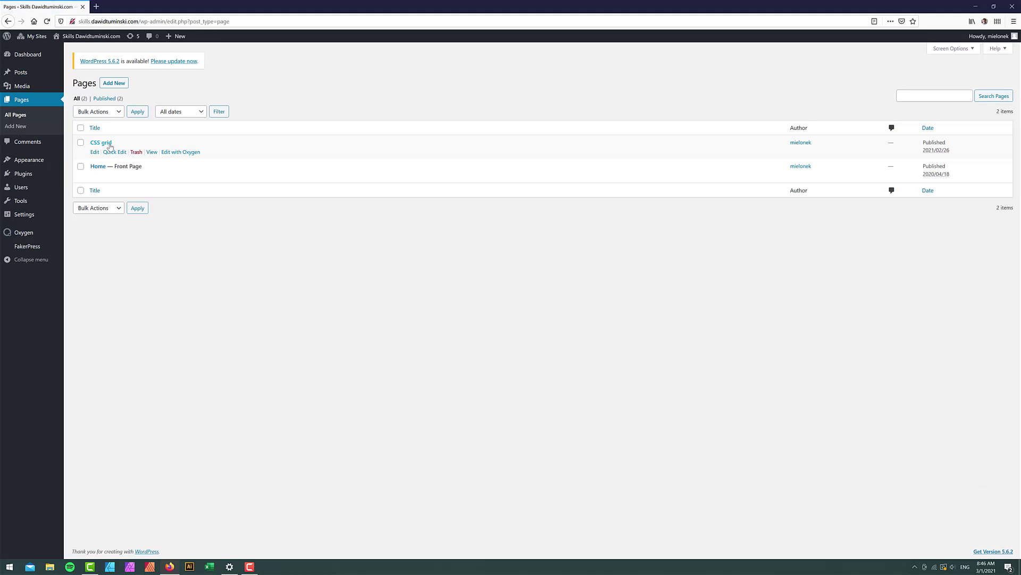
left_click(198, 153)
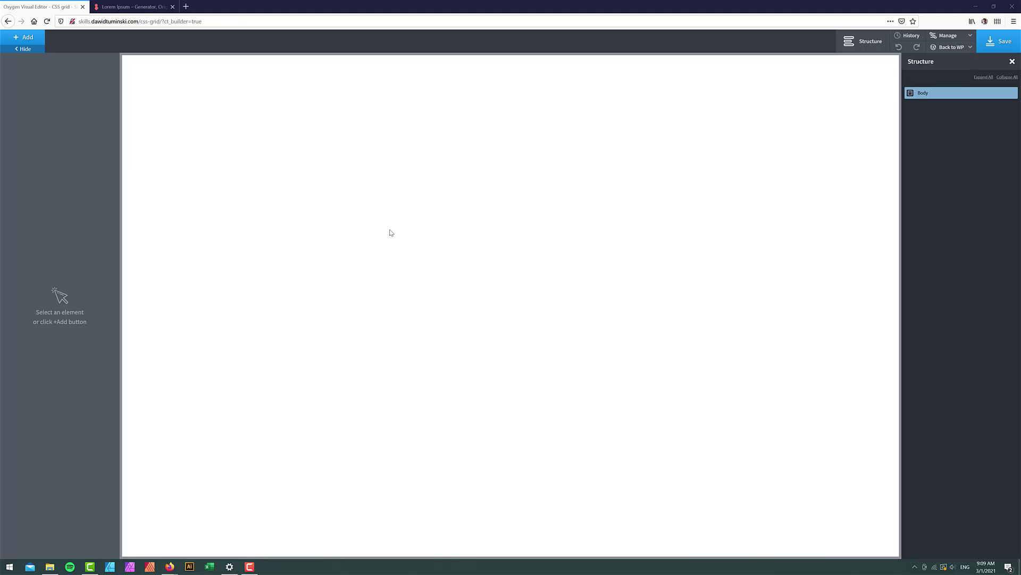
Add a Section element to the empty body of the CSS grid page.
left_click(42, 38)
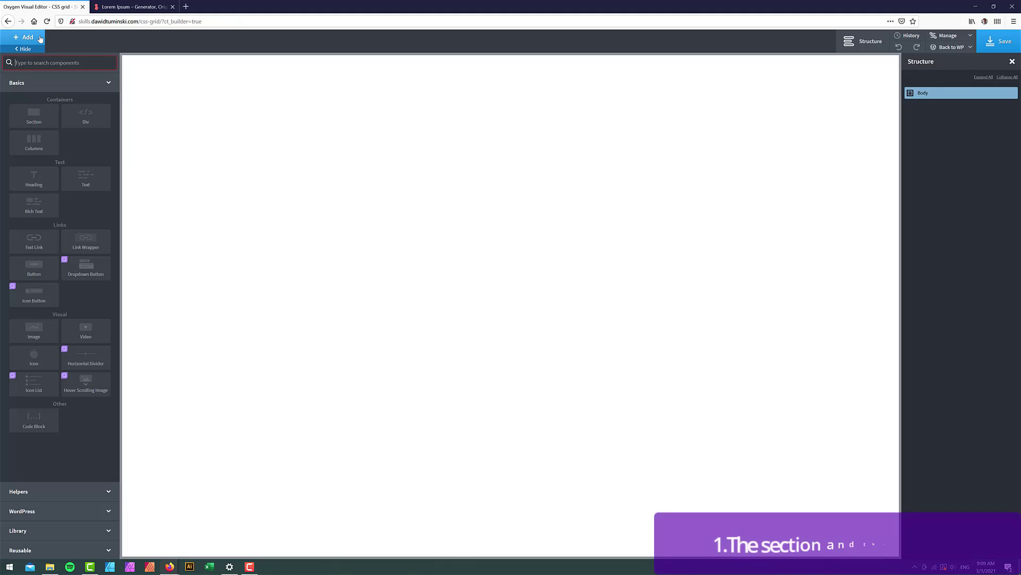
type("sec")
left_click(85, 85)
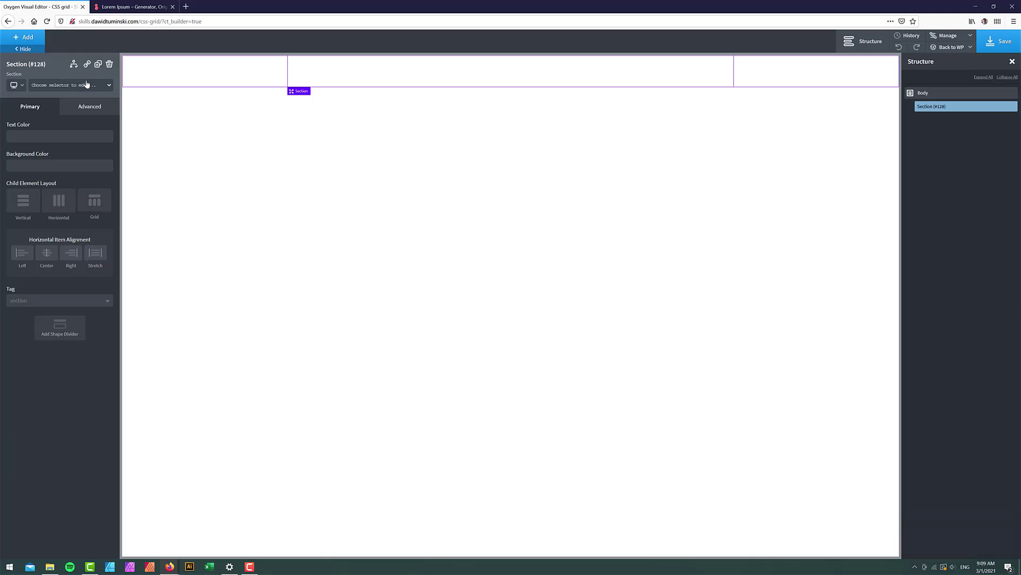
Set the section's top and bottom container padding to 75 px.
left_click(89, 106)
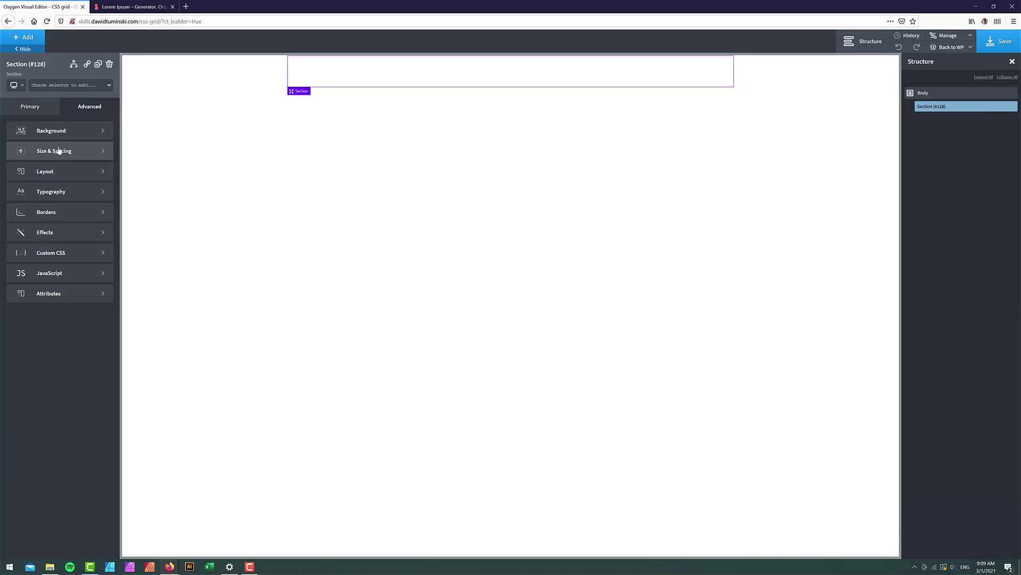
left_click(62, 150)
left_click(58, 152)
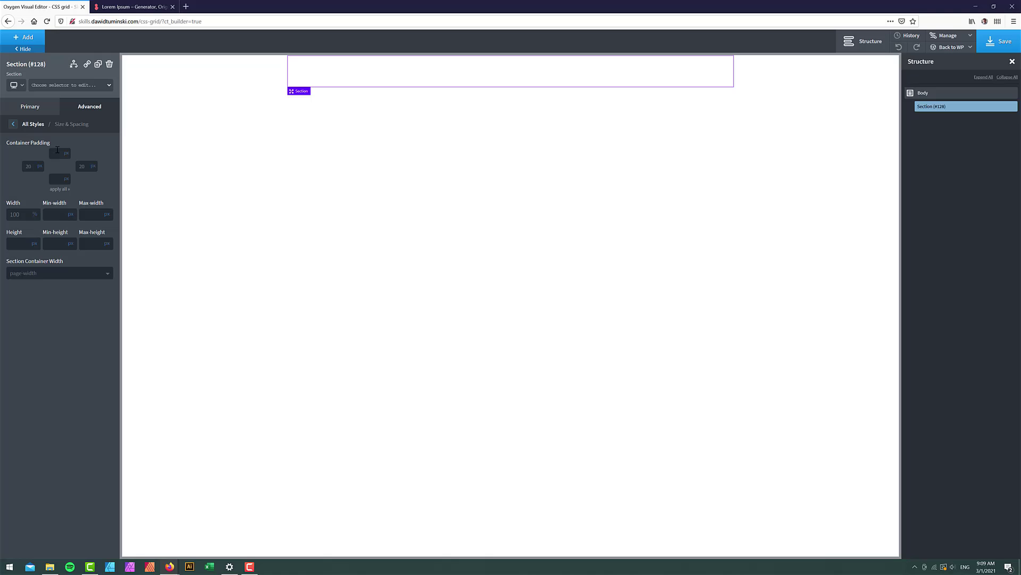
type("75")
left_click(58, 177)
type("75")
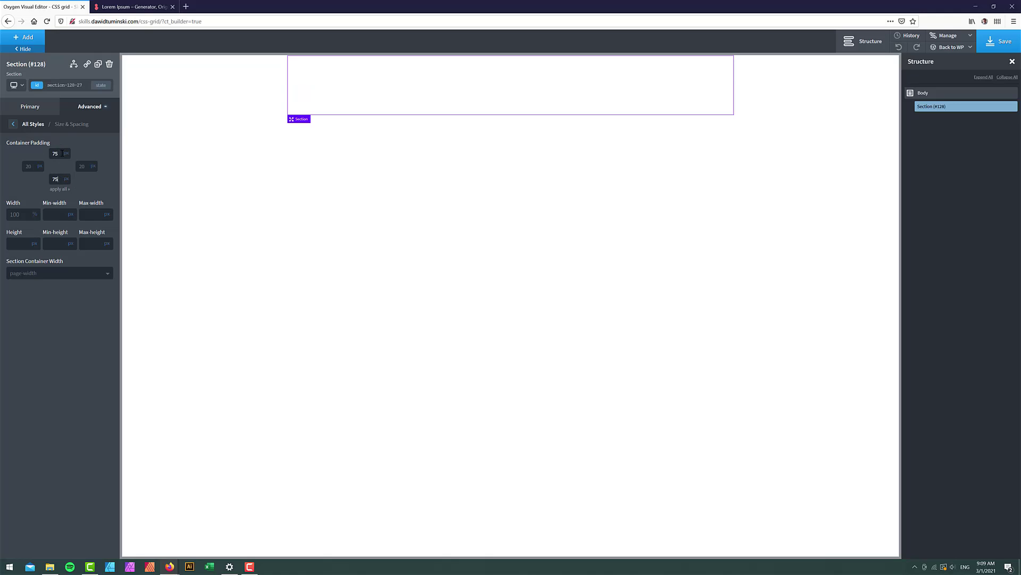
Add a Repeater element inside the section.
left_click(43, 40)
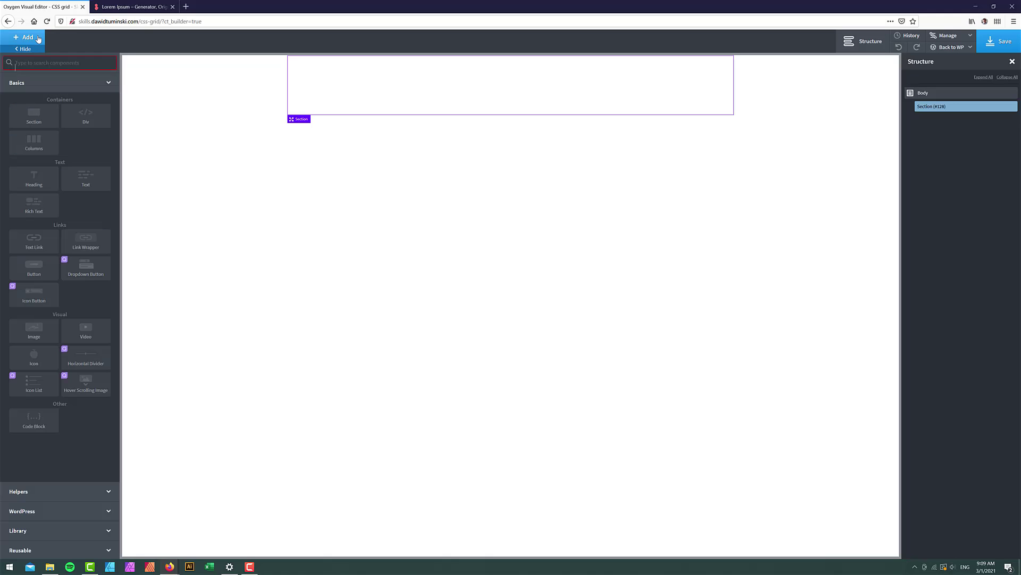
type("re")
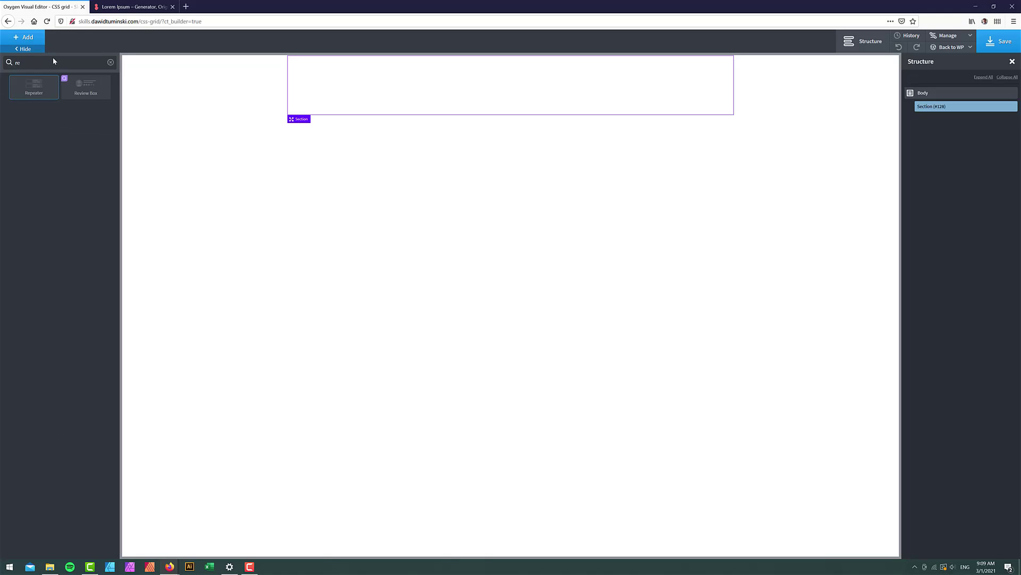
left_click(41, 90)
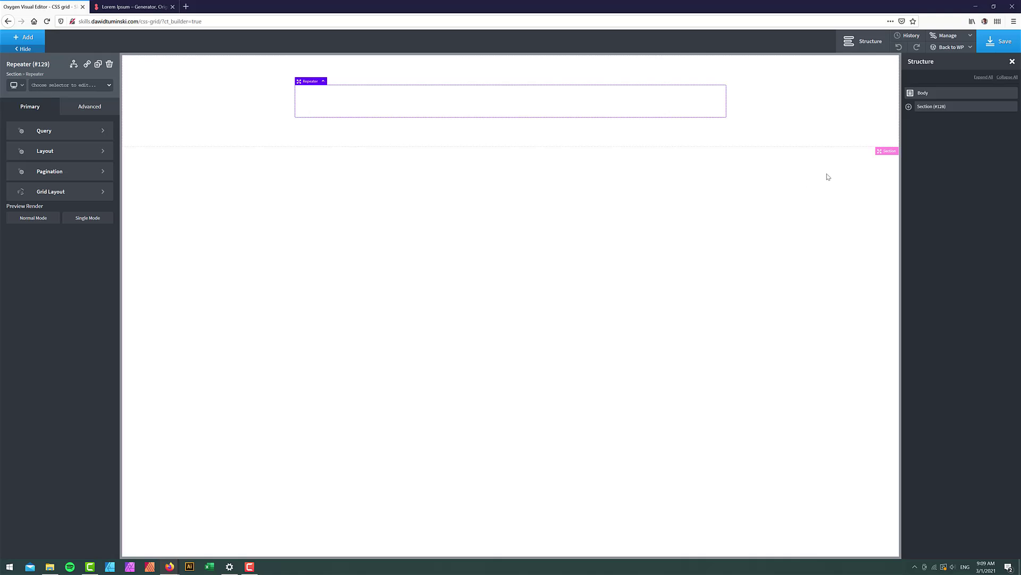
Give the repeater a custom WP query with the post type post and apply the query parameters.
left_click(41, 133)
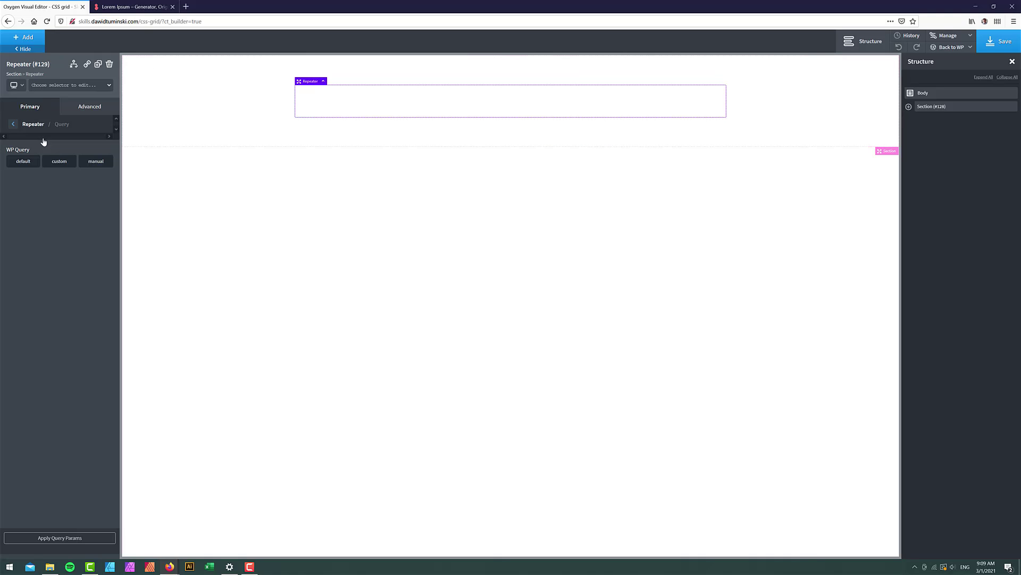
left_click(56, 161)
left_click(53, 182)
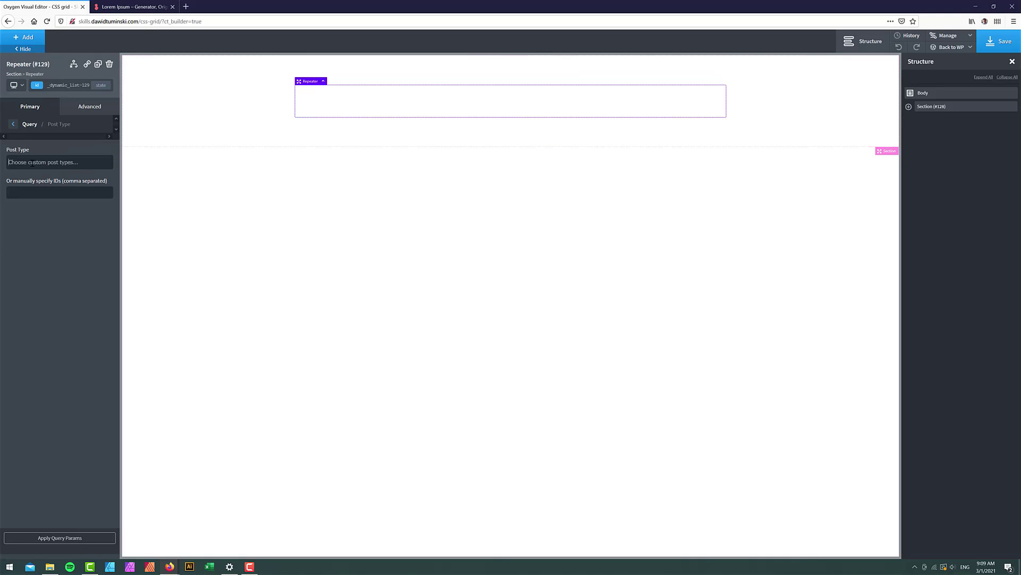
left_click(32, 162)
left_click(27, 175)
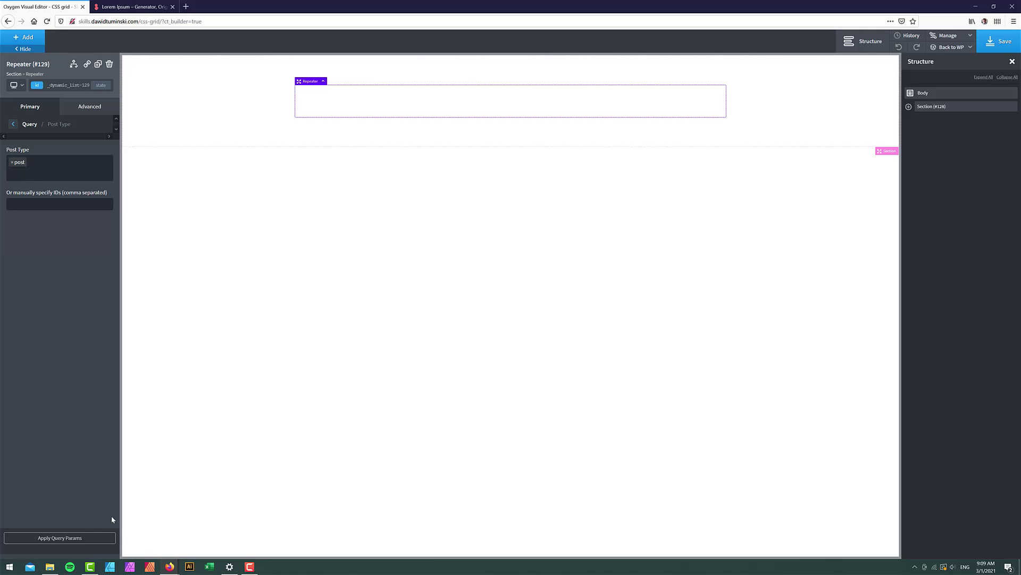
left_click(98, 538)
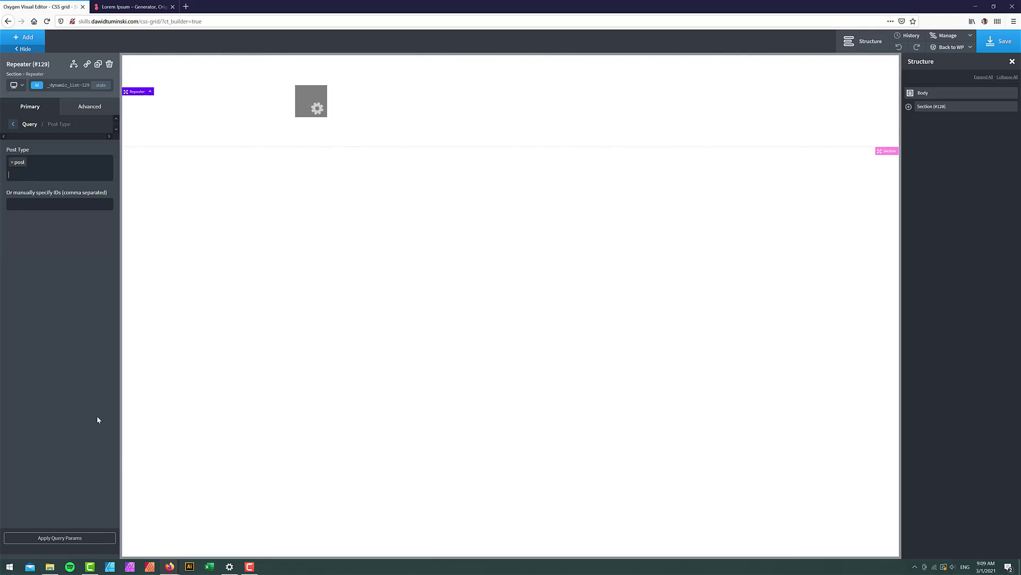
left_click(24, 105)
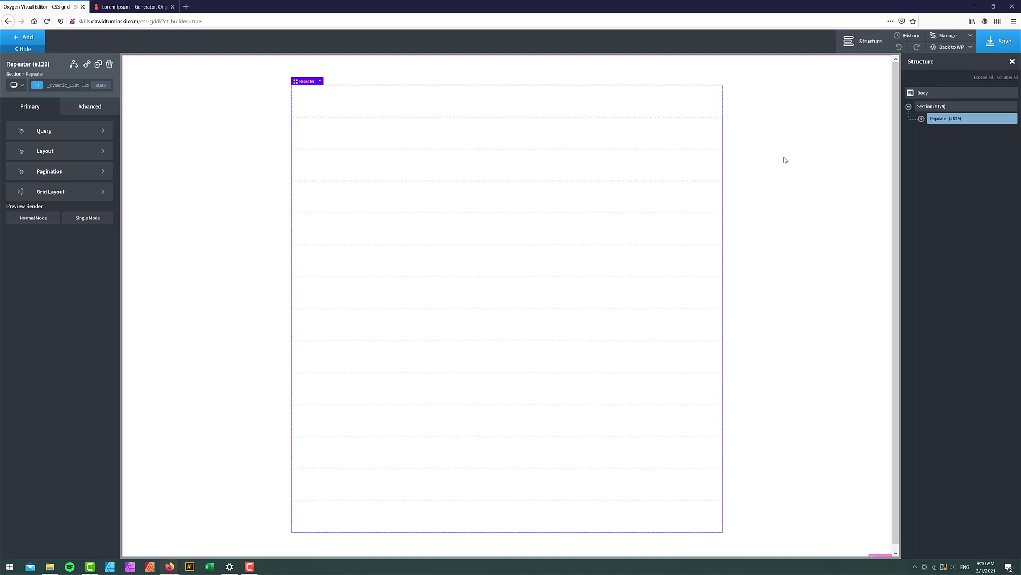
Add a Link Wrapper inside the repeater's div and set its URL to the post's dynamic permalink.
left_click(921, 118)
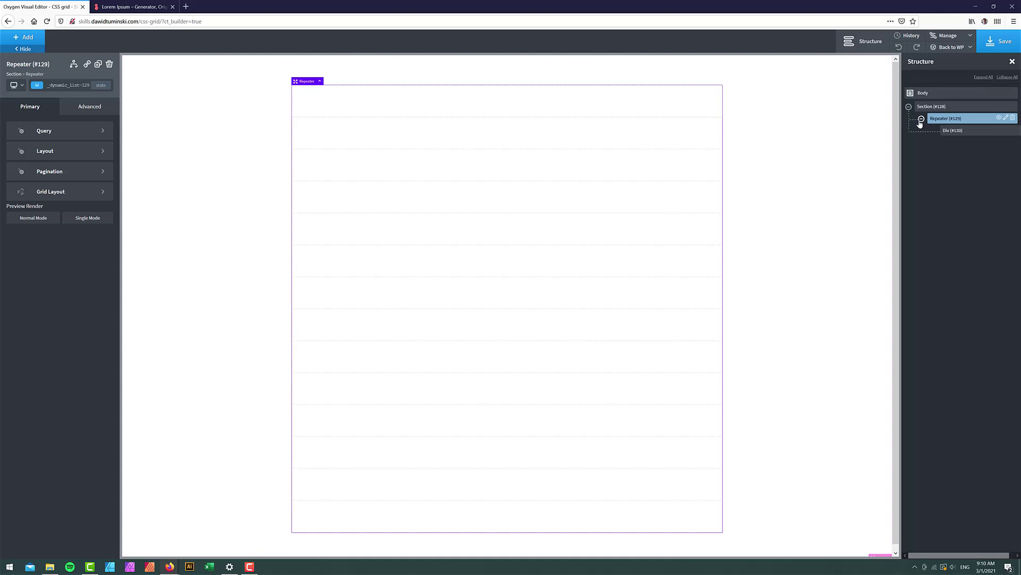
left_click(28, 39)
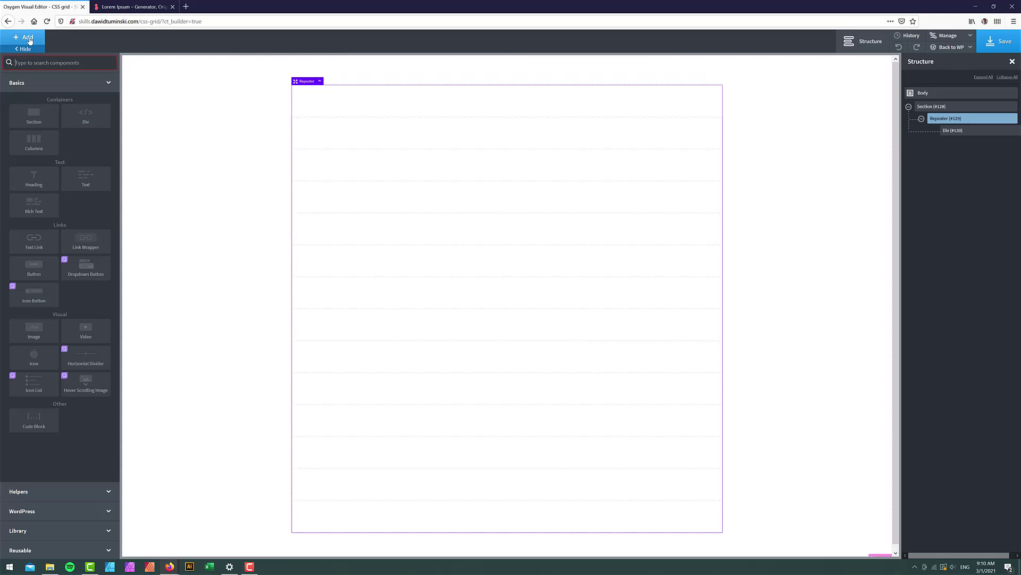
type("link")
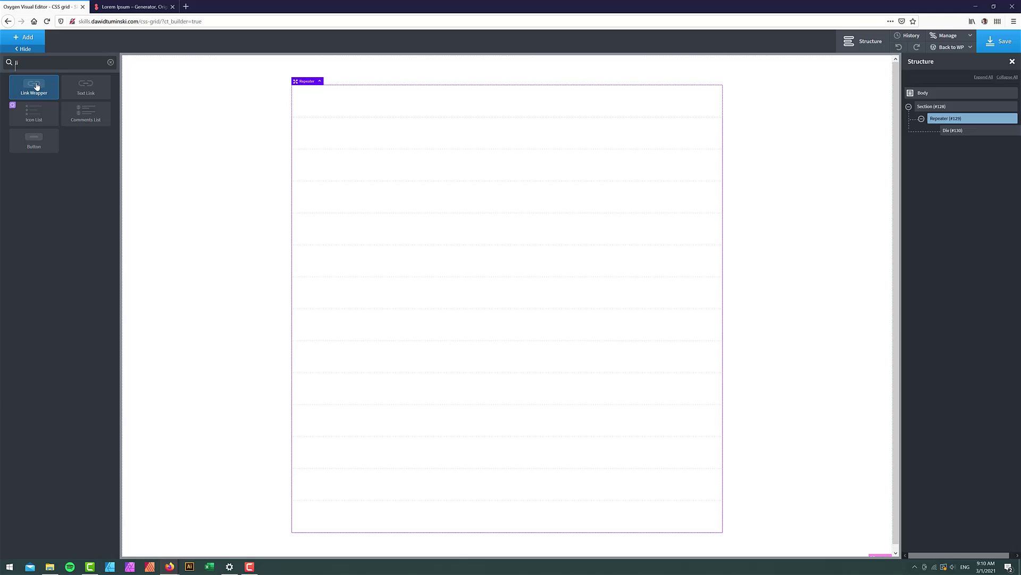
left_click(35, 85)
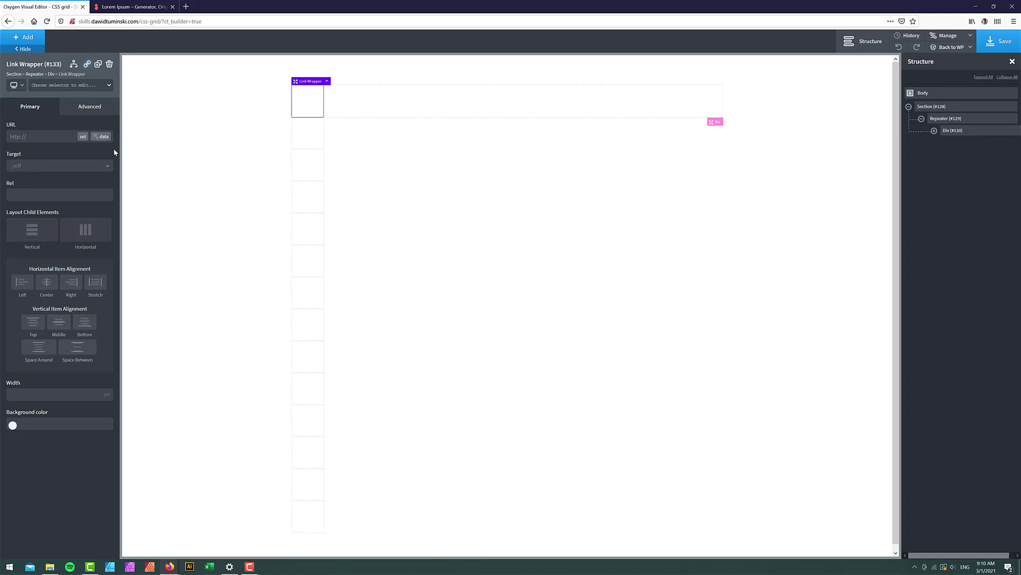
left_click(103, 137)
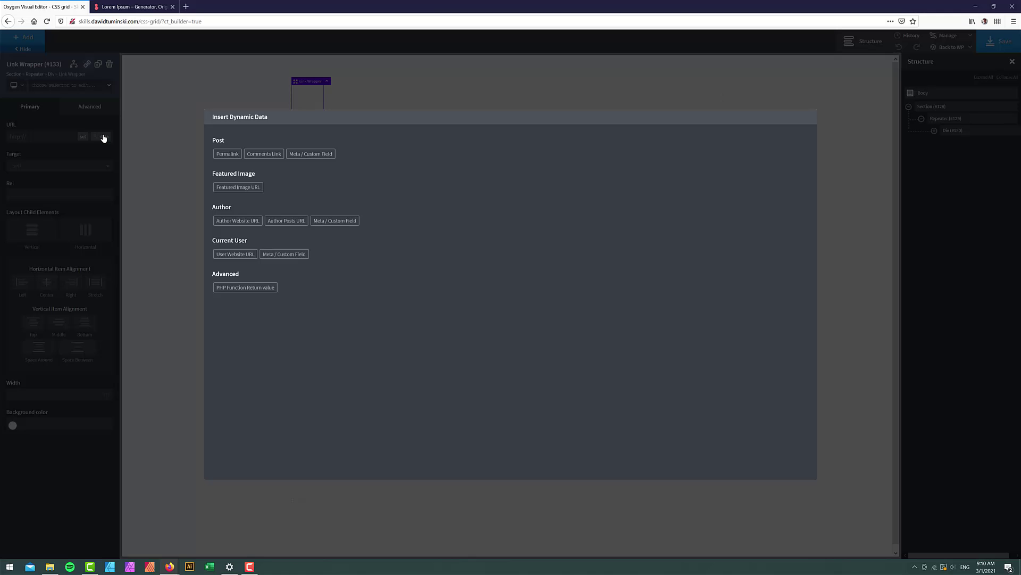
left_click(218, 156)
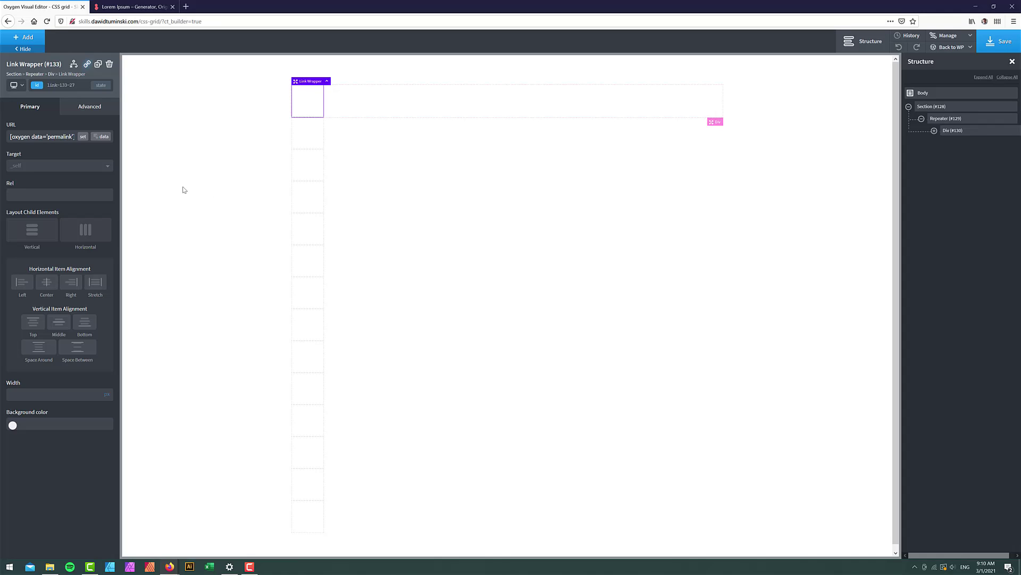
Set the link wrapper's width to 100%.
left_click(85, 109)
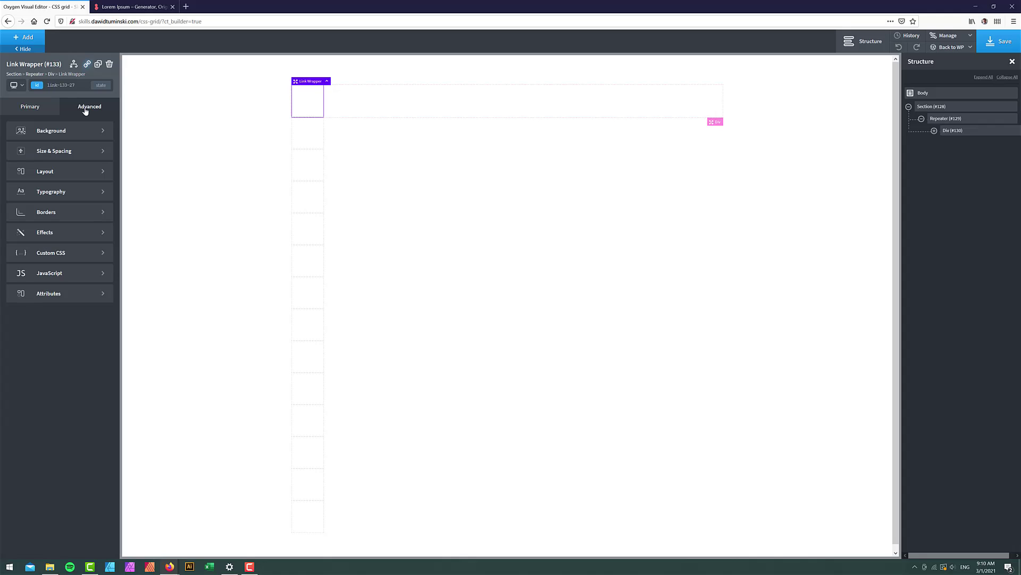
left_click(62, 151)
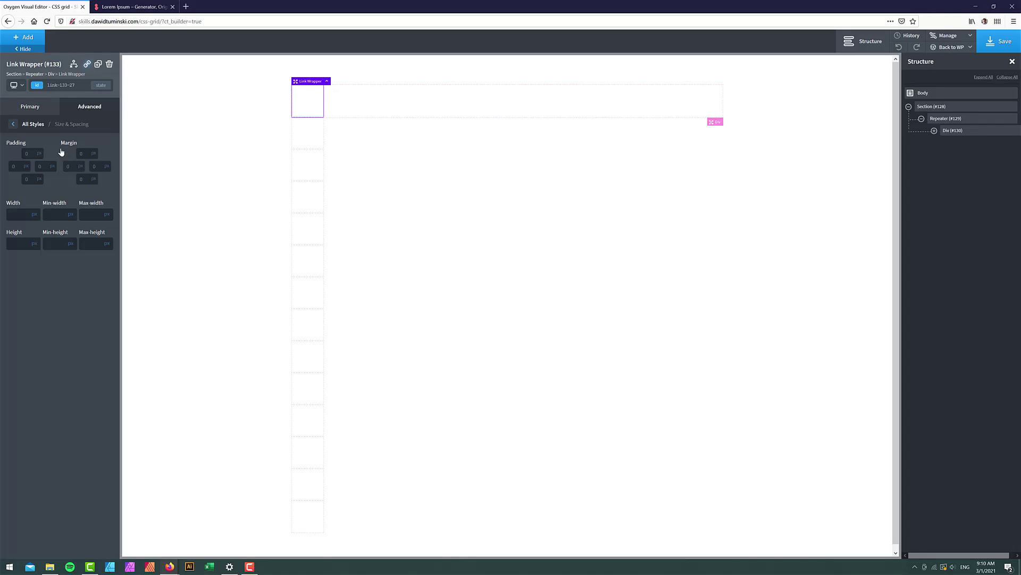
type("100")
left_click(35, 214)
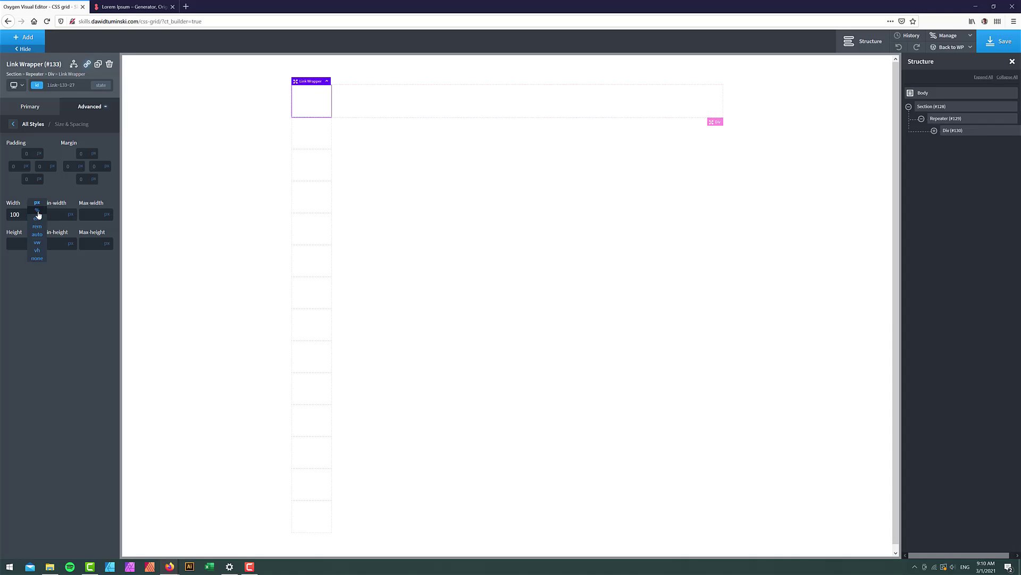
left_click(37, 211)
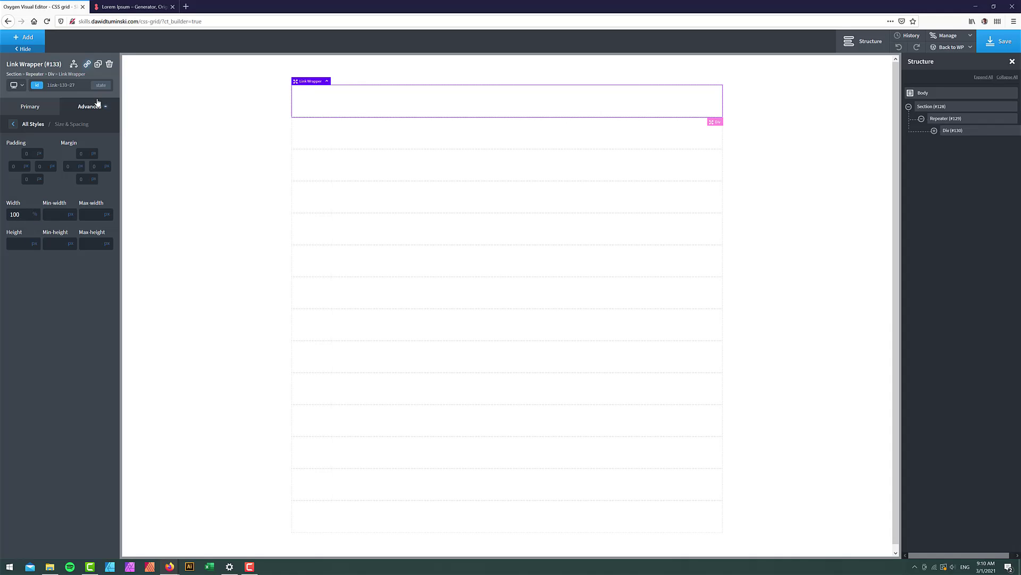
Use each post's dynamic featured image as the link wrapper's background image.
left_click(935, 130)
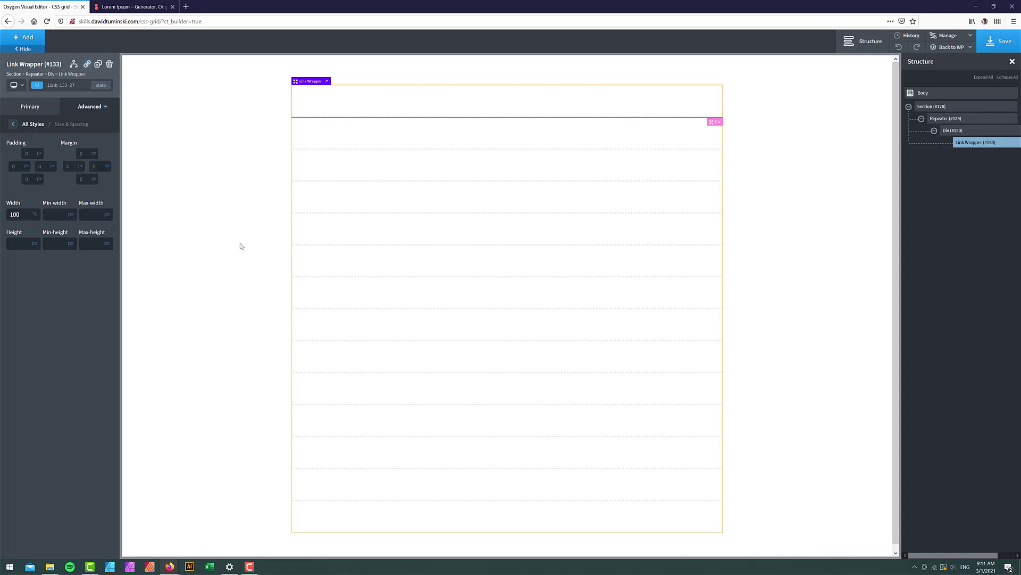
left_click(89, 110)
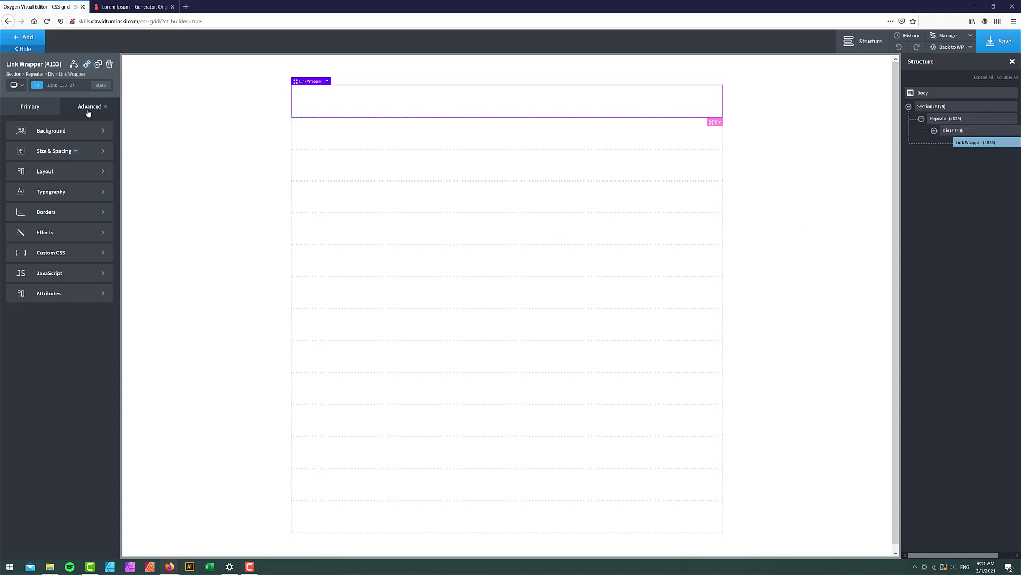
left_click(44, 131)
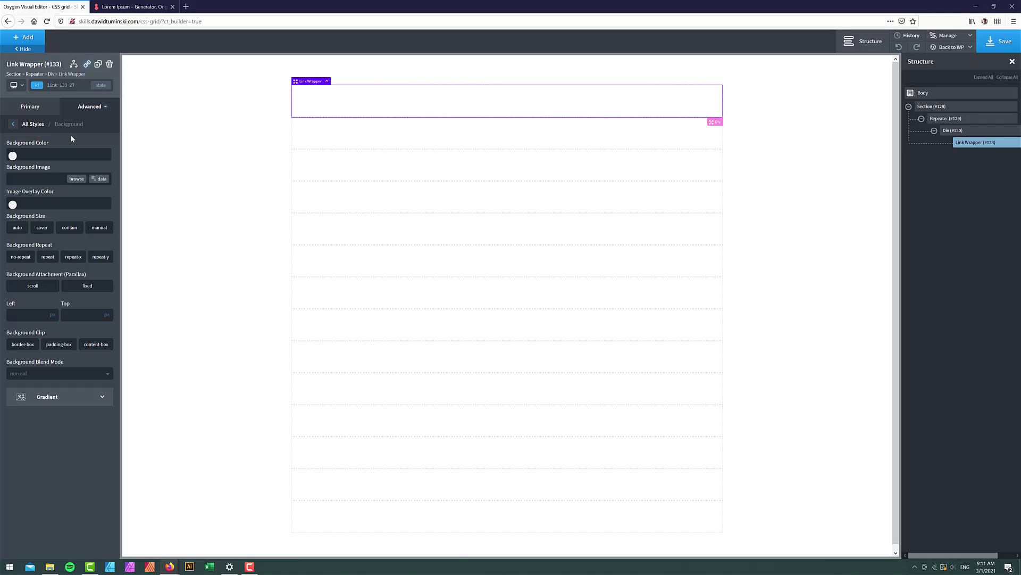
left_click(104, 179)
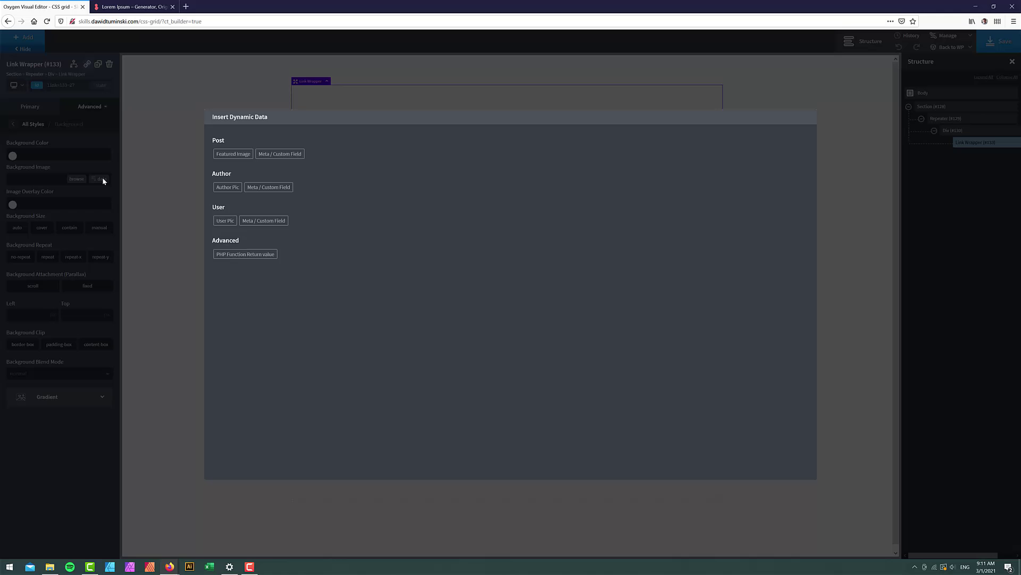
left_click(247, 154)
left_click(233, 266)
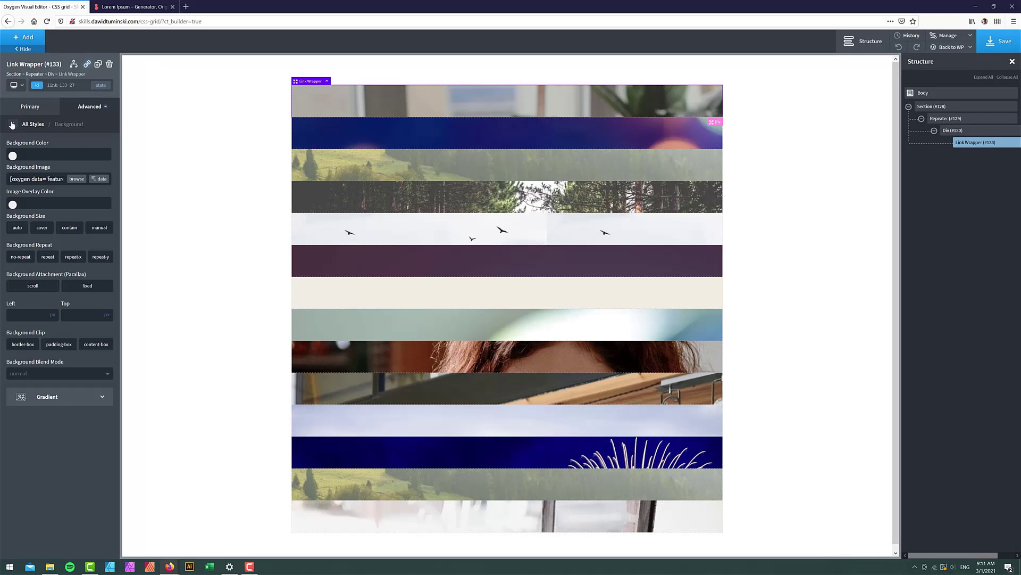
Set the link wrapper's background size to cover.
left_click(13, 124)
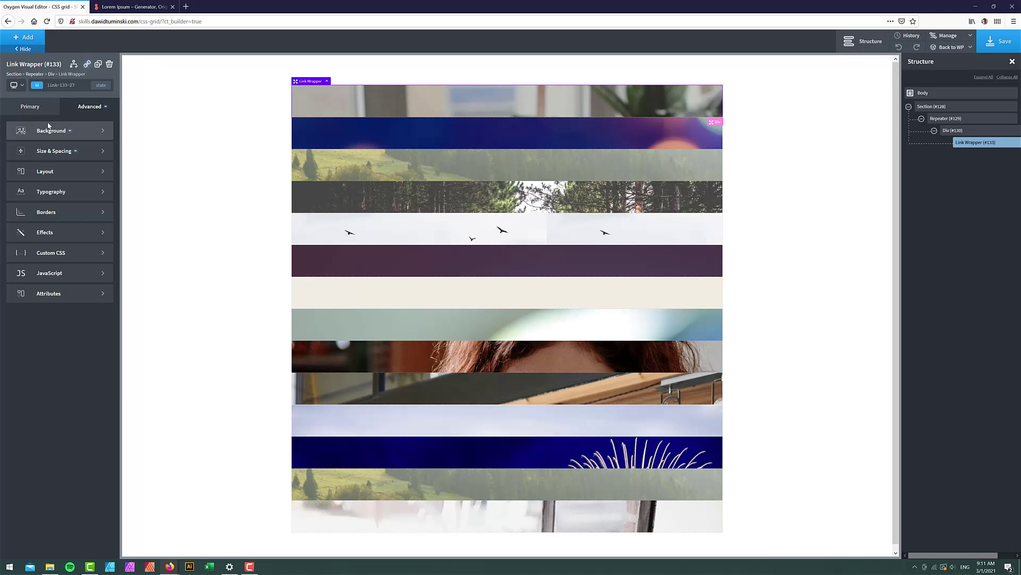
left_click(50, 125)
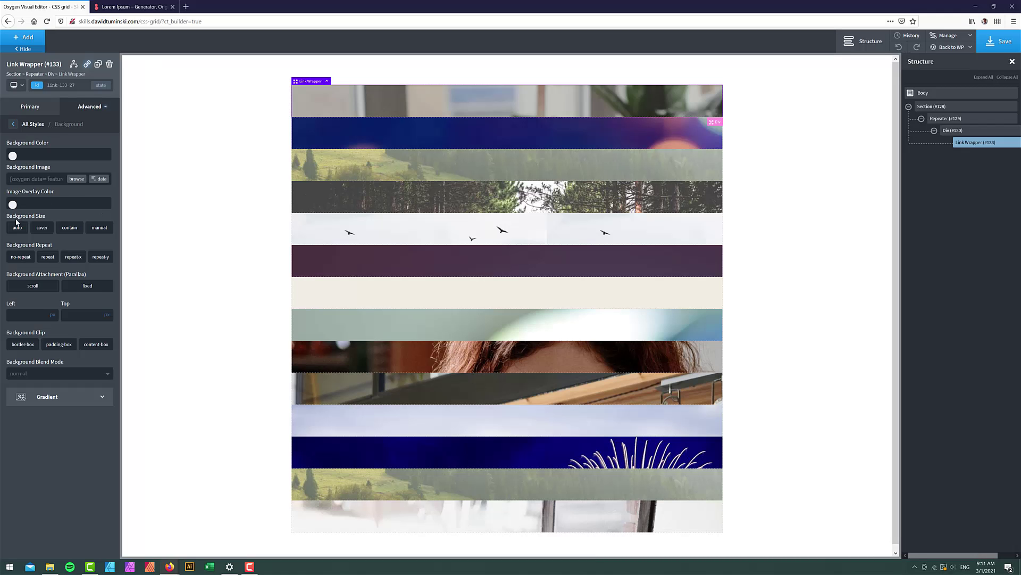
left_click(42, 228)
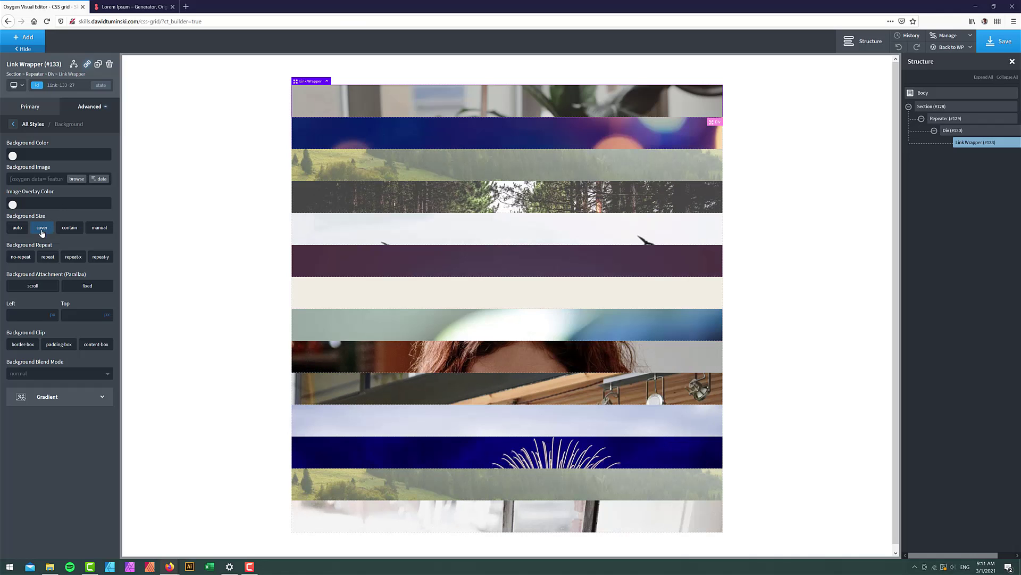
Set the link wrapper's background image to no-repeat and position it at 50% left and 50% top.
left_click(24, 257)
left_click(34, 313)
type("50")
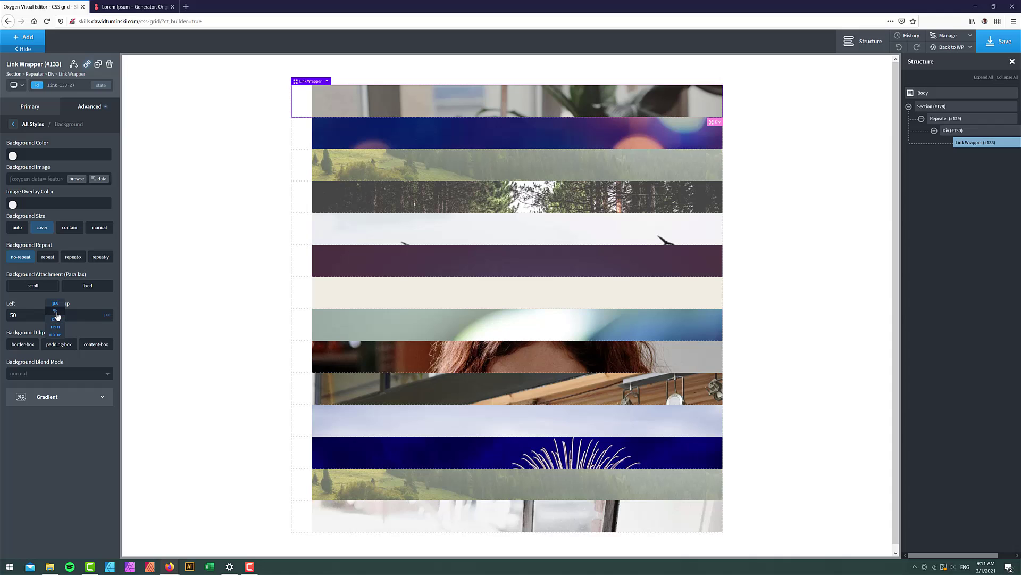
left_click(54, 319)
left_click(79, 315)
type("50")
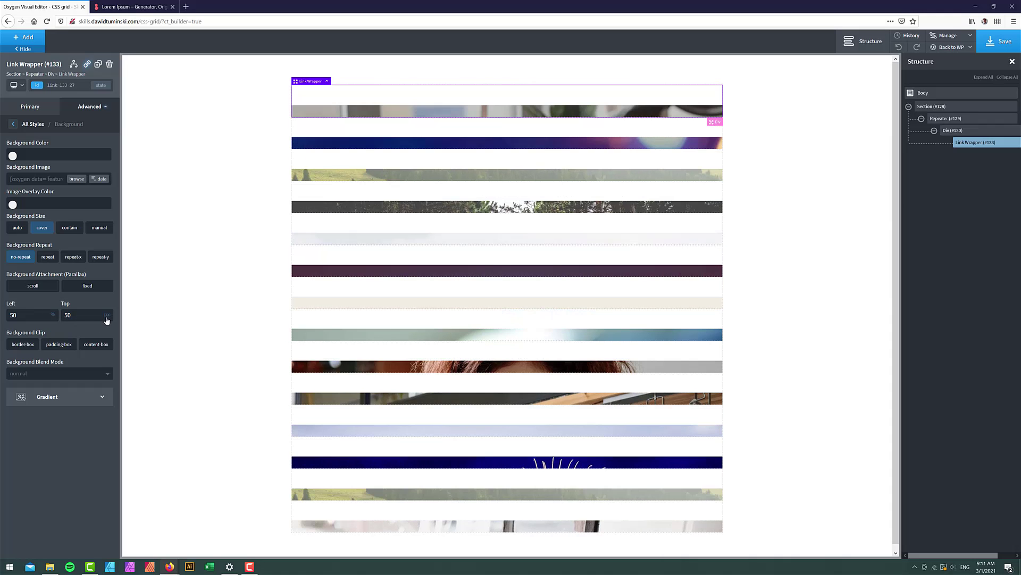
left_click(109, 316)
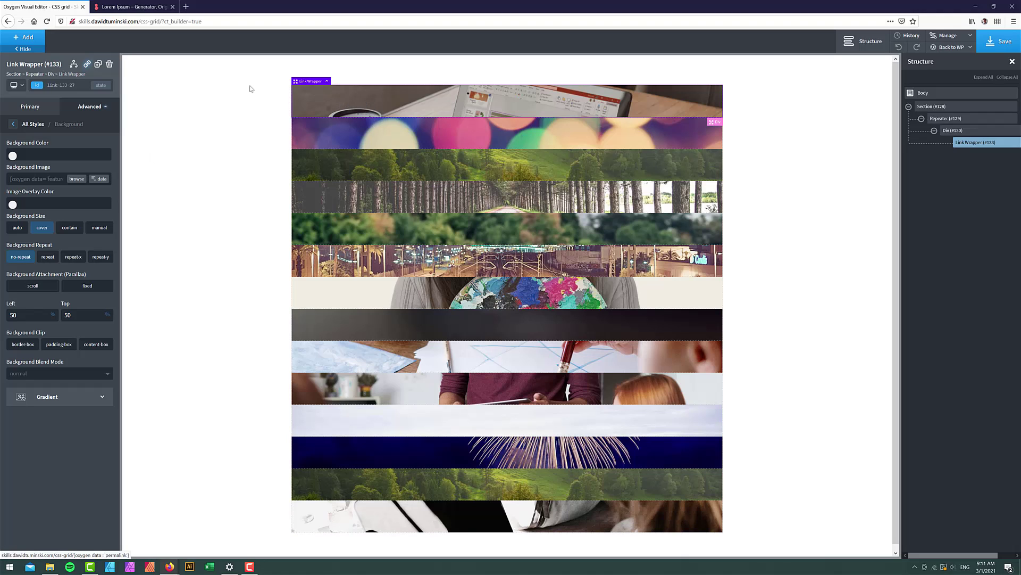
Add a Heading inside the link wrapper.
left_click(28, 37)
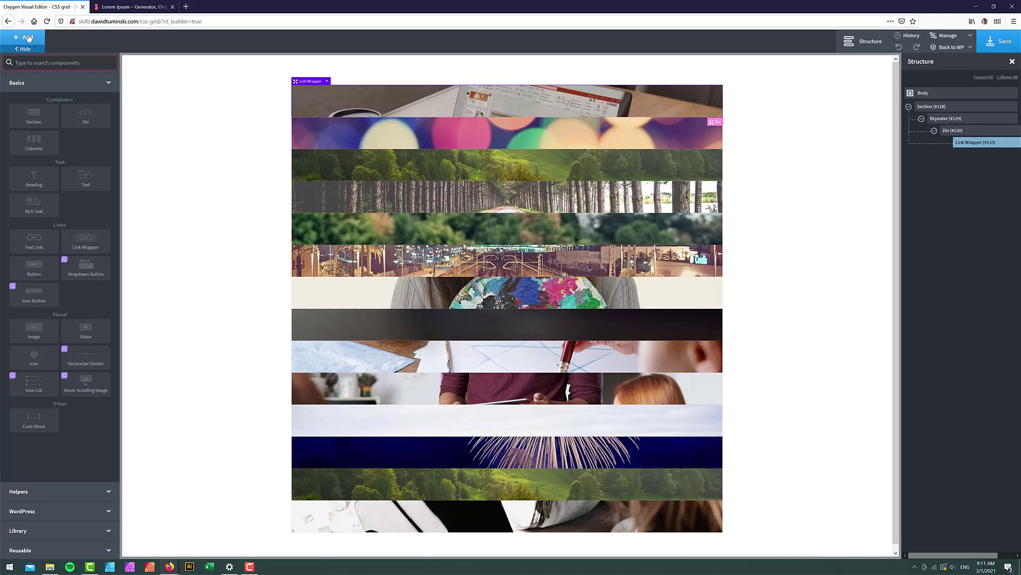
type("head")
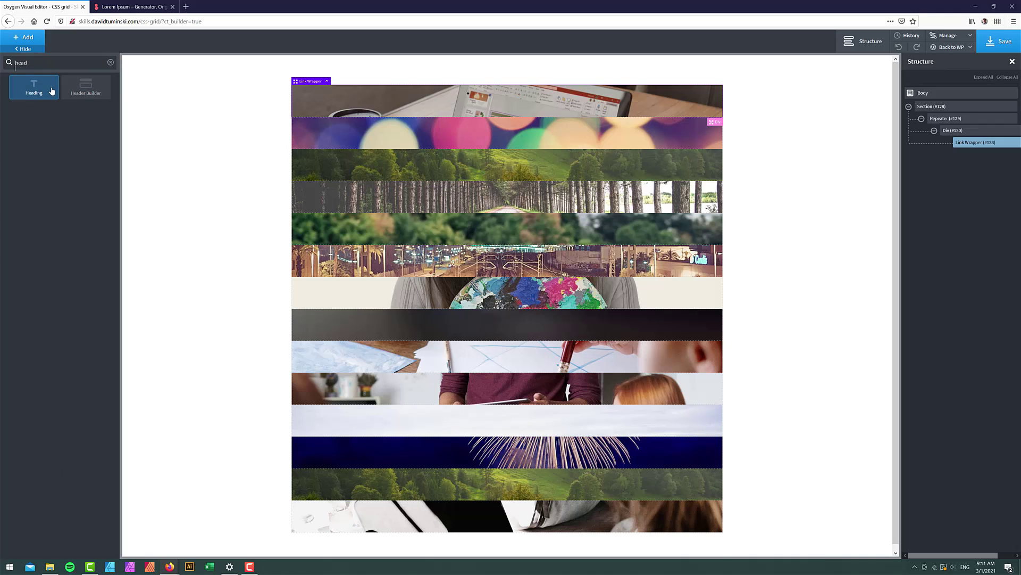
left_click(51, 91)
Replace the heading's placeholder text with the post's dynamic title.
double_click(437, 117)
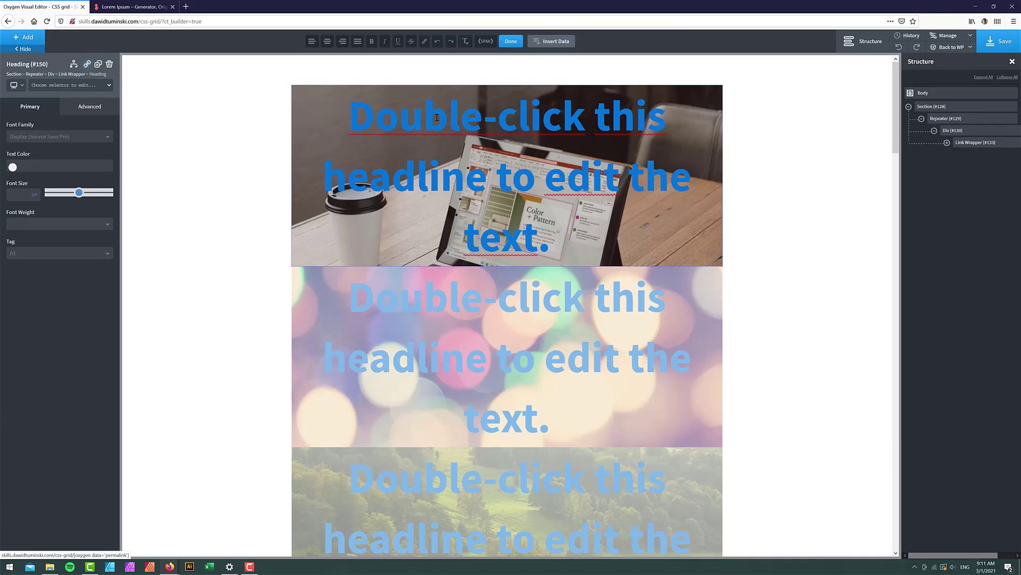
key("ctrl+a")
left_click(560, 47)
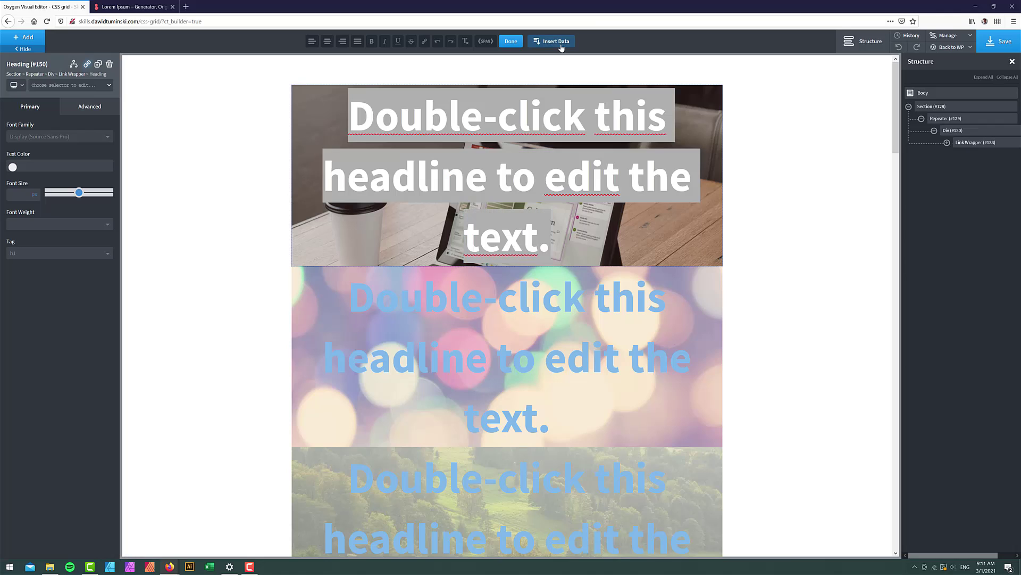
left_click(223, 156)
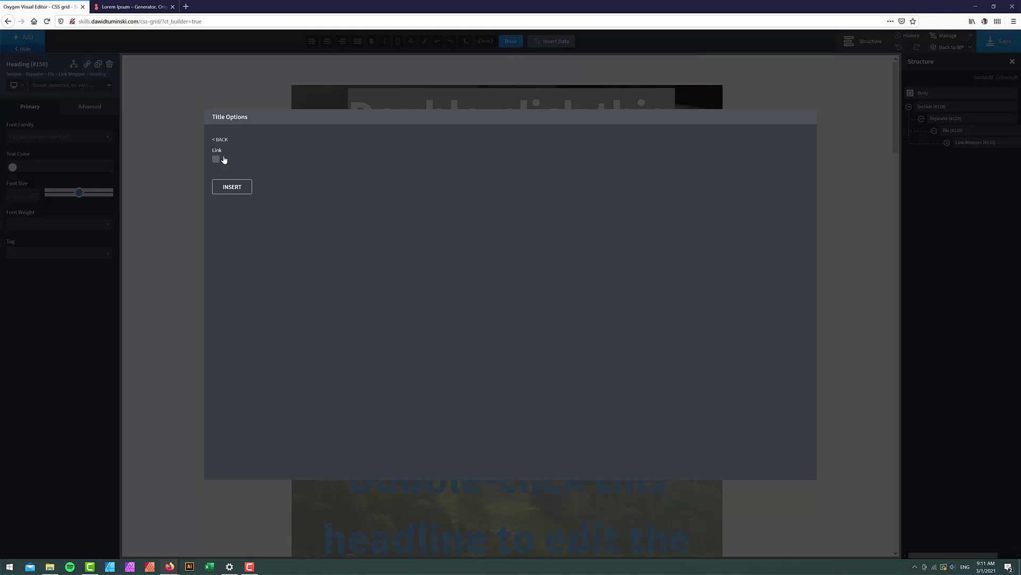
left_click(236, 192)
left_click(225, 223)
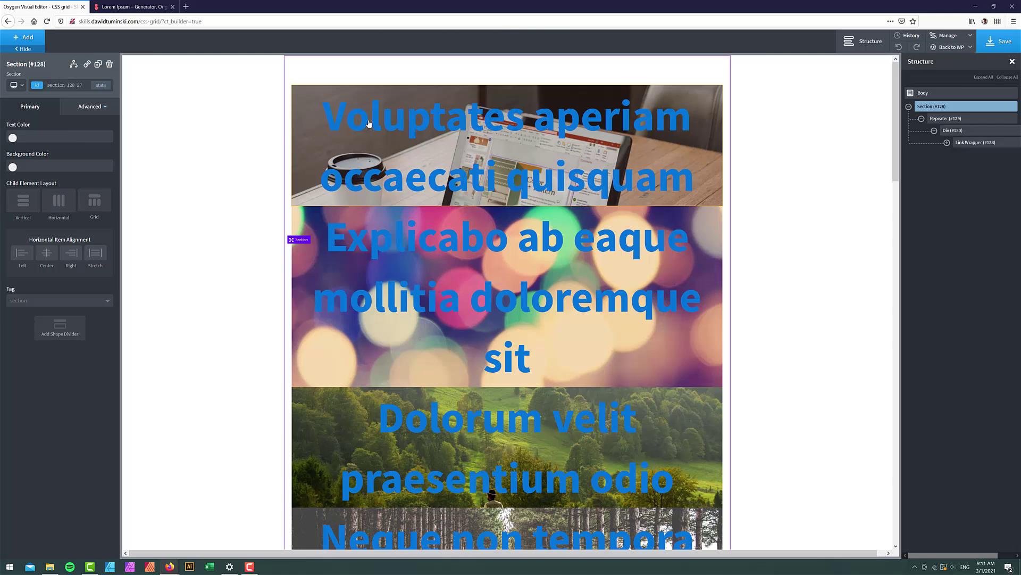
Set the heading's text color to #ffffff and its font size to 26 px.
left_click(948, 143)
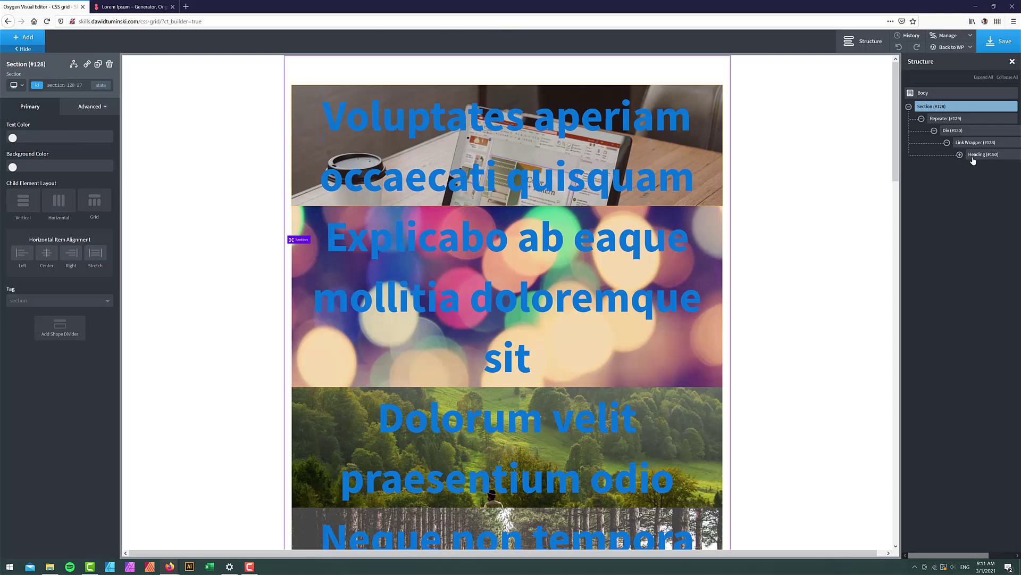
left_click(979, 154)
left_click(12, 167)
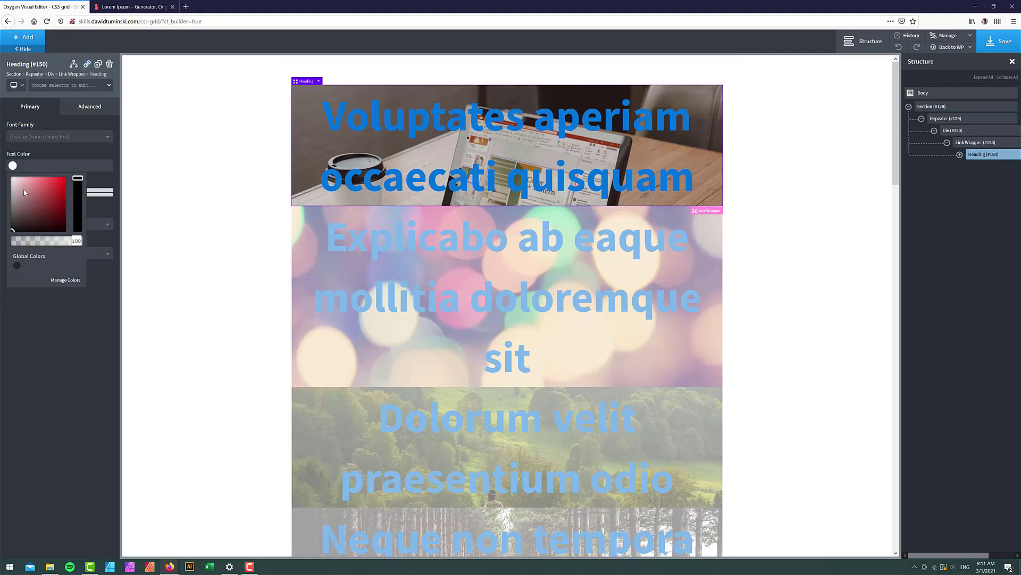
left_click(2, 171)
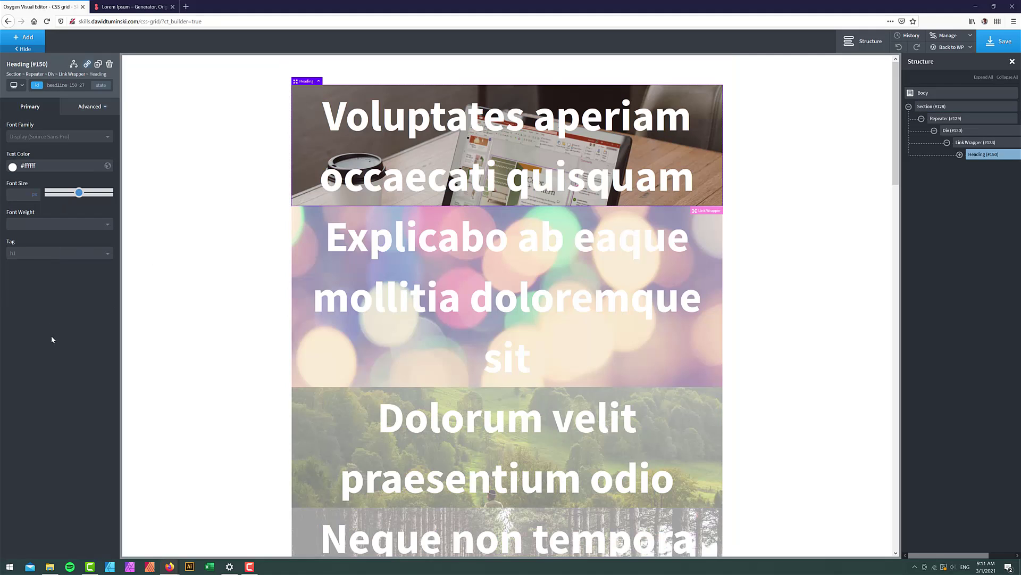
left_click_drag(70, 194, 65, 193)
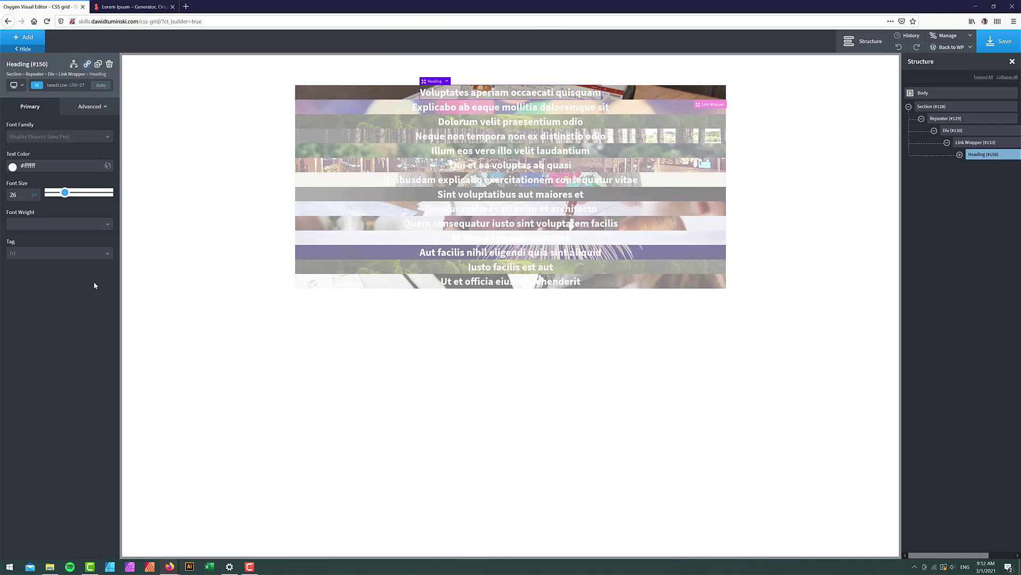
Set the link wrapper's padding to 25 px on all four sides.
left_click(964, 143)
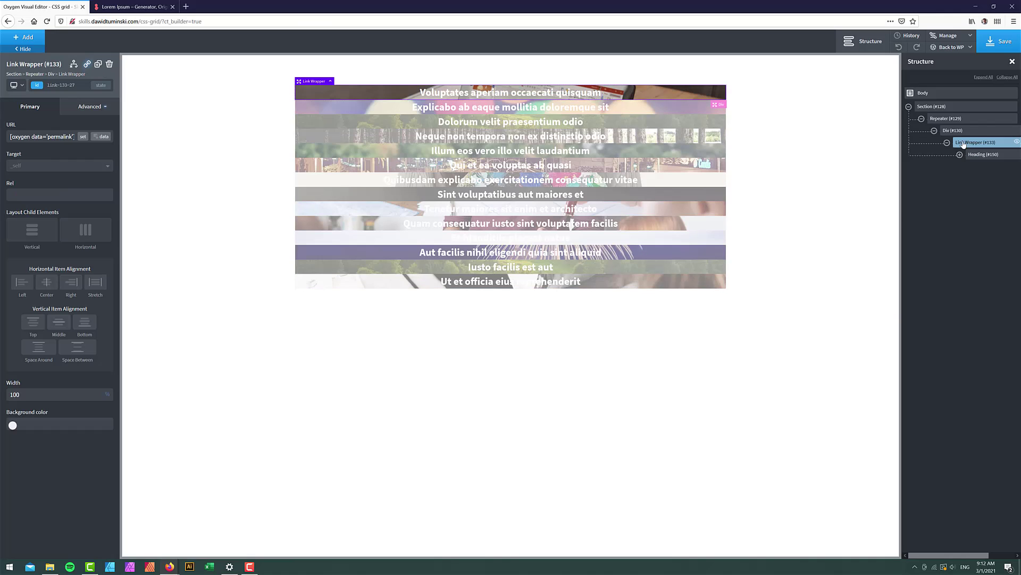
left_click(90, 107)
left_click(51, 151)
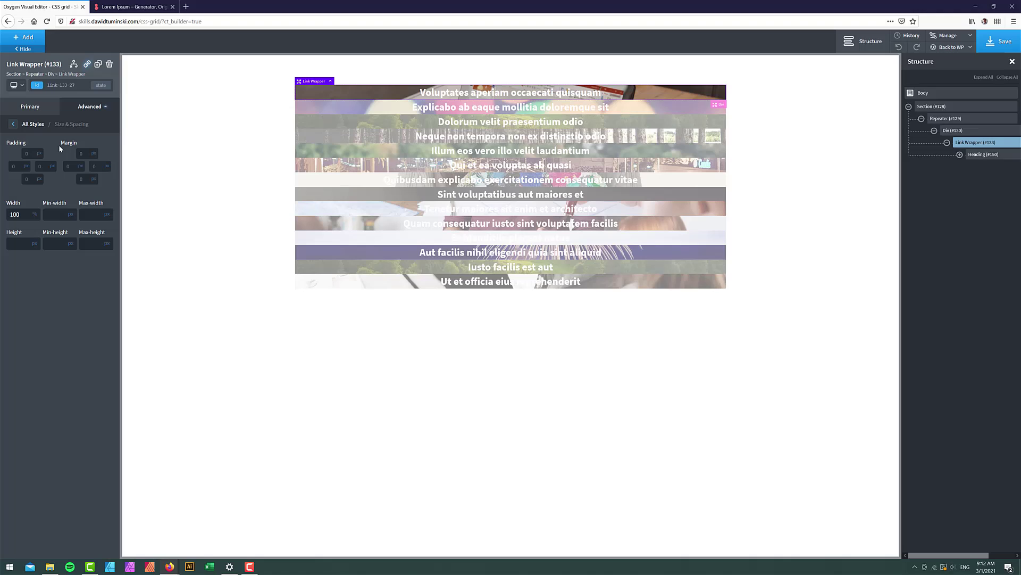
left_click(16, 166)
left_click(32, 188)
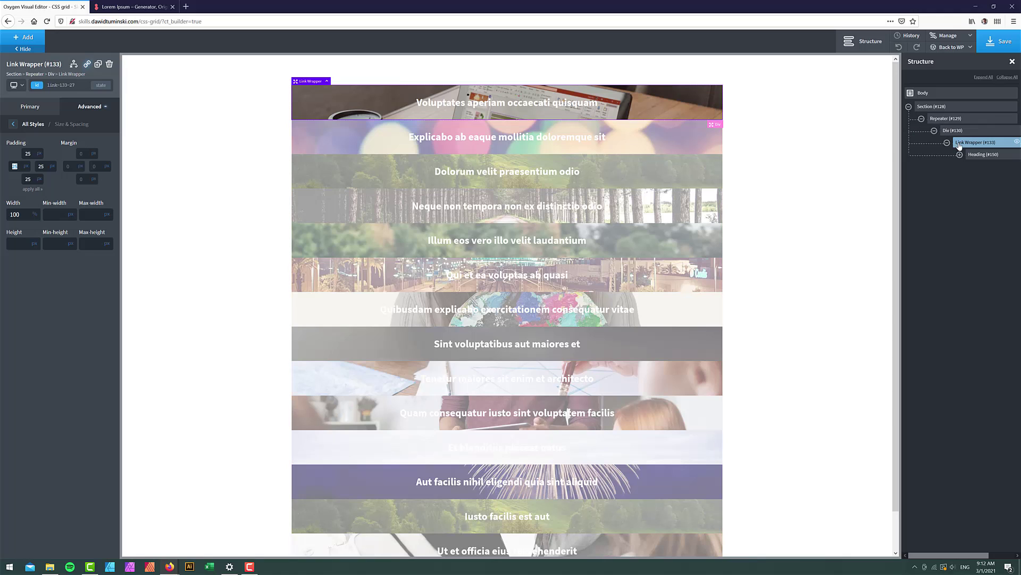
Align the link wrapper's child items left horizontally and bottom vertically.
left_click(30, 107)
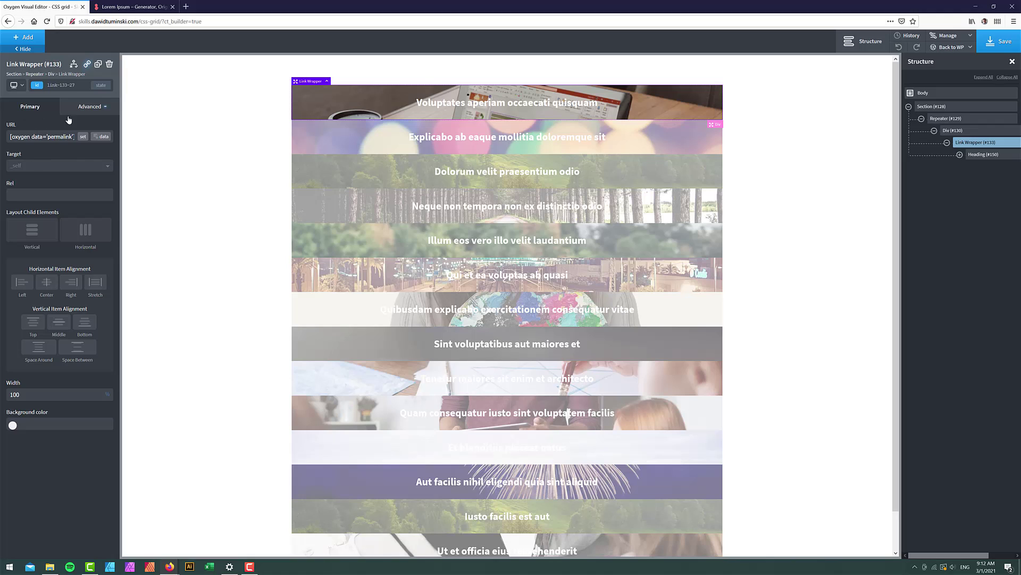
left_click(20, 289)
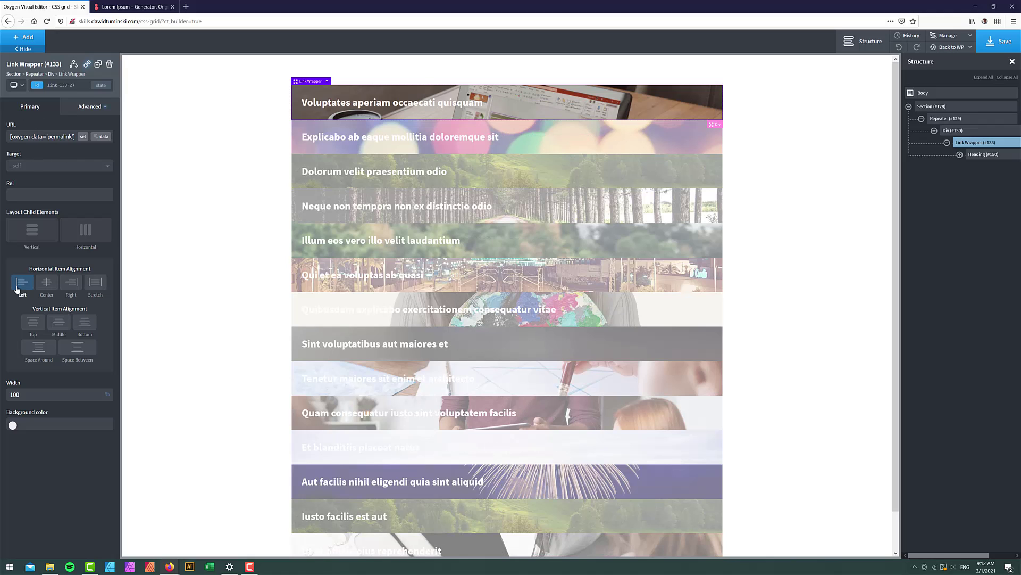
left_click(83, 326)
Copy the highlighted lorem ipsum passage from the Lorem Ipsum website and return to the Oxygen editor.
left_click(133, 6)
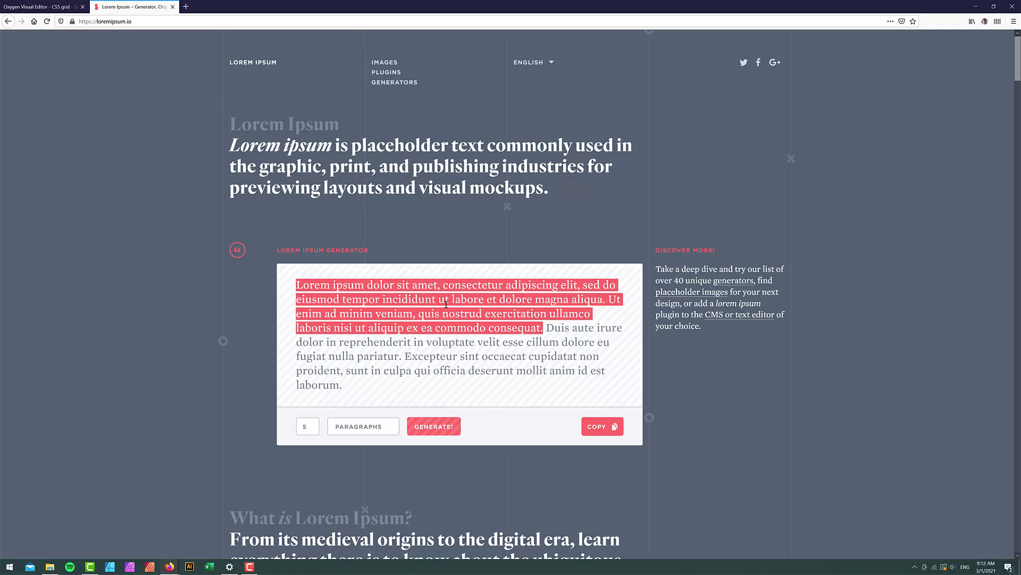
right_click(410, 301)
left_click(410, 313)
left_click(47, 6)
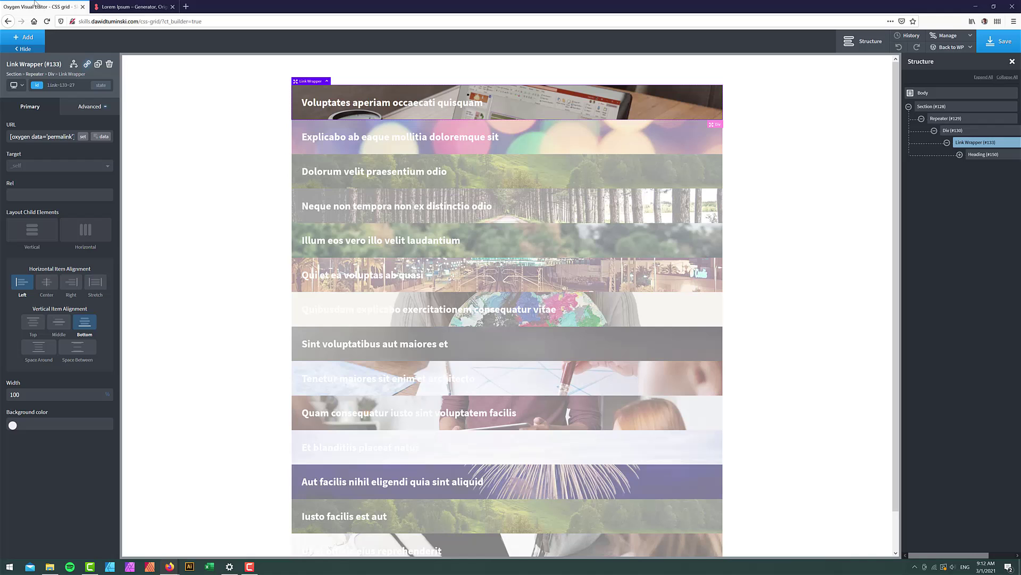
Add a Text element below the heading in the link wrapper and set the repeater's preview render to Single Mode.
left_click(34, 39)
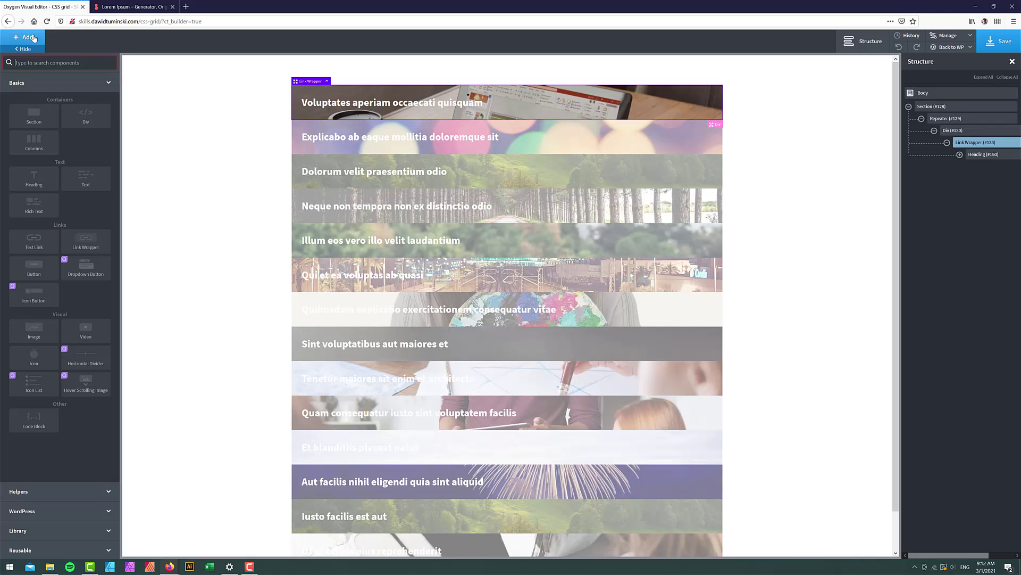
type("text")
left_click(86, 86)
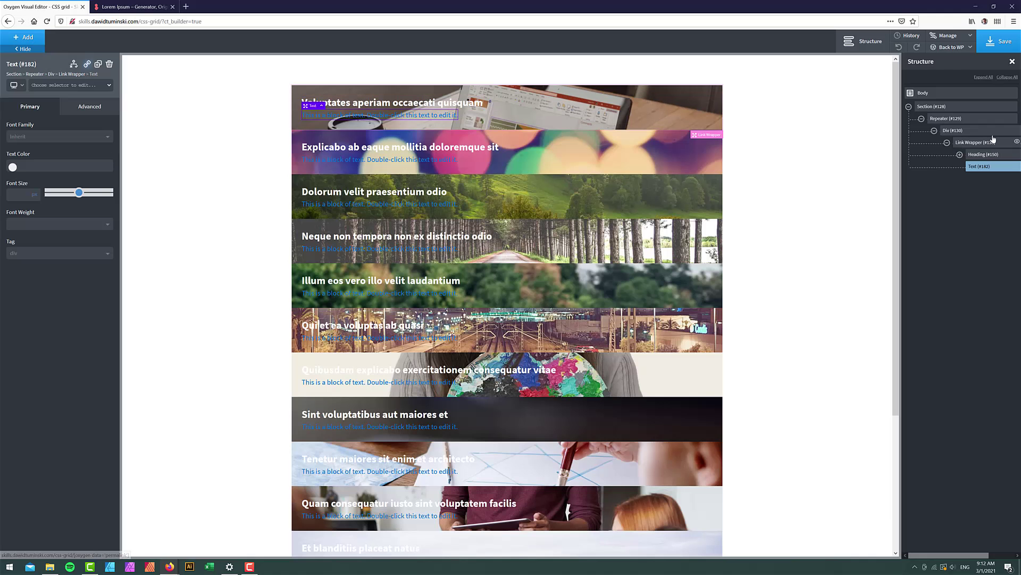
left_click(955, 119)
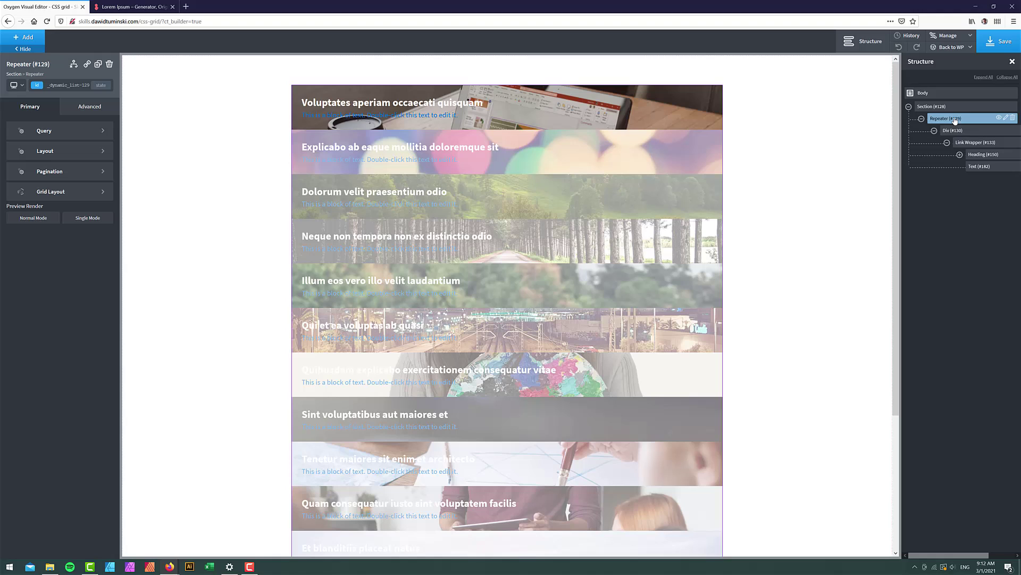
left_click(86, 219)
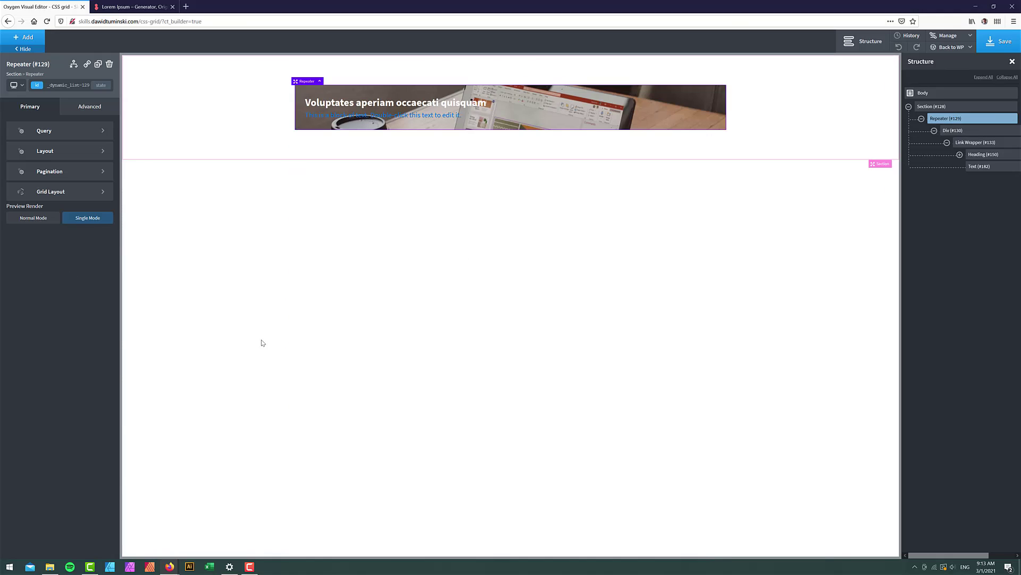
Replace the text element's placeholder with the copied lorem ipsum passage and set its text color to #ffffff.
double_click(408, 117)
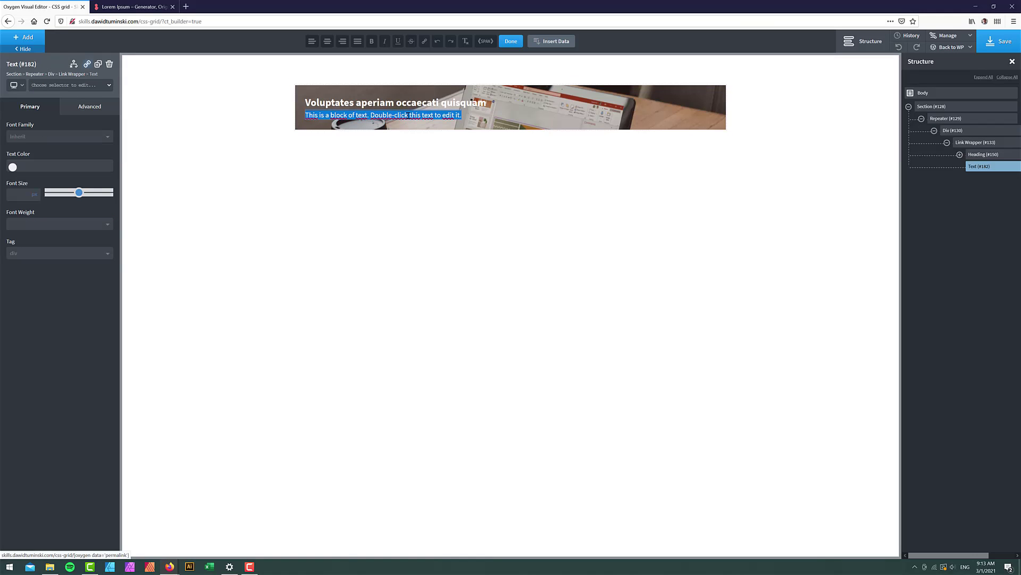
type("Lorem ipsum dolor sit amet, consectetur adipiscing elit, sed do eiusmod tempor incididunt ut labore et dolore magna aliqua. Ut enim ad minim veniam, quis nostrud exercitation ullamco laboris nisi ut aliquip ex ea commodo consequat.")
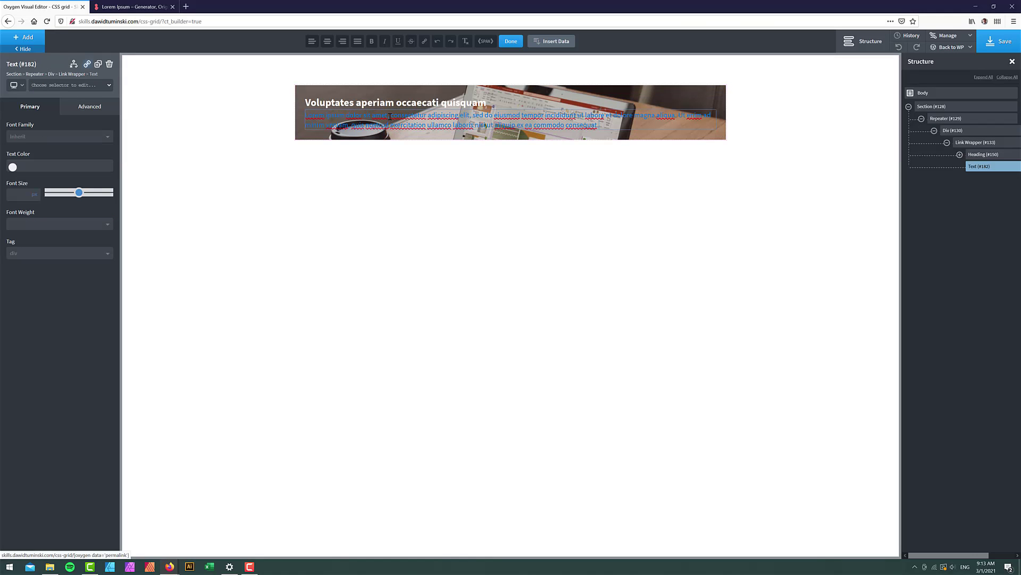
left_click(12, 167)
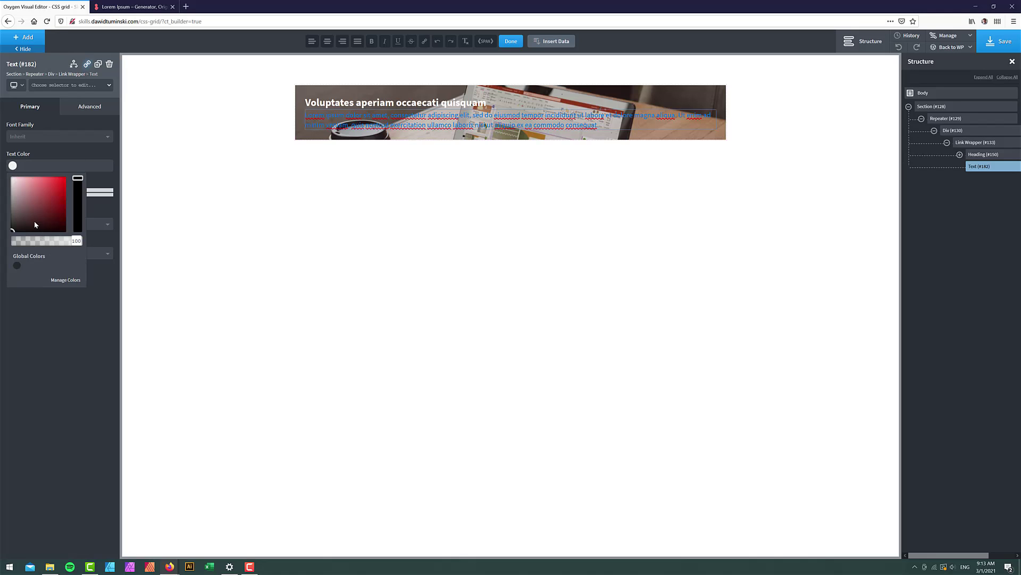
key("Escape")
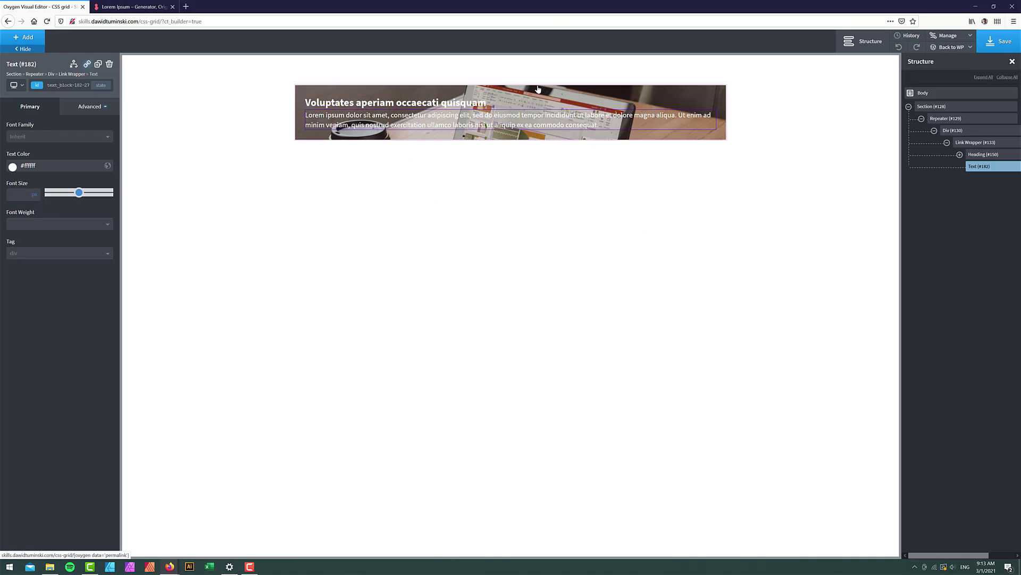
Add two color stops to the link wrapper's background gradient.
left_click(967, 147)
left_click(96, 110)
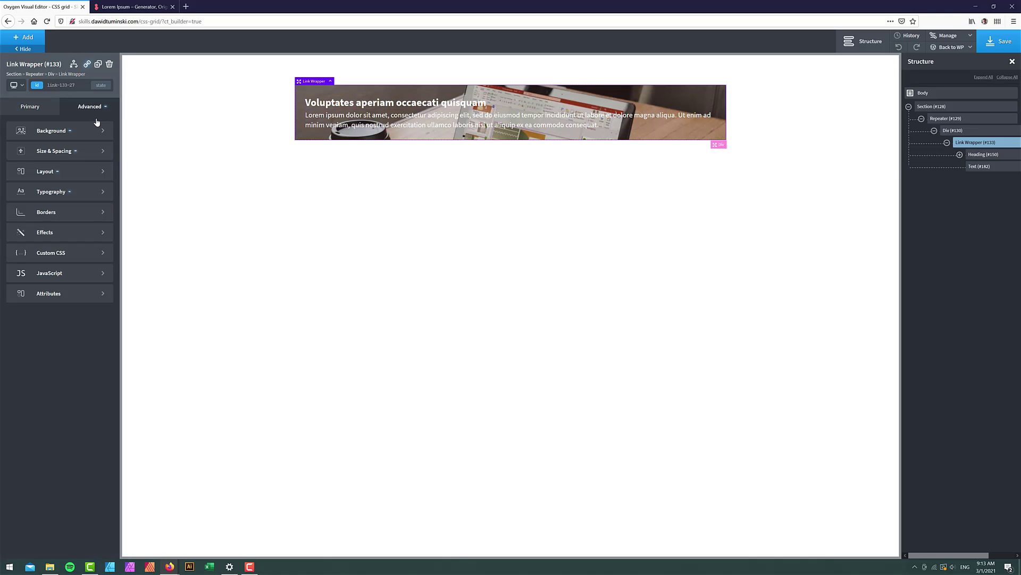
left_click(68, 130)
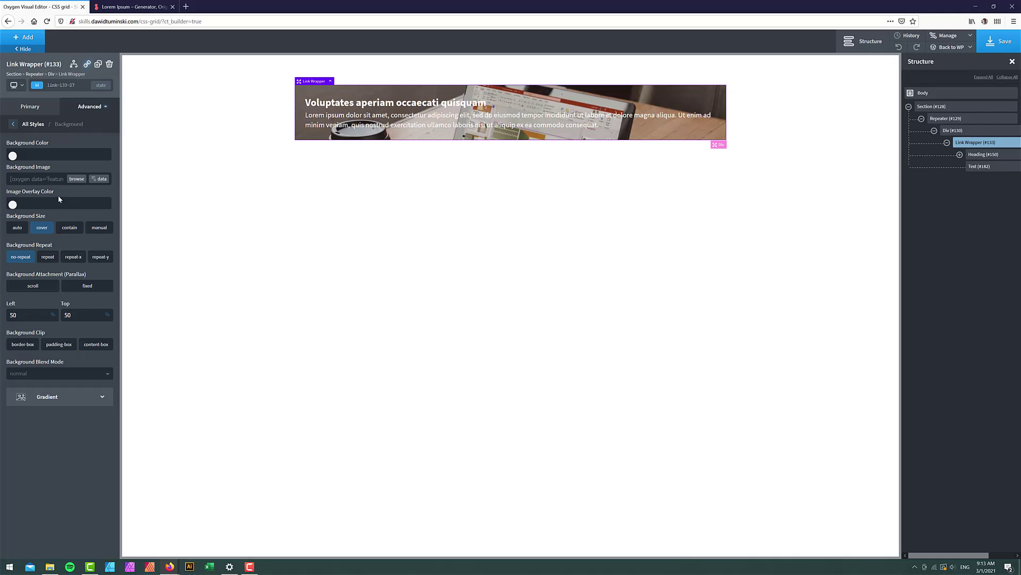
left_click(67, 399)
left_click(38, 150)
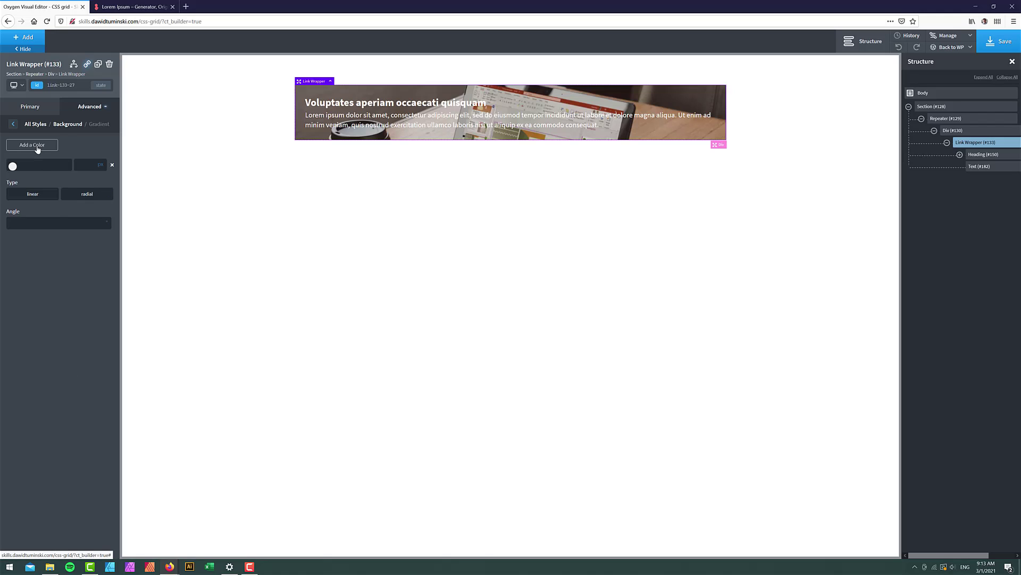
left_click(38, 150)
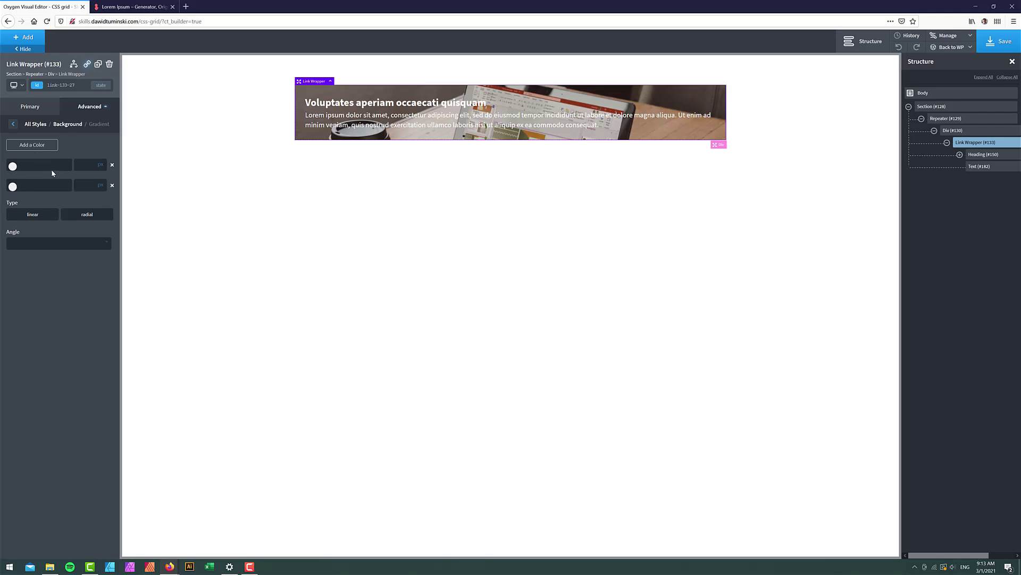
Set the first gradient color to white with 0 opacity.
left_click(13, 166)
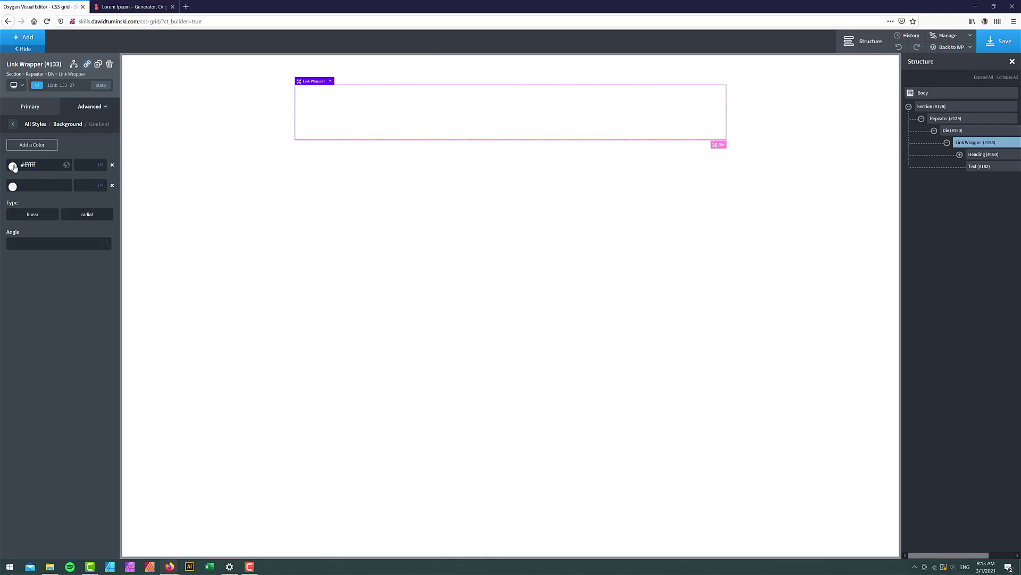
left_click(12, 165)
left_click_drag(77, 240, 0, 240)
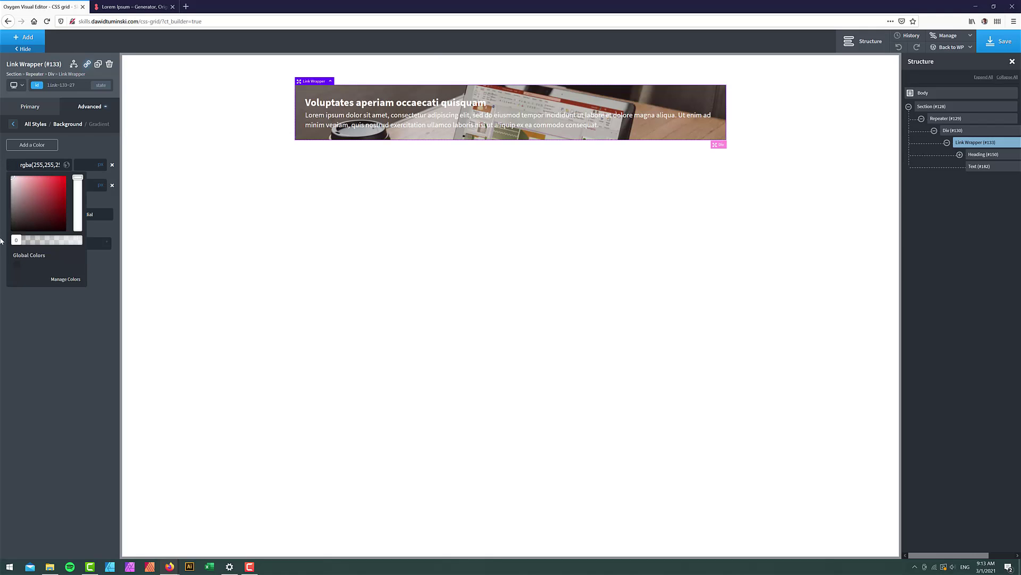
left_click(1, 258)
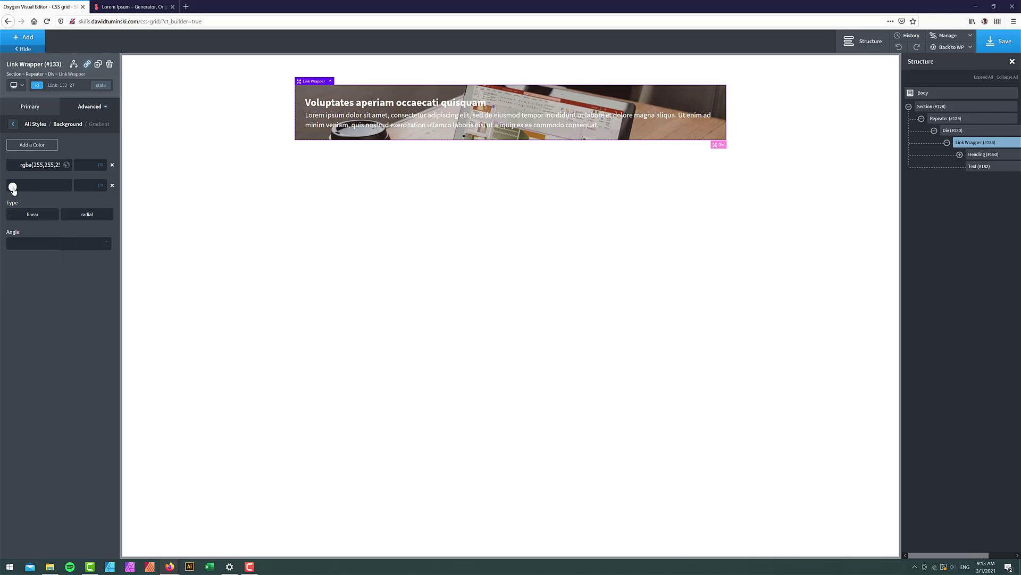
Set the second color of the link wrapper's background gradient to black (#000000).
left_click(13, 186)
left_click_drag(6, 263, 6, 266)
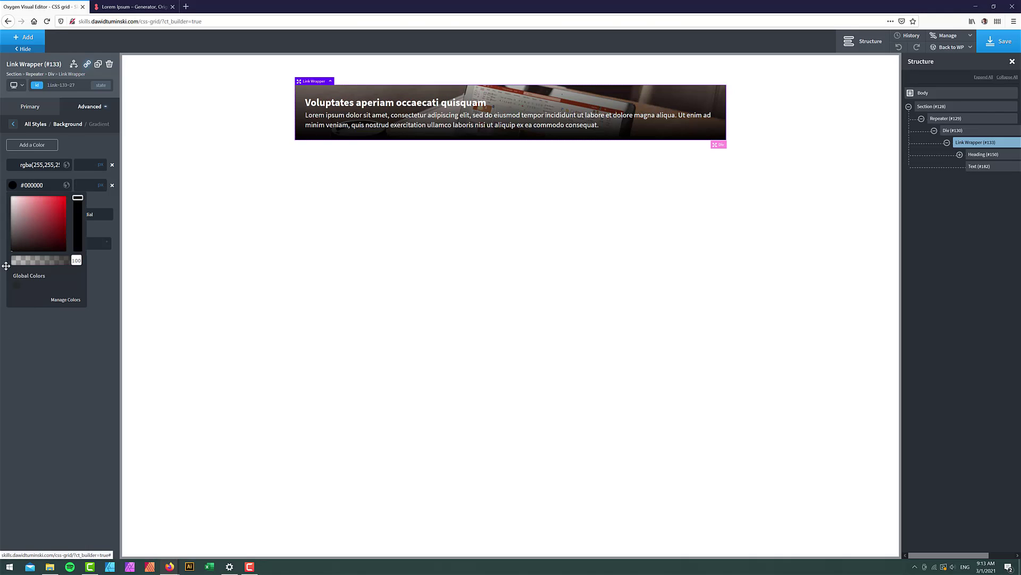
left_click(6, 266)
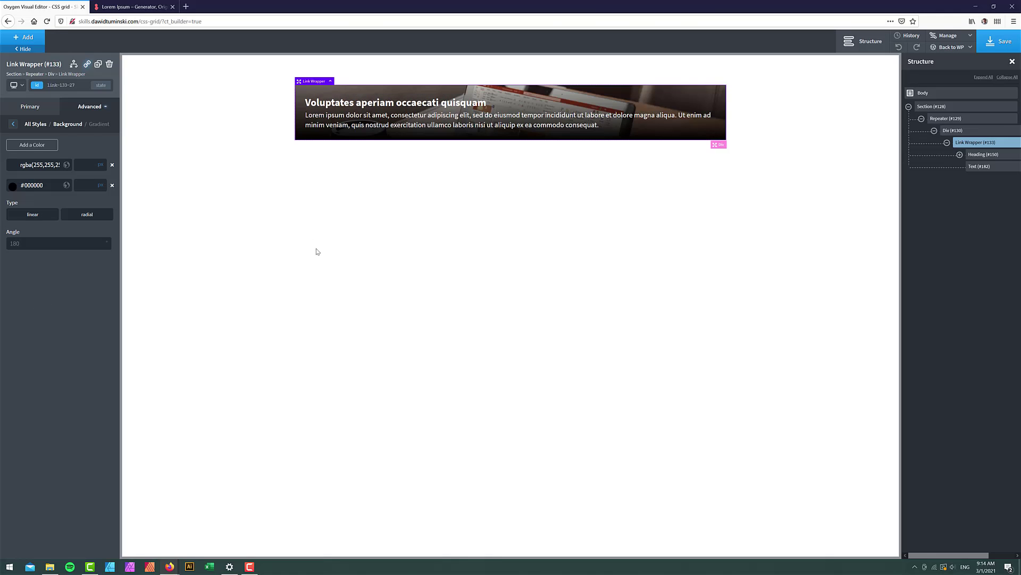
Switch the repeater's preview render back to Normal Mode.
left_click(948, 120)
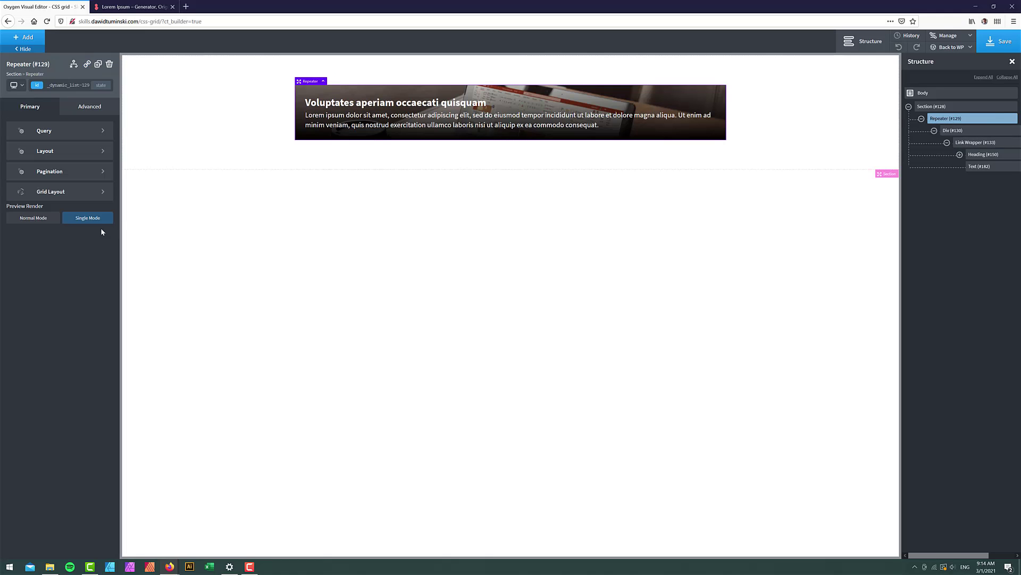
left_click(32, 219)
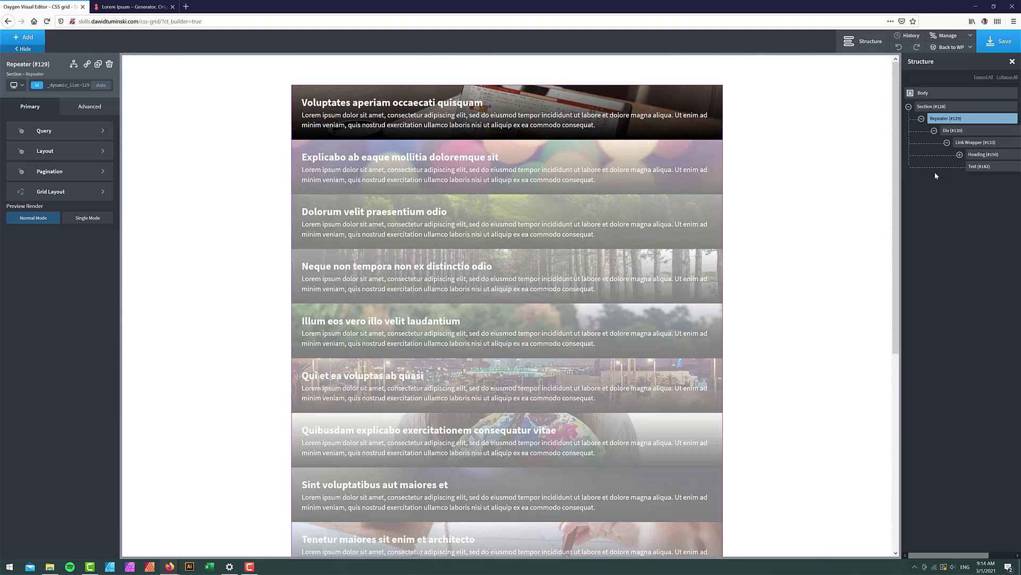
left_click(975, 142)
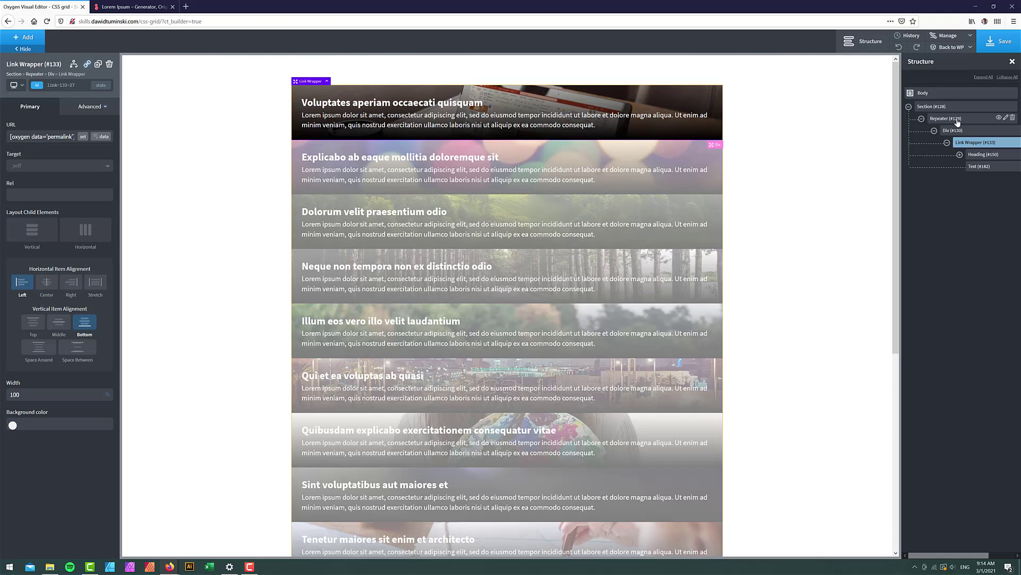
Enable the grid layout on the repeater and set its column count to 4.
left_click(958, 119)
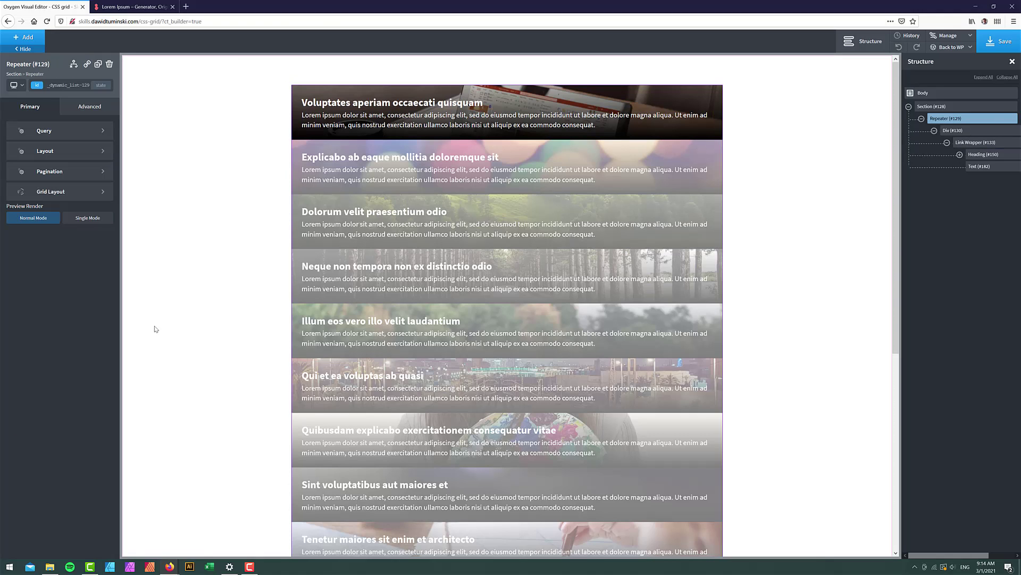
left_click(52, 193)
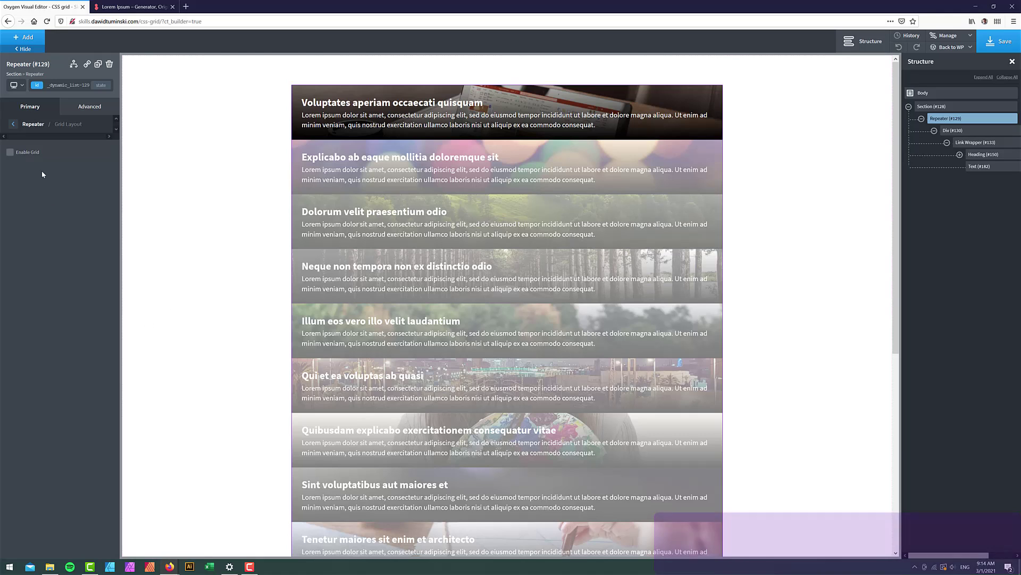
left_click(28, 153)
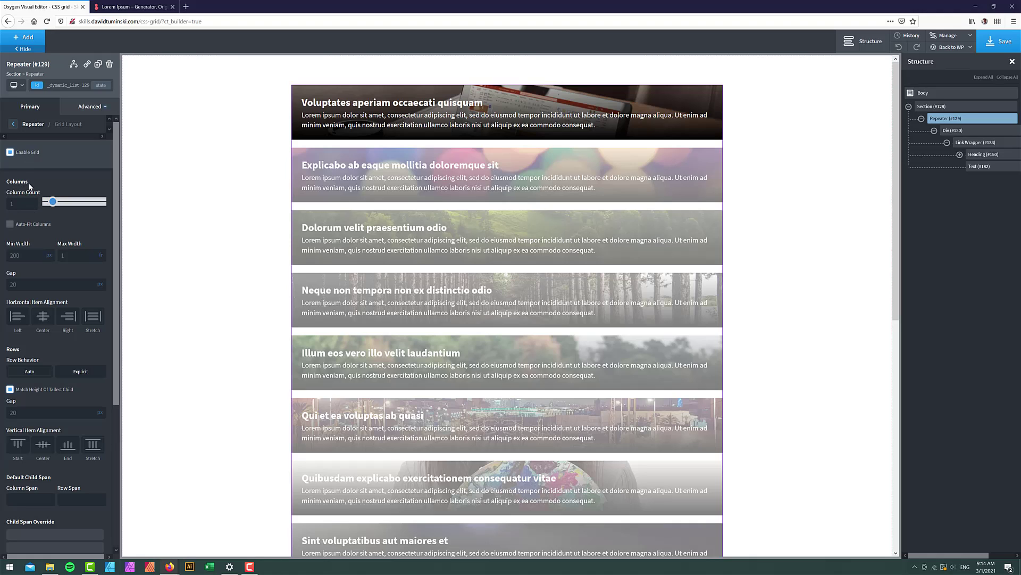
scroll(72, 387, "down", 3)
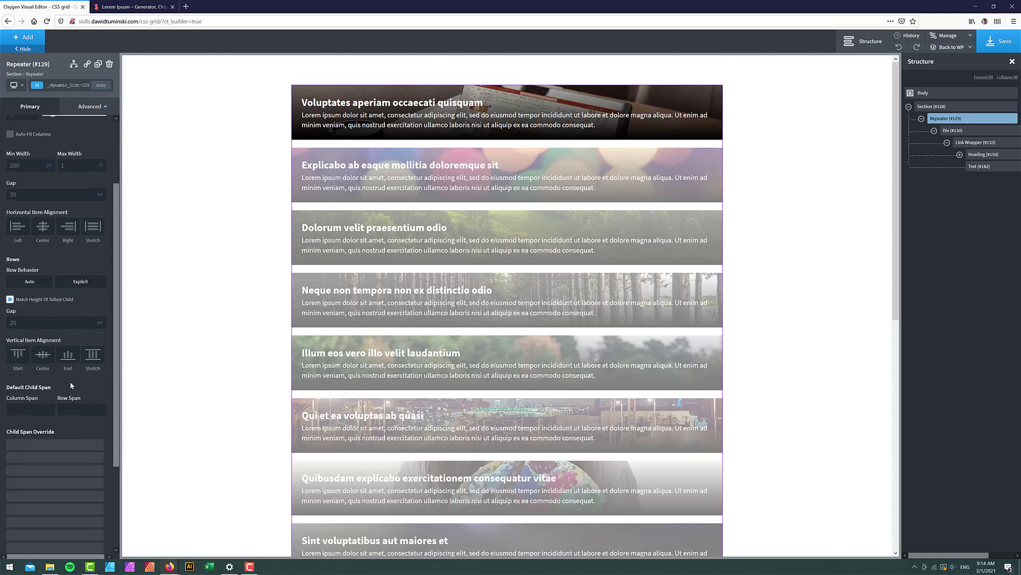
scroll(72, 386, "up", 3)
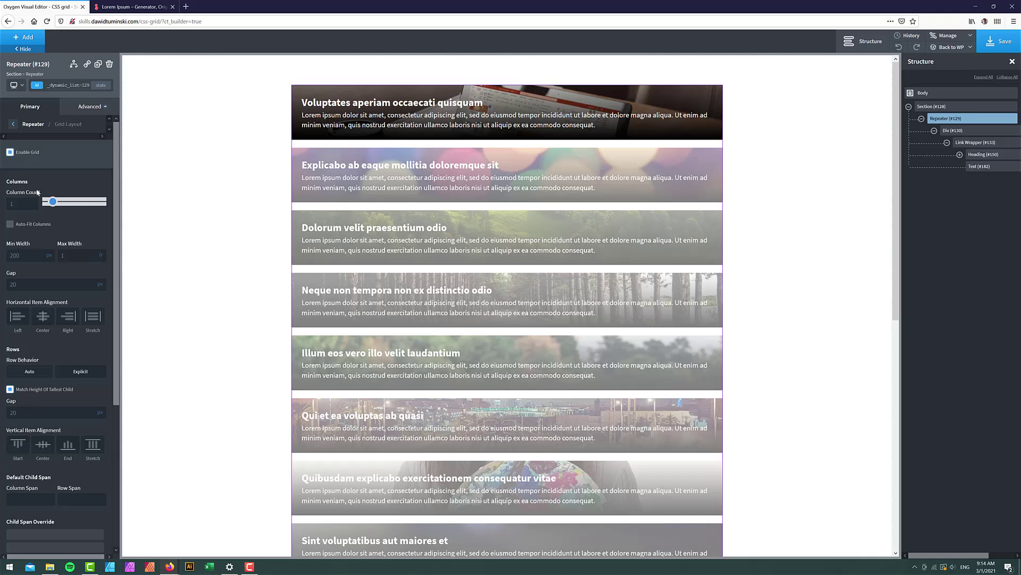
scroll(57, 406, "down", 6)
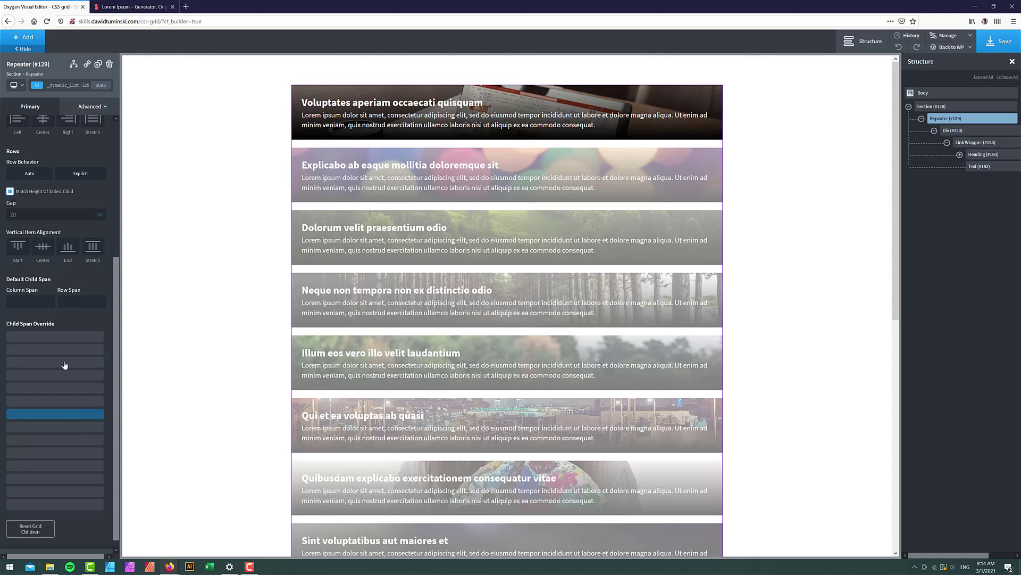
scroll(85, 385, "up", 6)
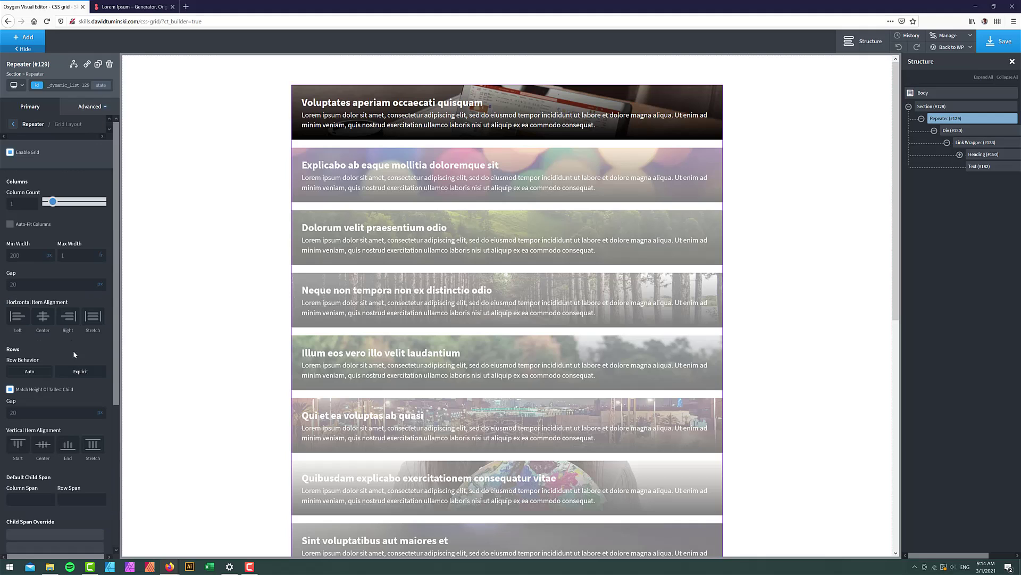
mouse_move(52, 203)
left_mouse_down()
mouse_move(87, 209)
mouse_move(71, 209)
left_mouse_up()
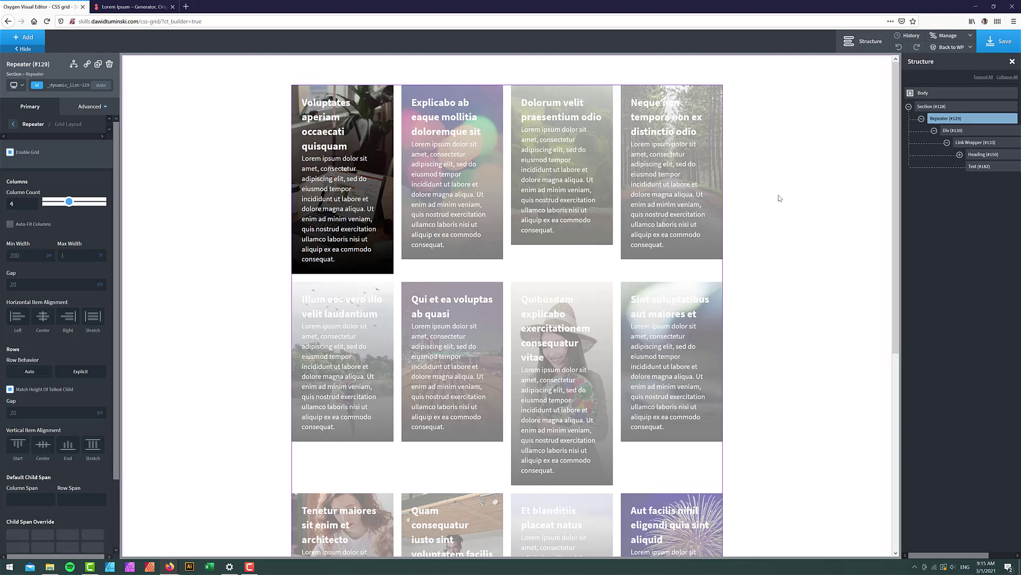
Set the link wrapper's height to 100% in its size and spacing settings.
left_click(974, 143)
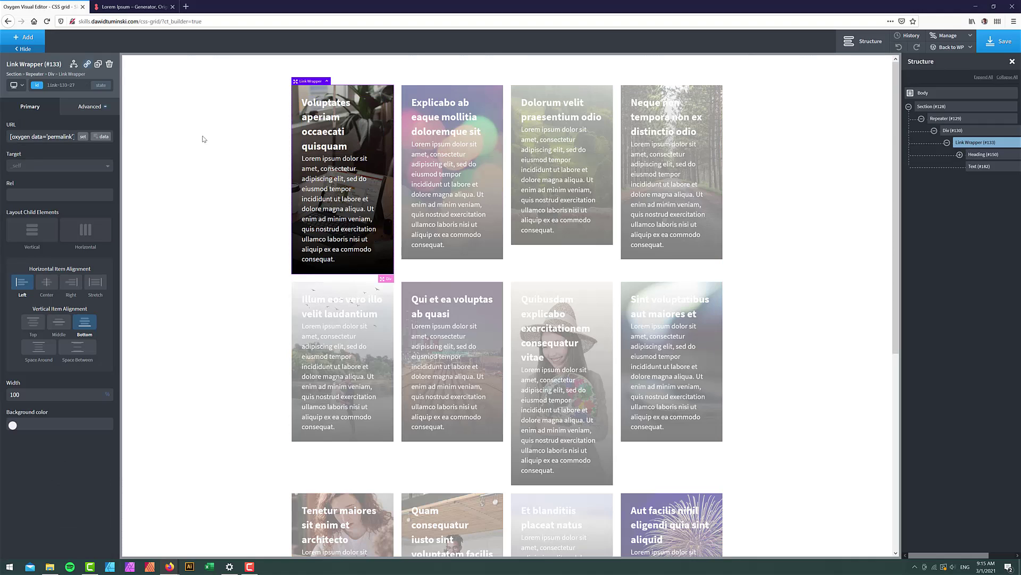
left_click(91, 107)
left_click(63, 151)
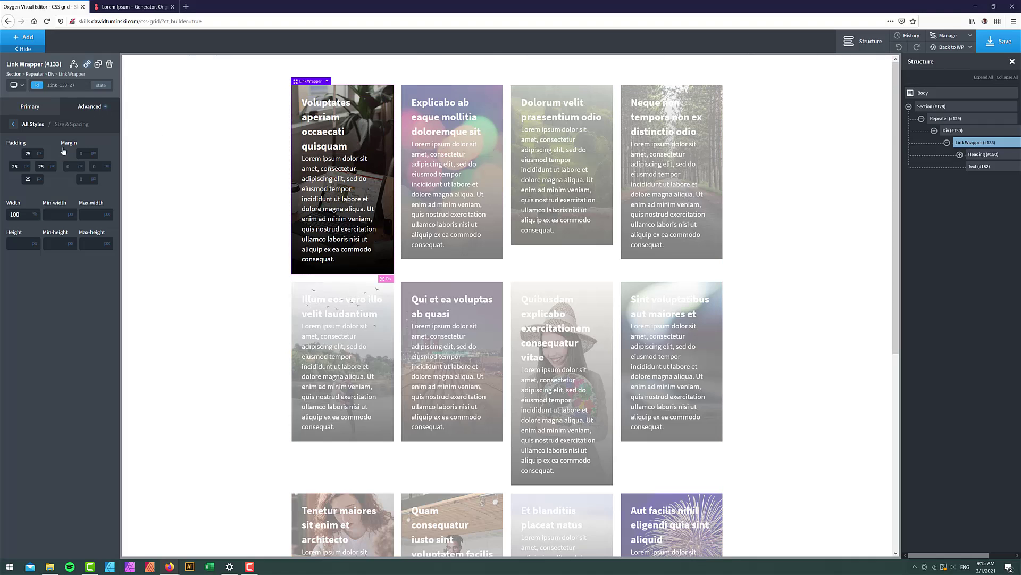
type("100")
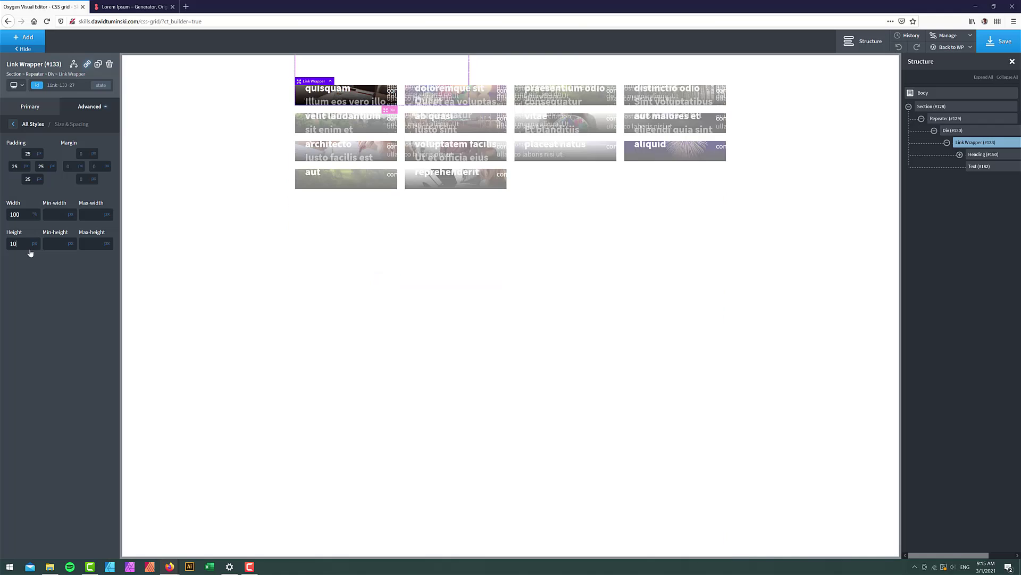
left_click(34, 244)
left_click(36, 240)
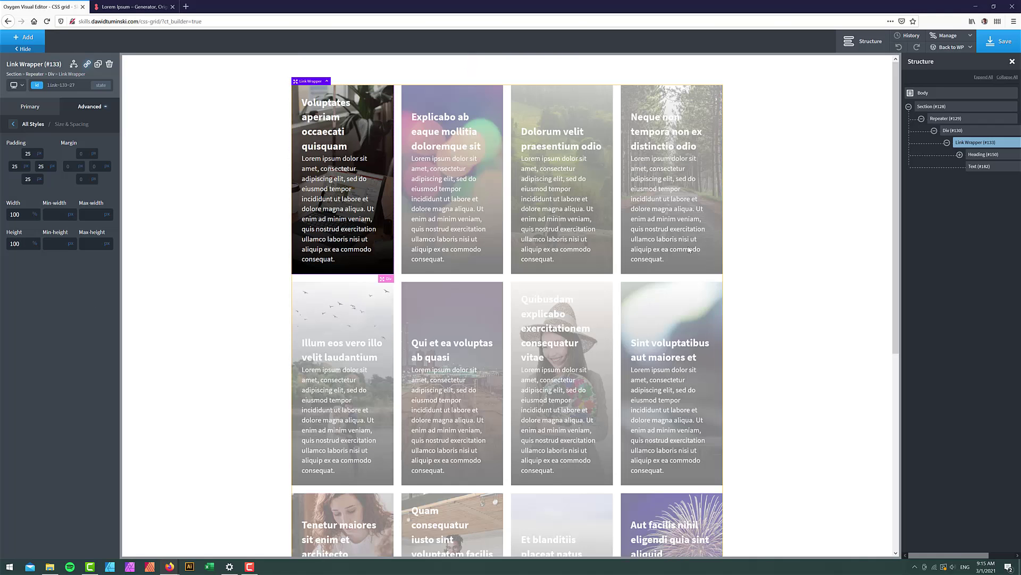
Override the first child's column span in the repeater's grid layout, settling on 3.
left_click(936, 119)
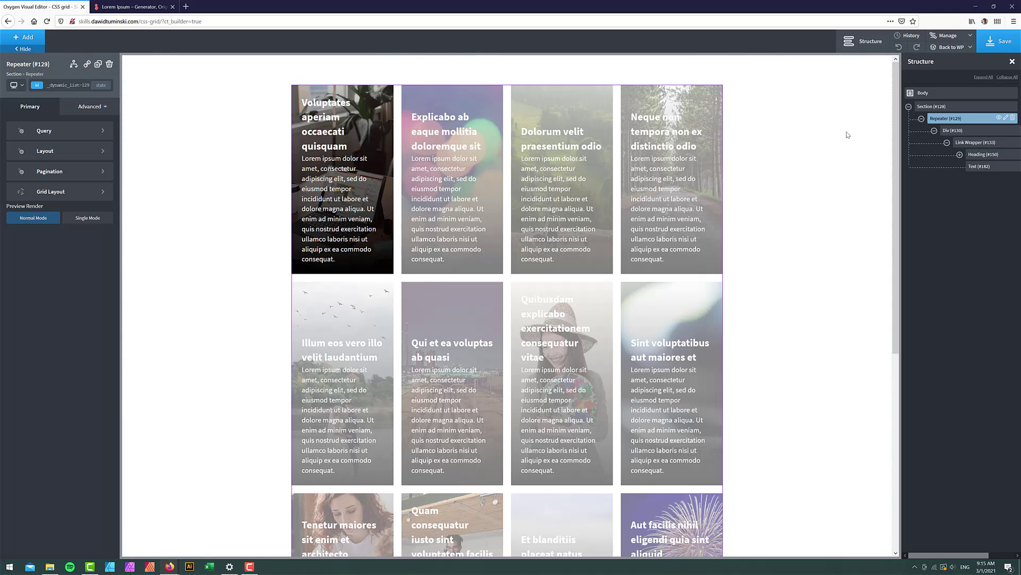
left_click(55, 193)
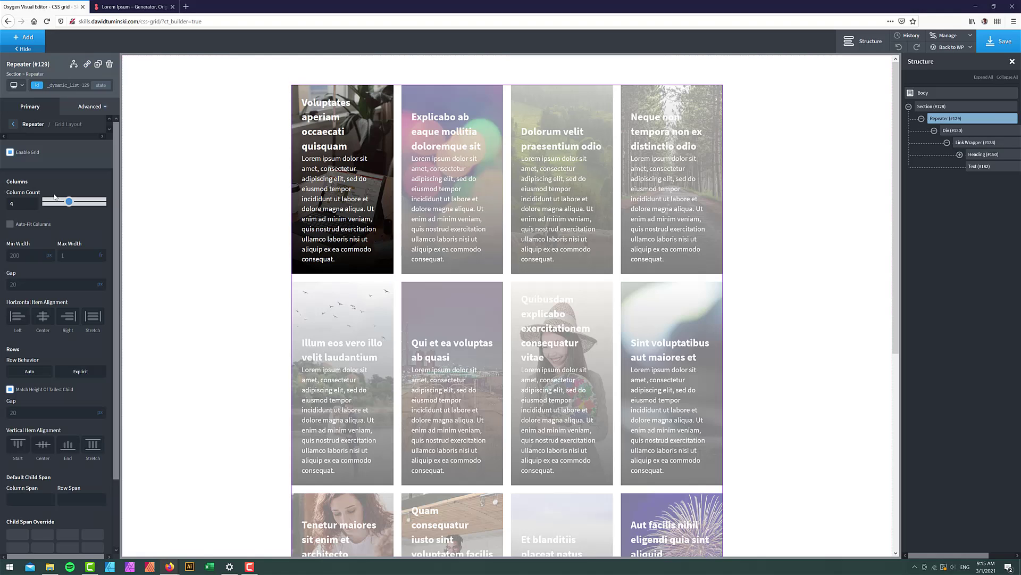
scroll(76, 289, "down", 1)
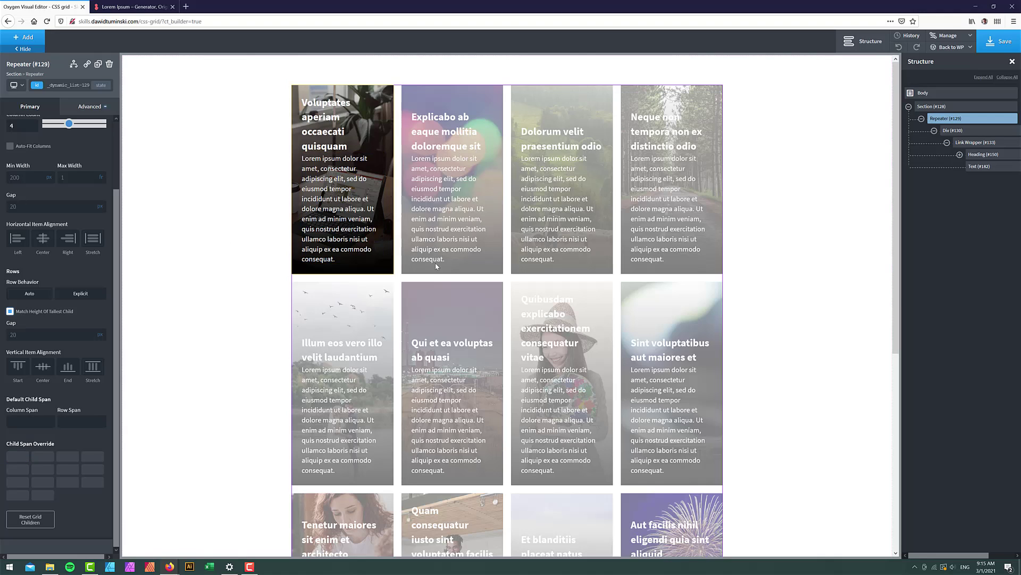
left_click(30, 456)
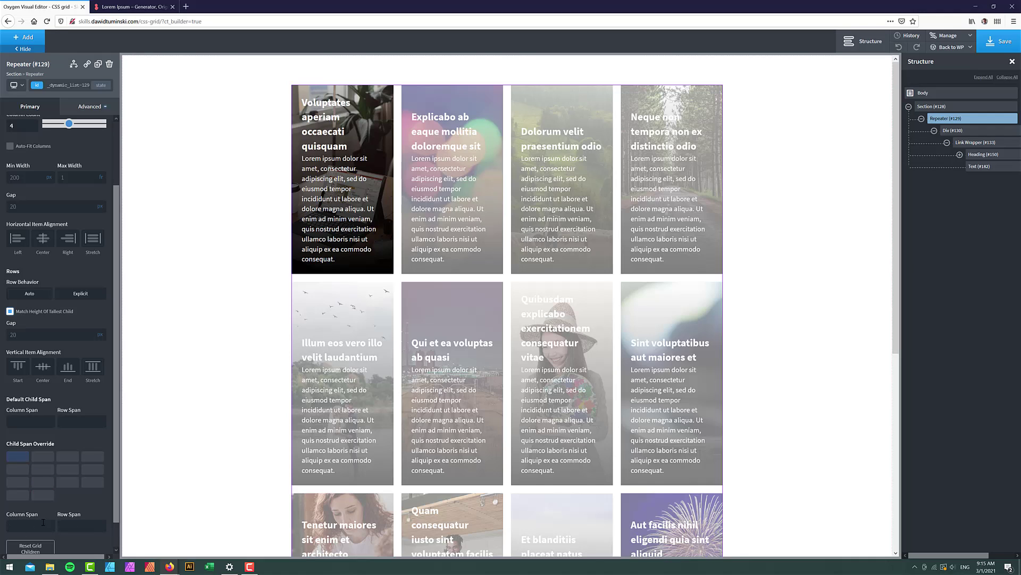
left_click(34, 527)
scroll(53, 176, "up", 2)
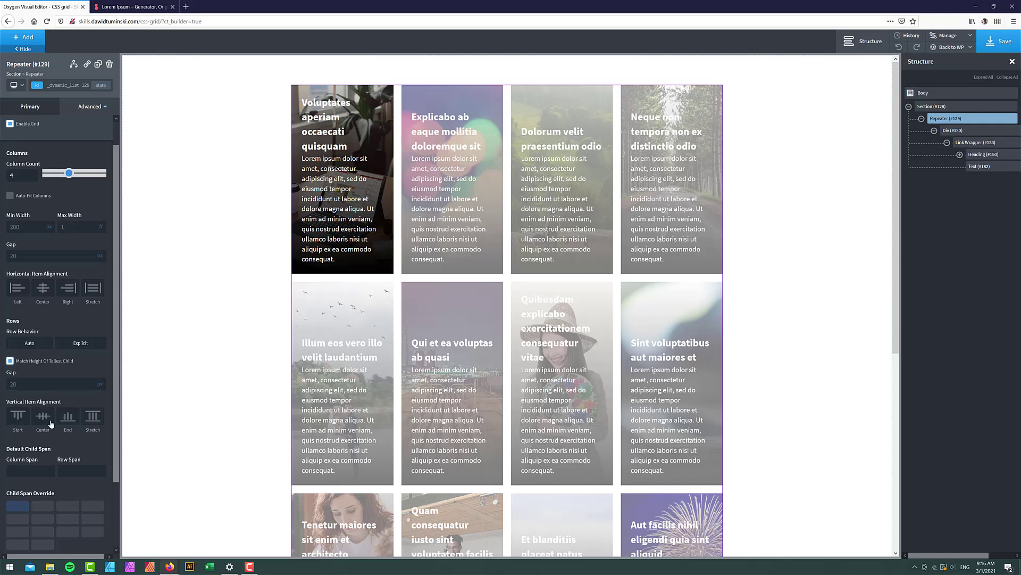
scroll(52, 424, "down", 3)
left_click(38, 515)
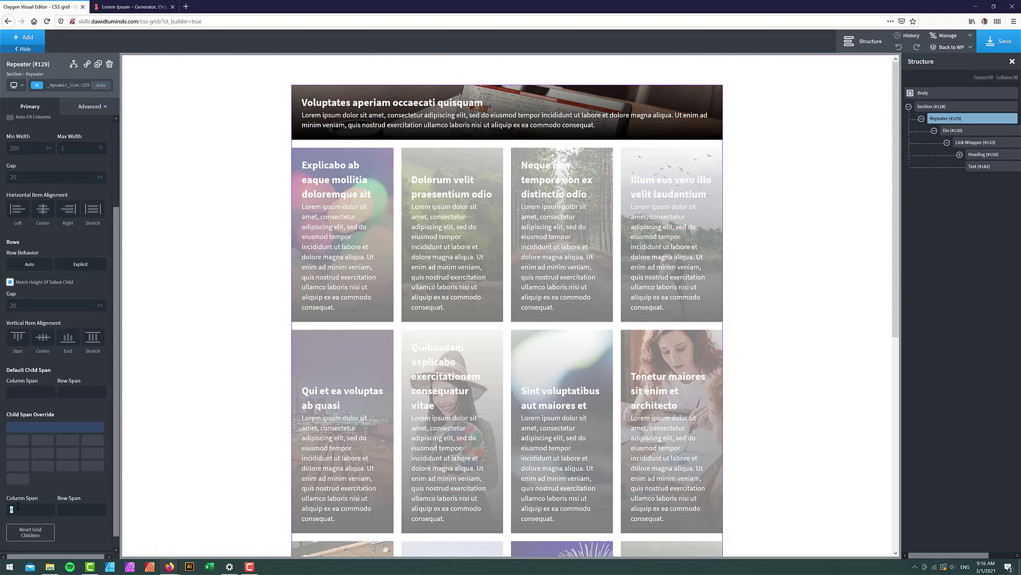
type("3")
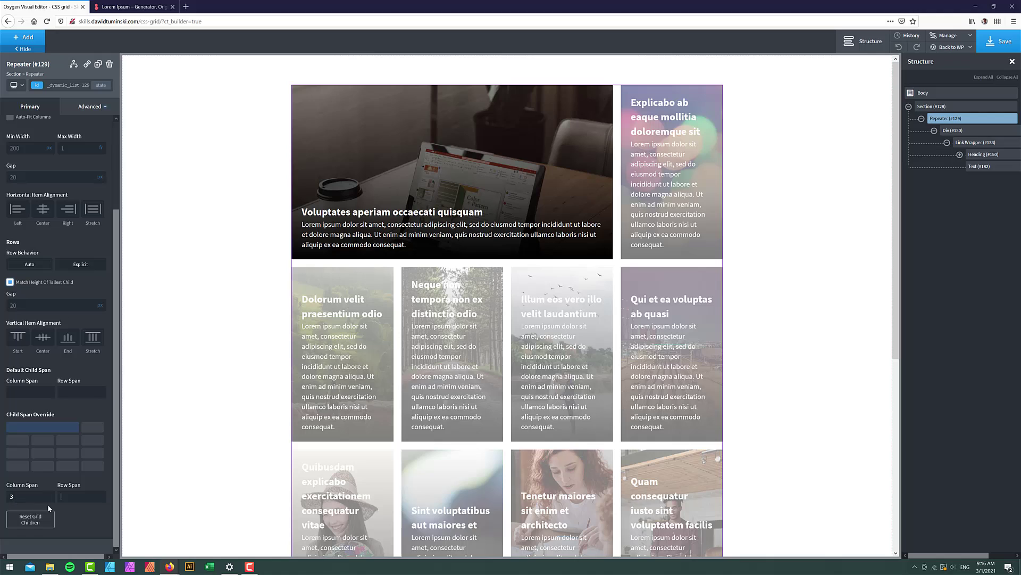
Try a row span of 4 for the first grid child and set it to 3 instead.
left_click(78, 498)
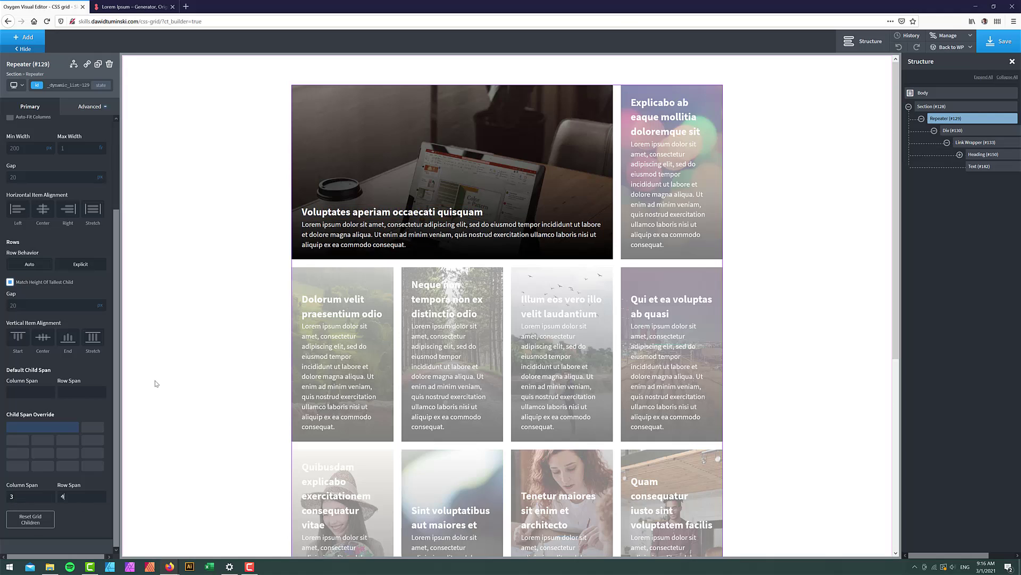
type("4")
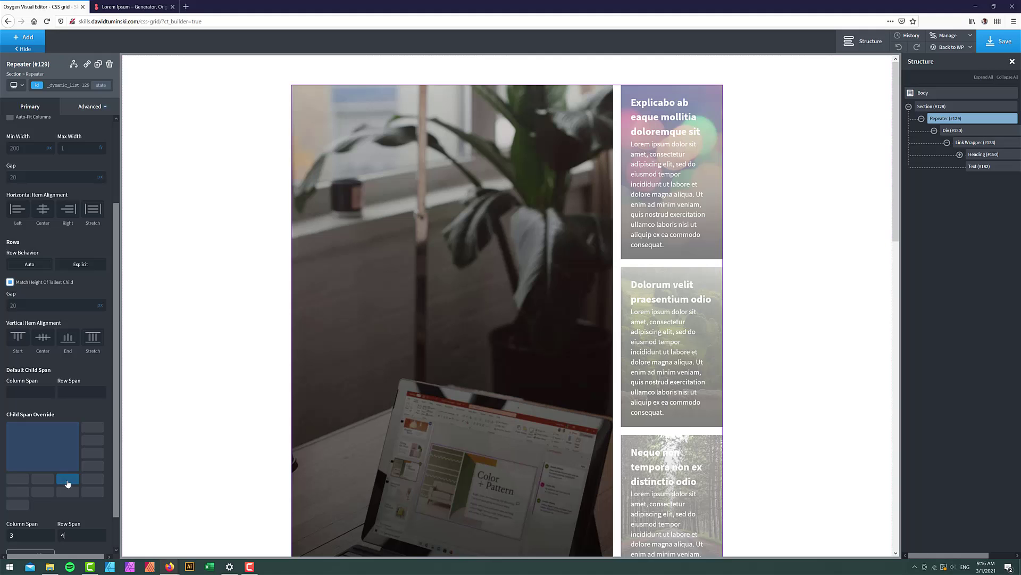
scroll(237, 370, "down", 6)
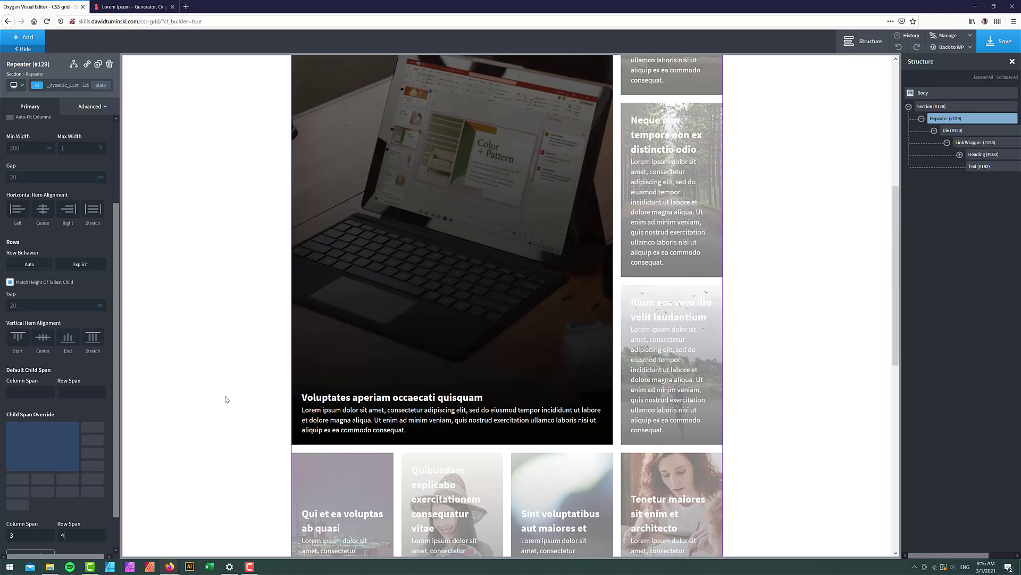
scroll(228, 410, "up", 6)
double_click(82, 535)
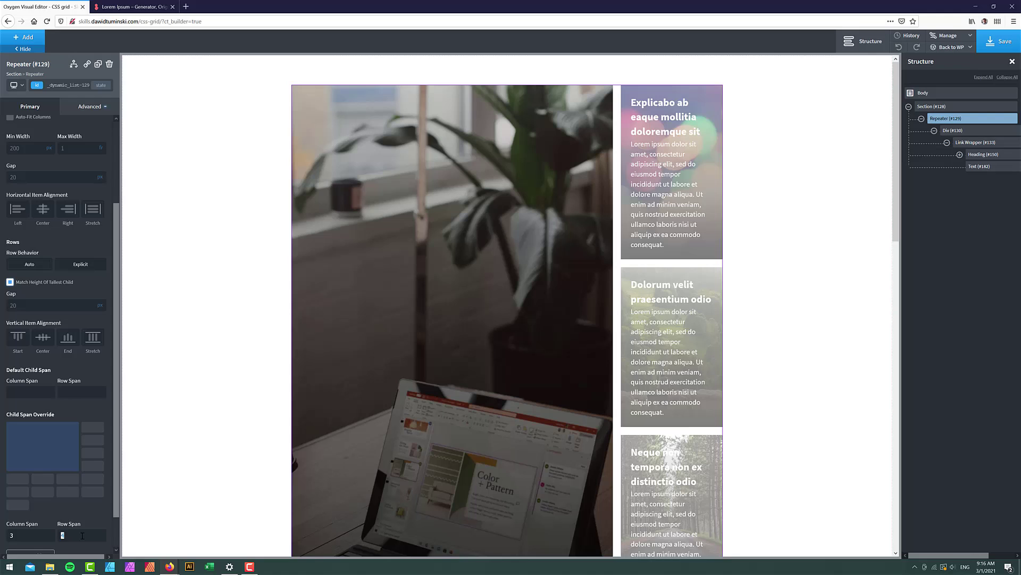
type("3")
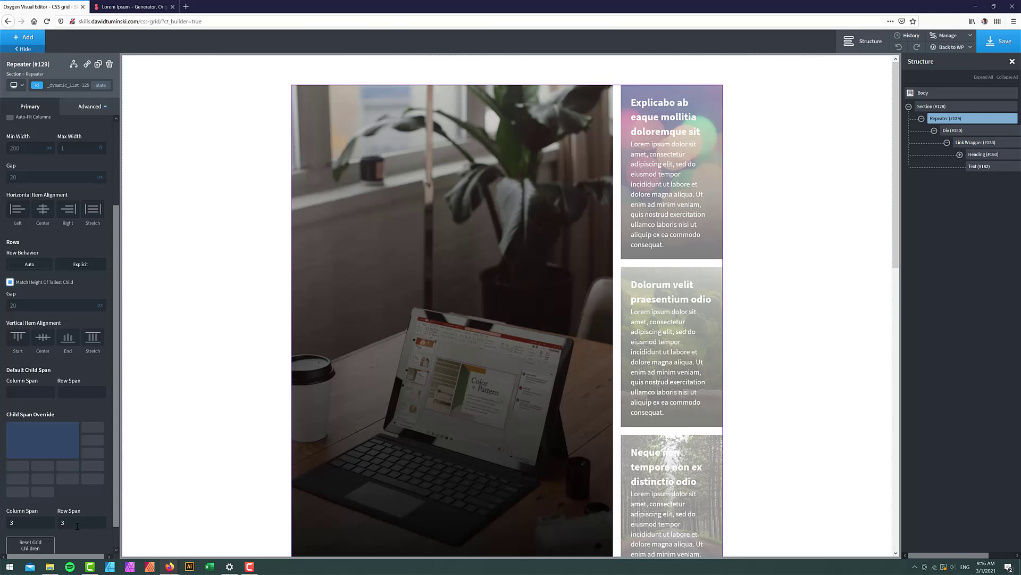
Try a row span of 2 for the first grid child and restore it to 3.
double_click(77, 525)
type("2")
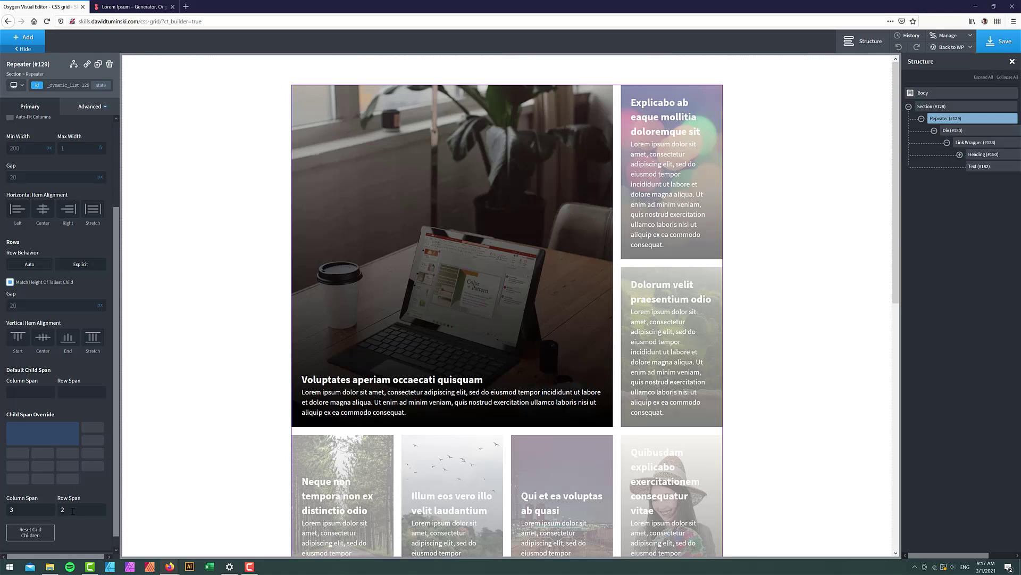
left_click_drag(73, 510, 59, 509)
type("3")
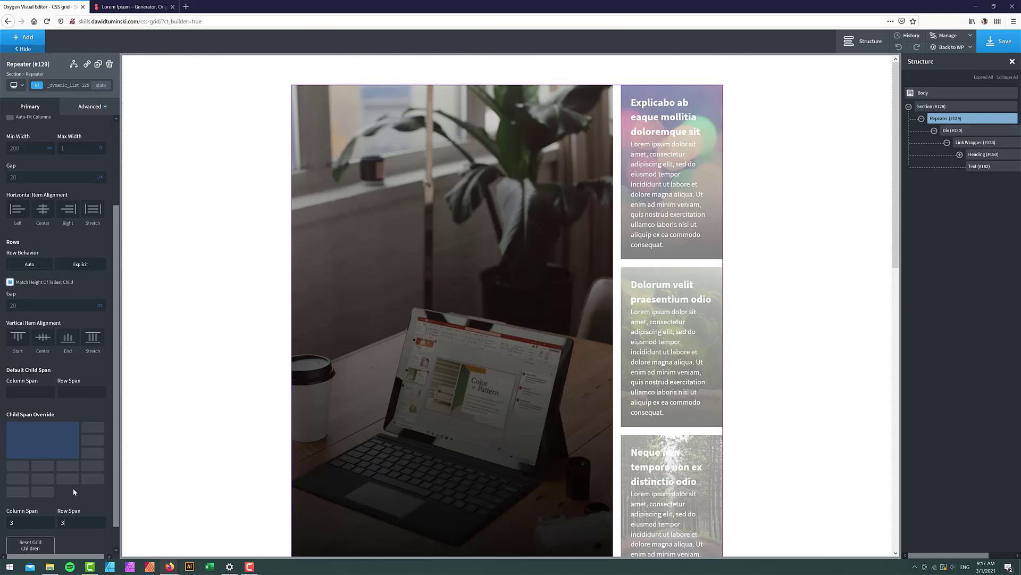
Set the row span of the second and third grid children to 2 and the fourth child's column span to 3.
left_click(97, 429)
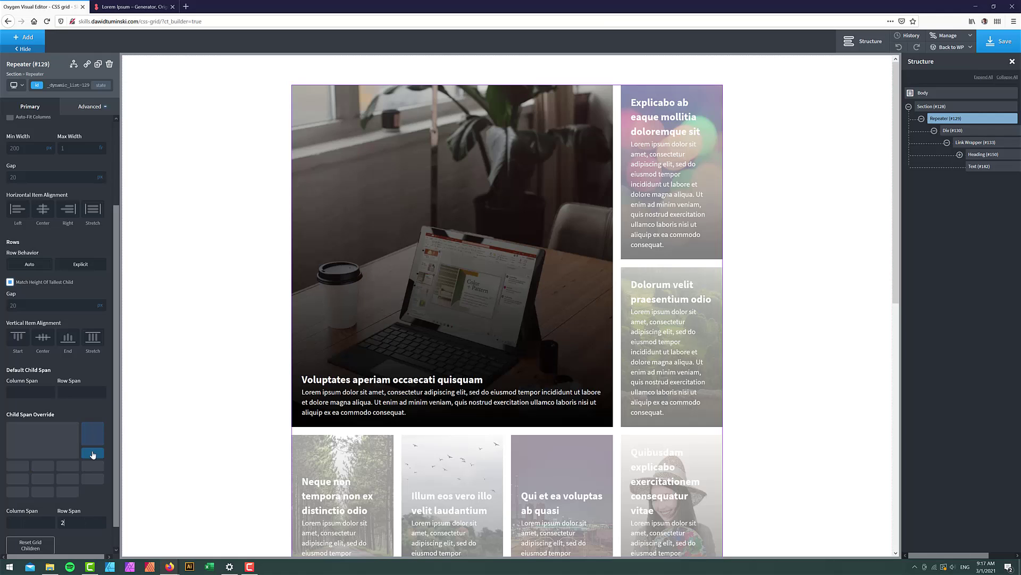
left_click(70, 514)
type("2")
left_click(16, 466)
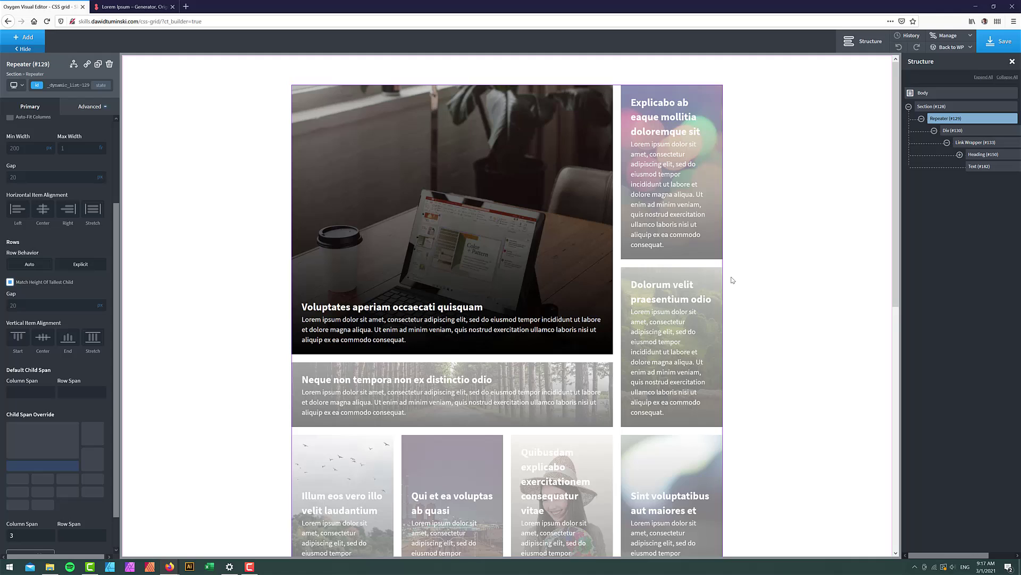
scroll(732, 280, "down", 1)
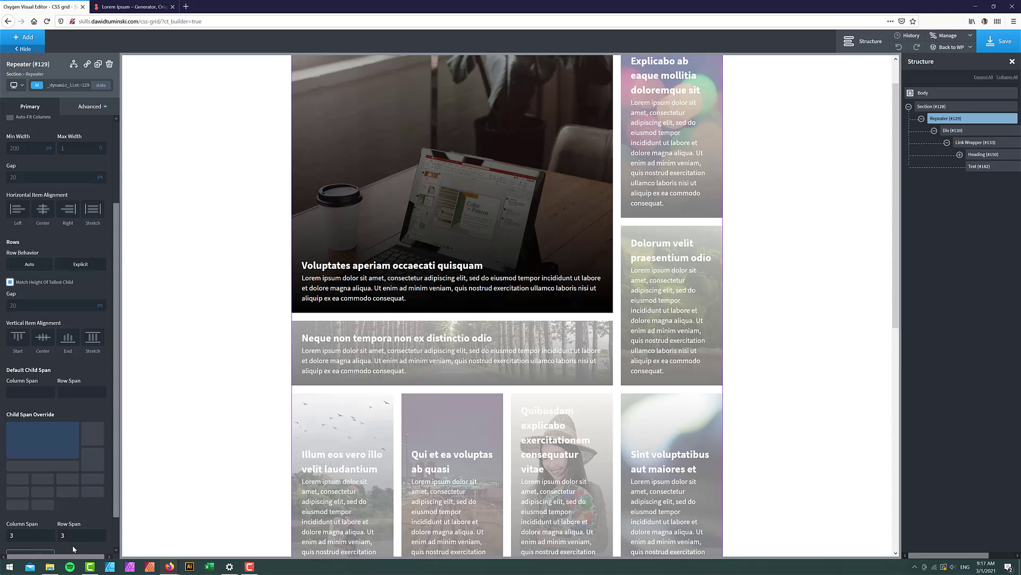
Set the fourth grid child's row span to 1 and select the first grid child again.
left_click(62, 469)
left_click(66, 531)
key("BackSpace")
type("1")
left_click(68, 440)
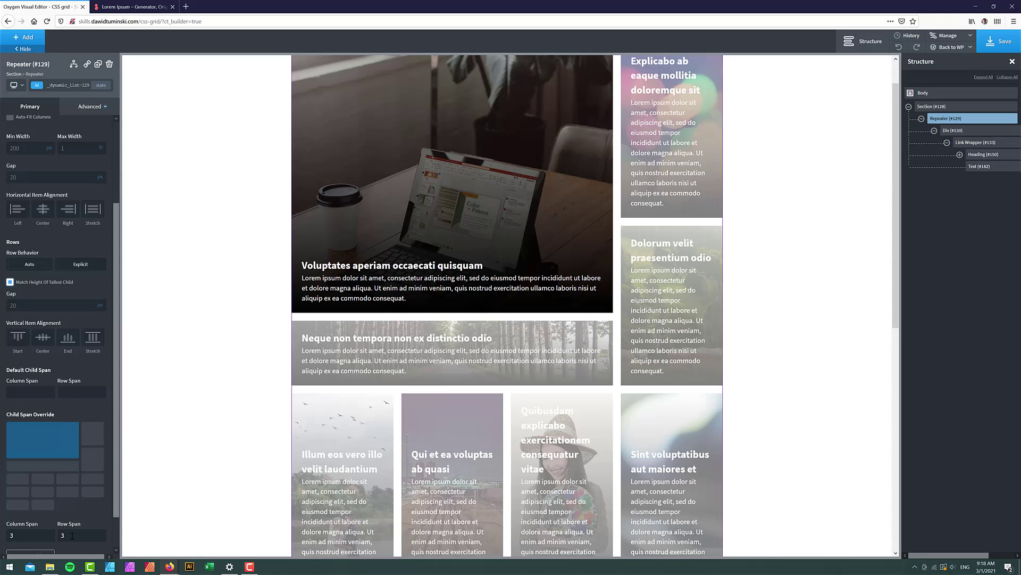
Set the column span of the fifth and sixth grid children to 2 and the seventh child's column span to 4.
left_click(99, 441)
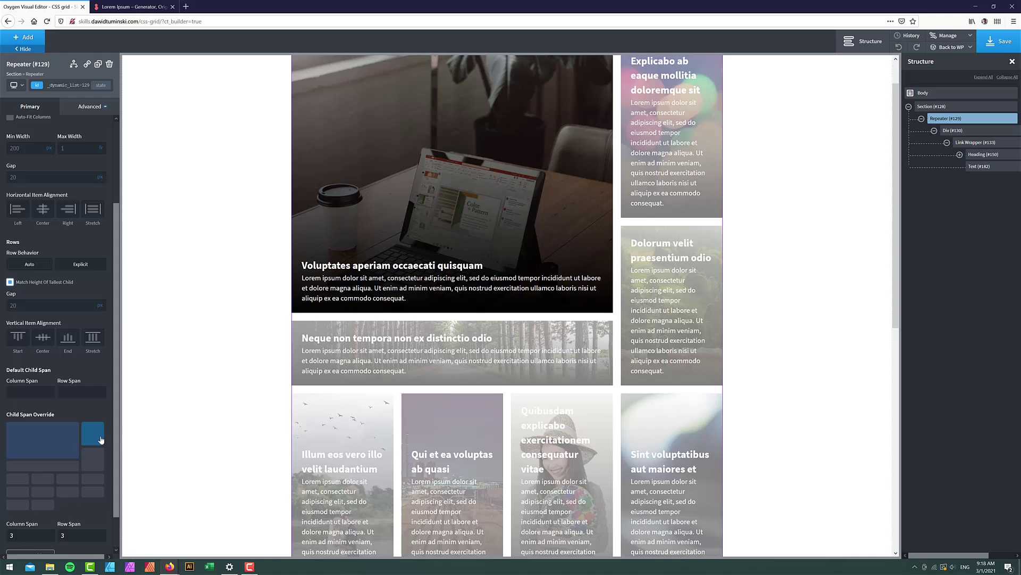
left_click(95, 463)
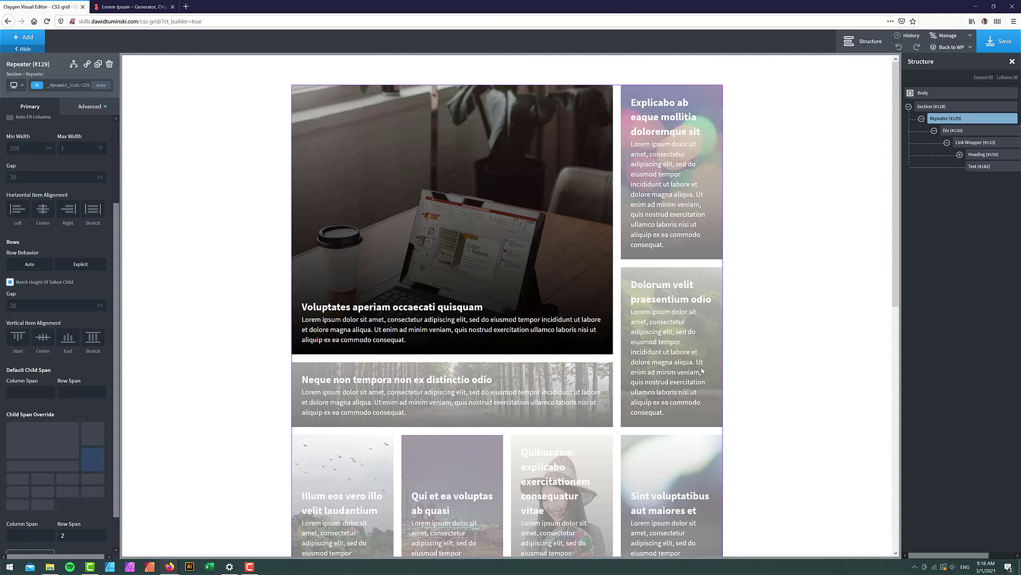
scroll(702, 371, "down", 3)
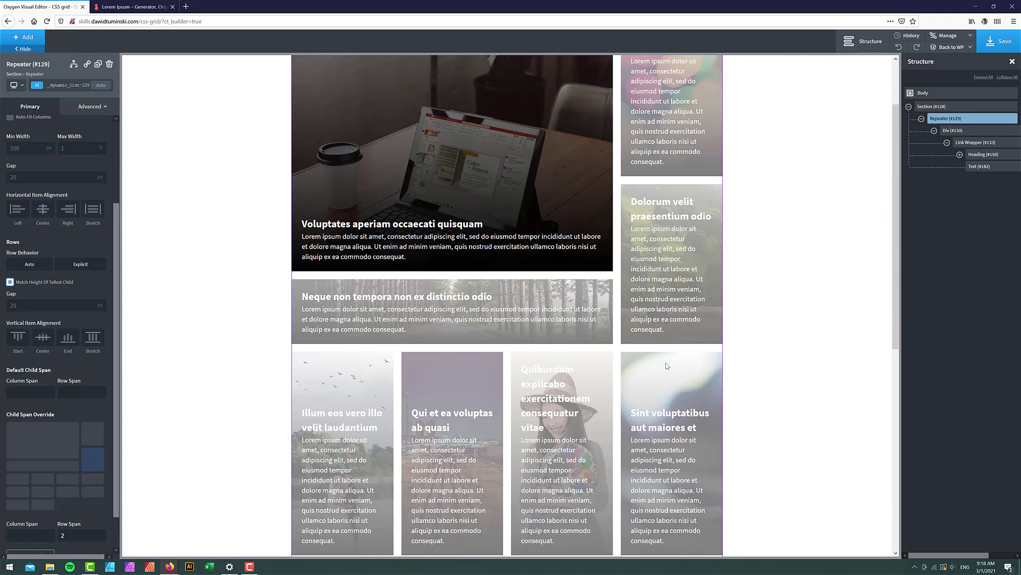
left_click(22, 485)
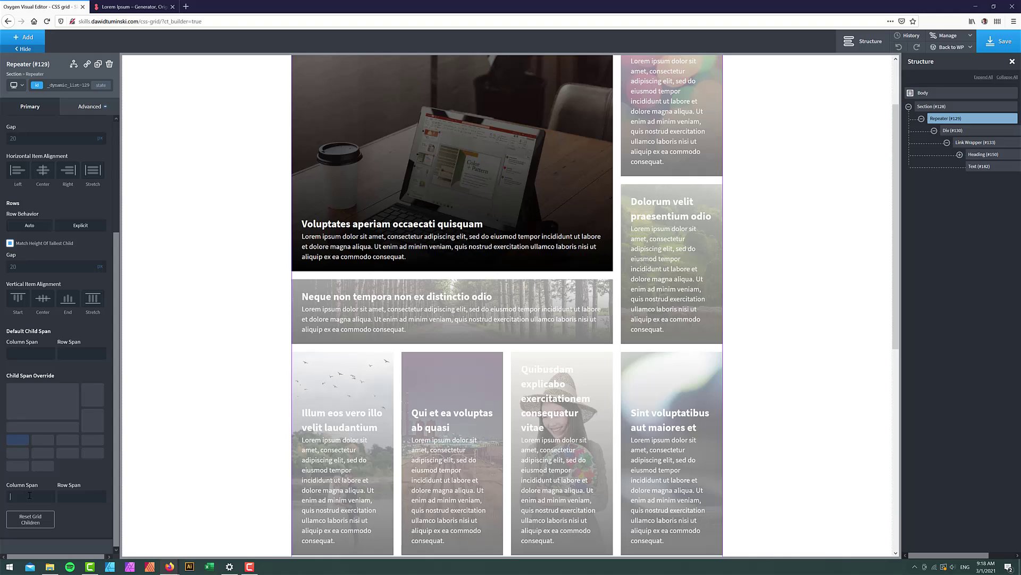
type("2")
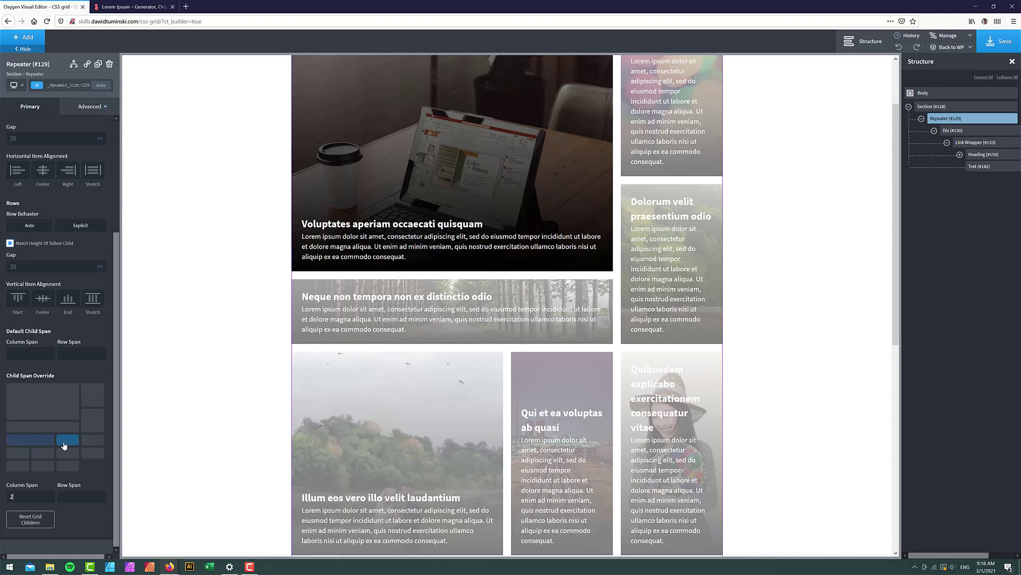
left_click(22, 495)
type("2")
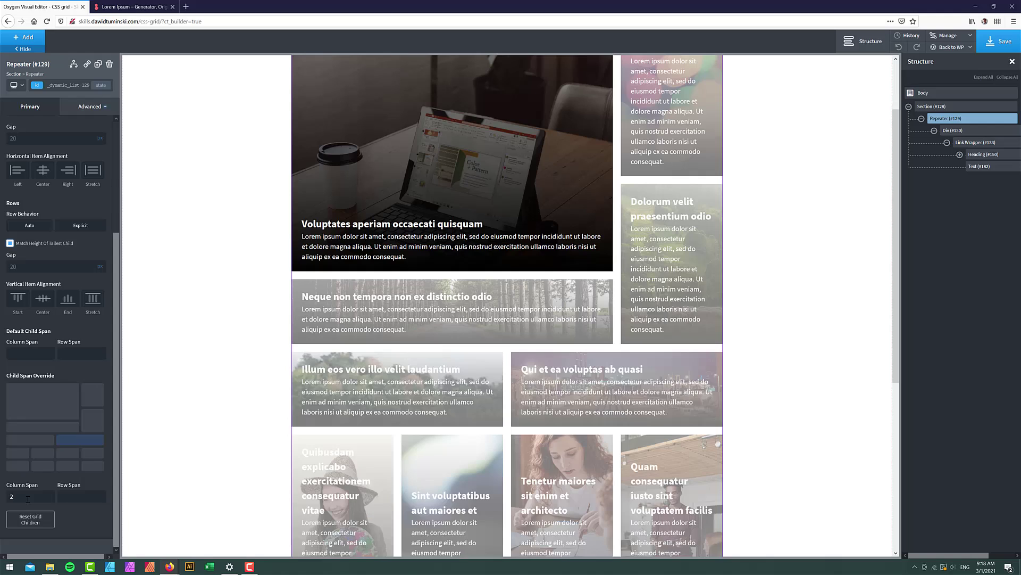
scroll(203, 402, "down", 1)
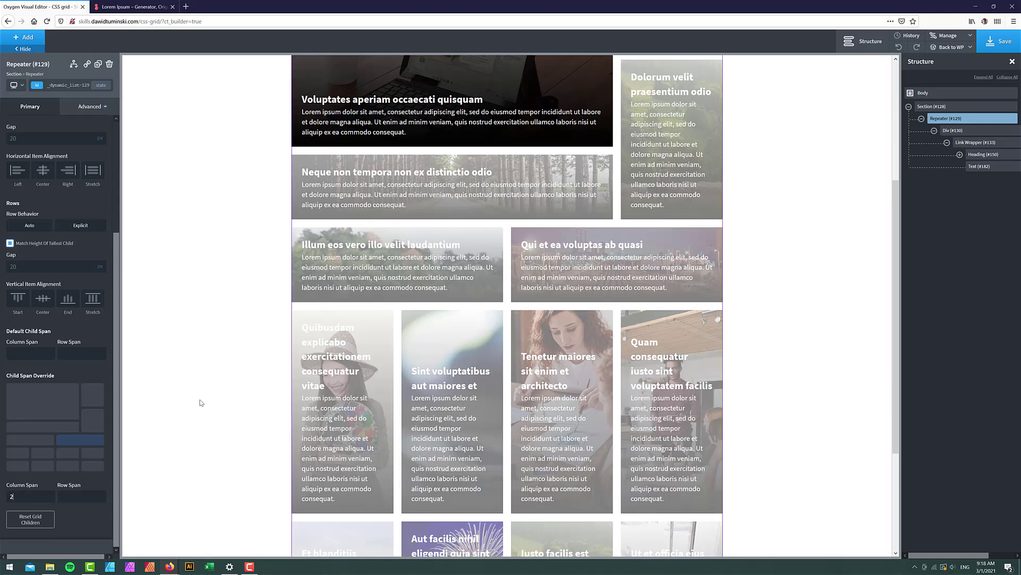
scroll(200, 401, "down", 3)
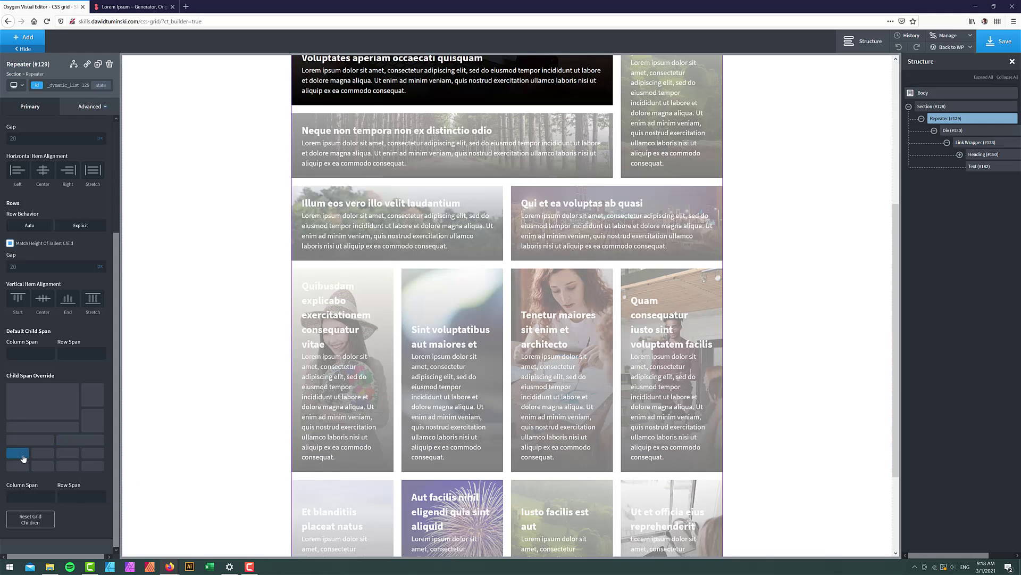
left_click(26, 497)
type("4")
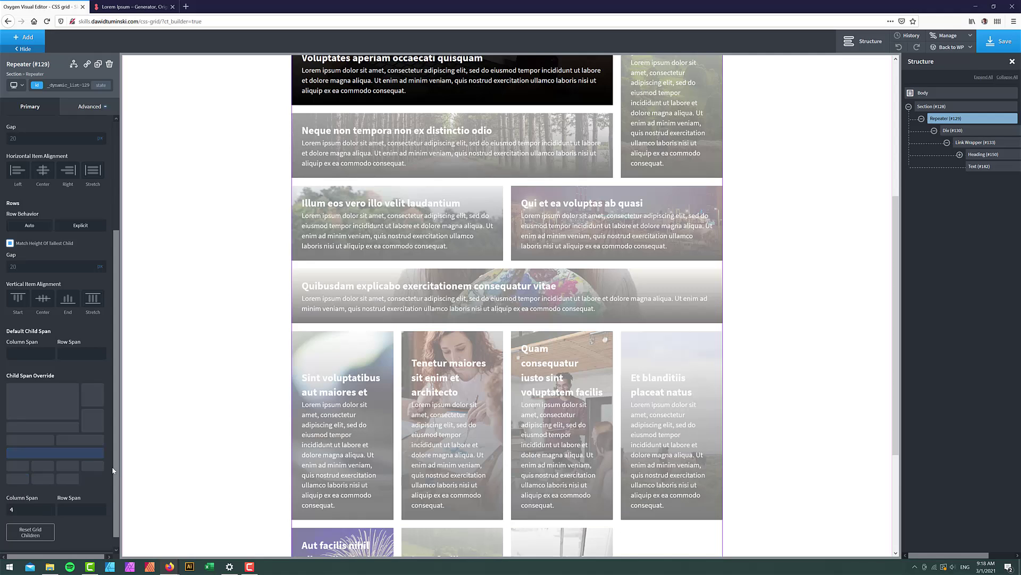
Set the column span of the eighth and ninth grid children to 2 and the tenth child's column span to 4.
left_click(22, 467)
type("2")
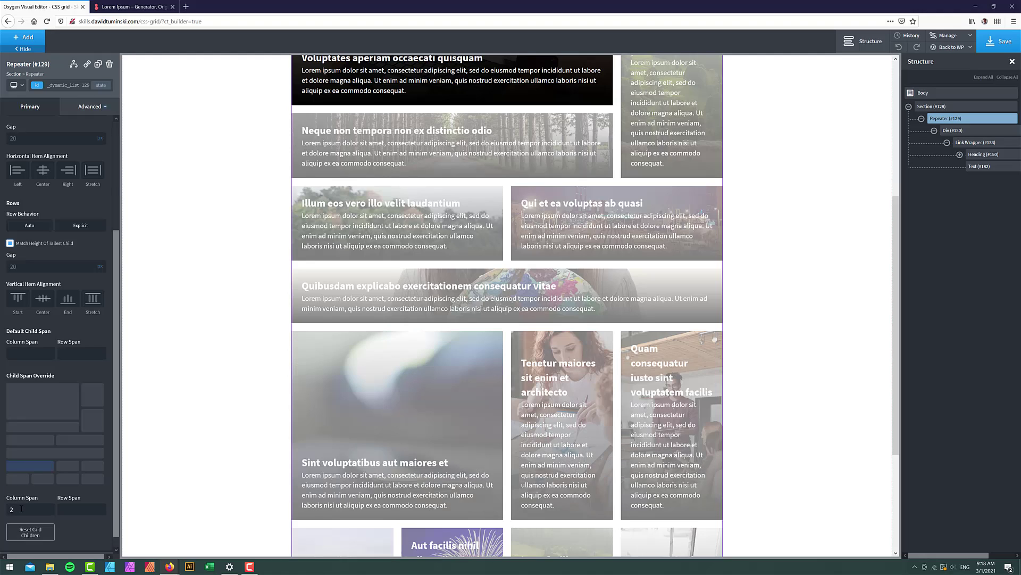
left_click(67, 466)
left_click(43, 509)
type("2")
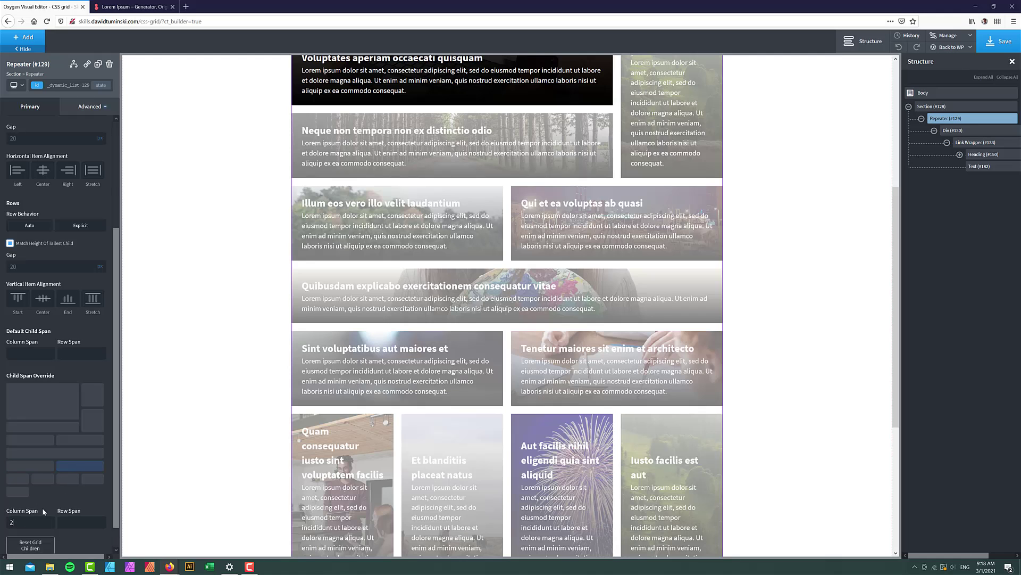
scroll(183, 442, "down", 3)
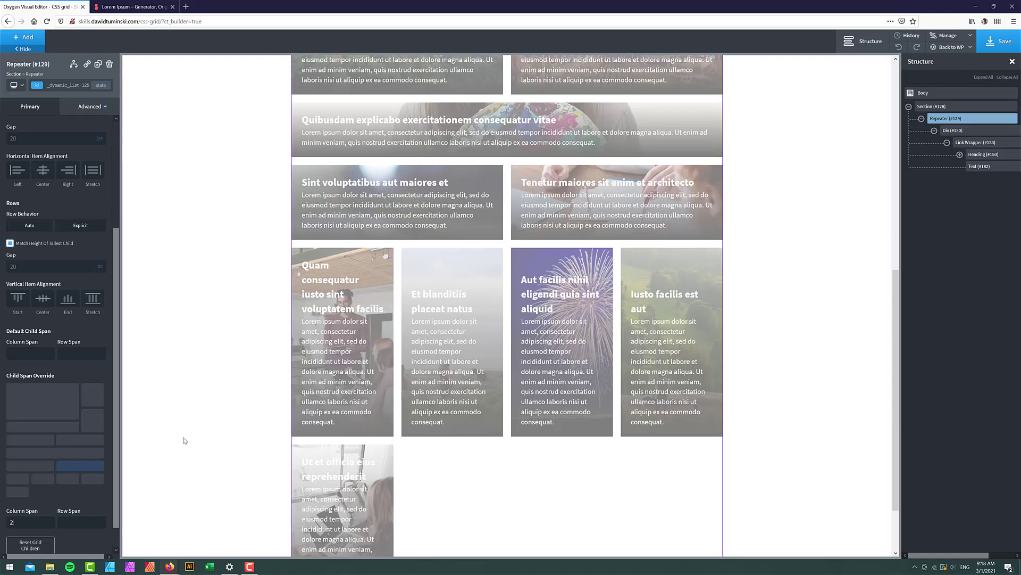
left_click(18, 478)
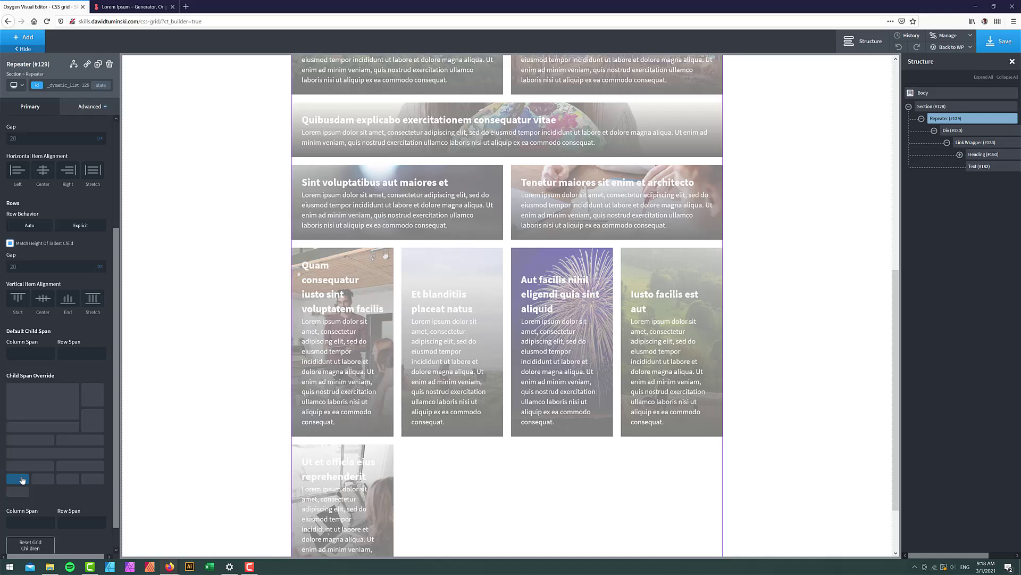
left_click(23, 517)
type("4")
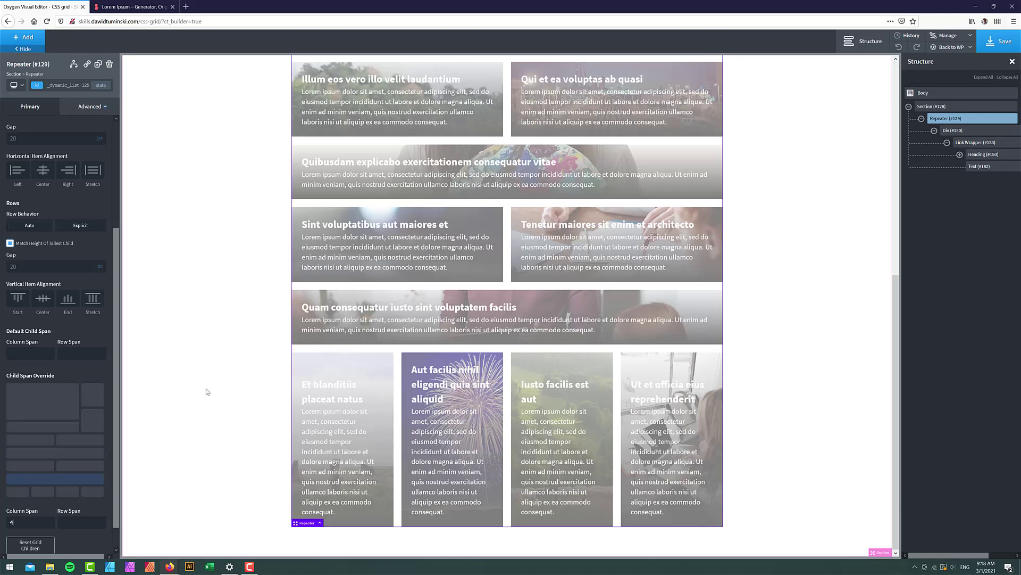
Set both the row gap and the column gap of the repeater's grid to 10 px.
scroll(207, 391, "up", 5)
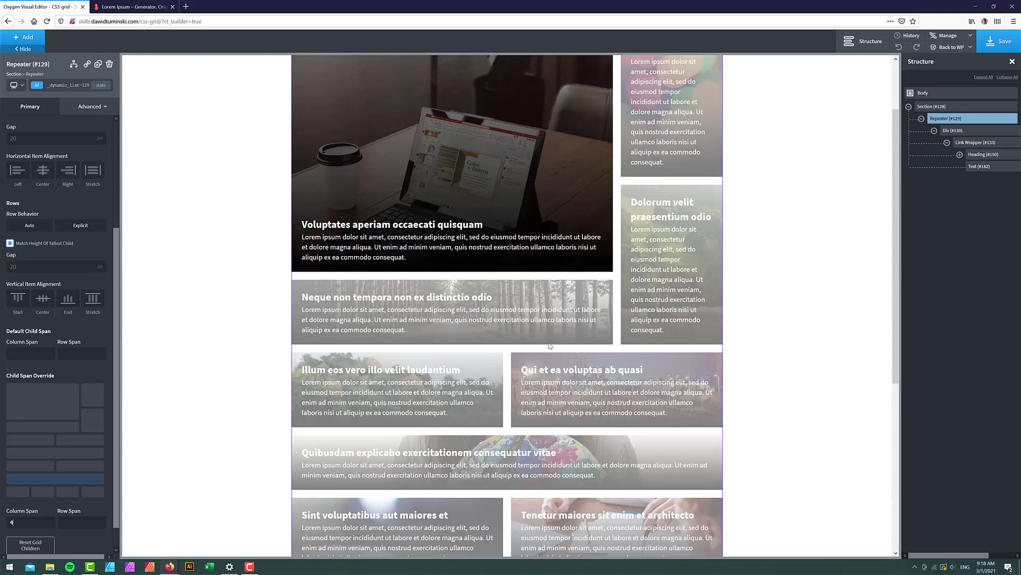
scroll(550, 346, "down", 3)
scroll(537, 354, "up", 5)
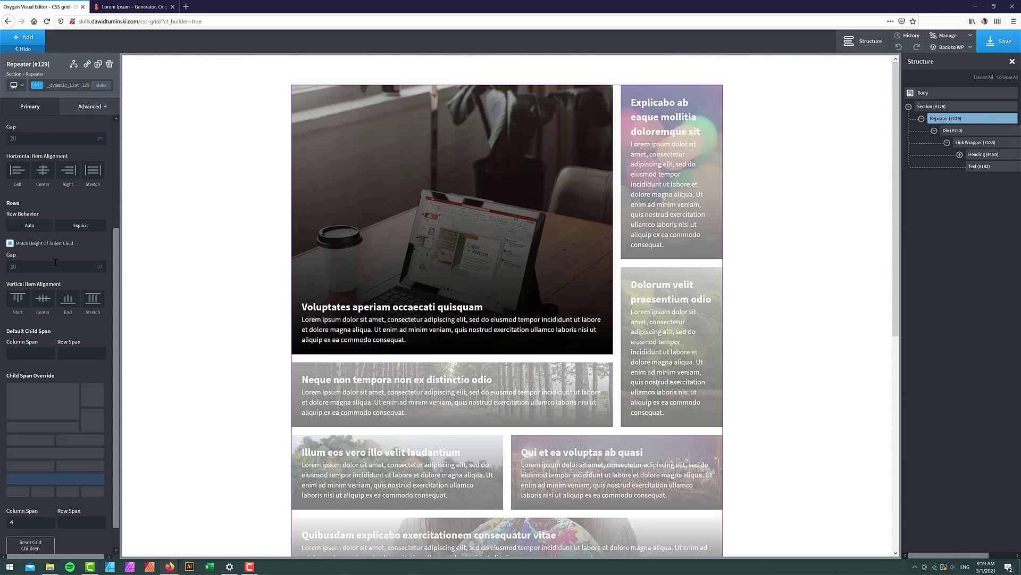
double_click(23, 269)
type("10")
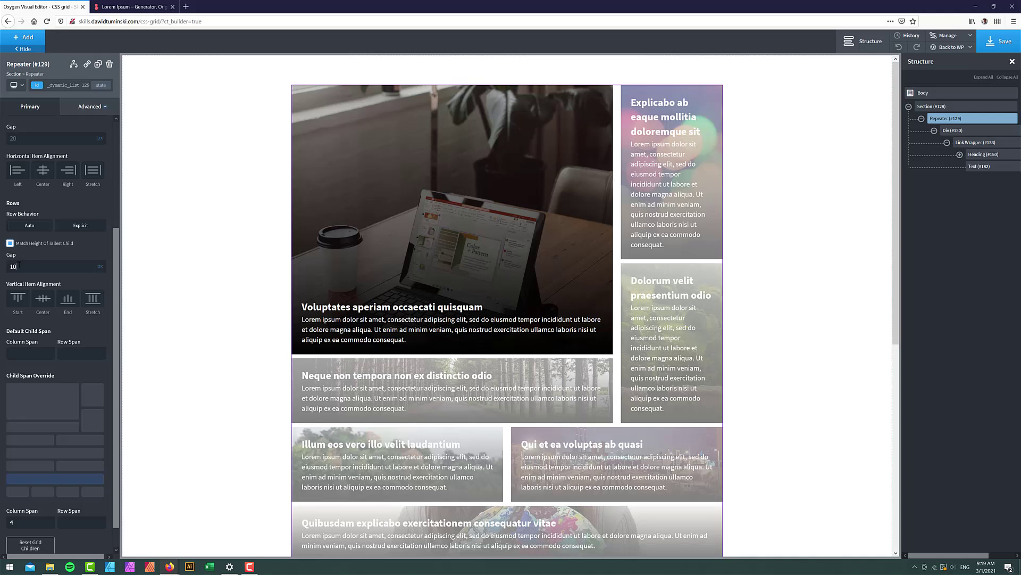
scroll(97, 372, "up", 5)
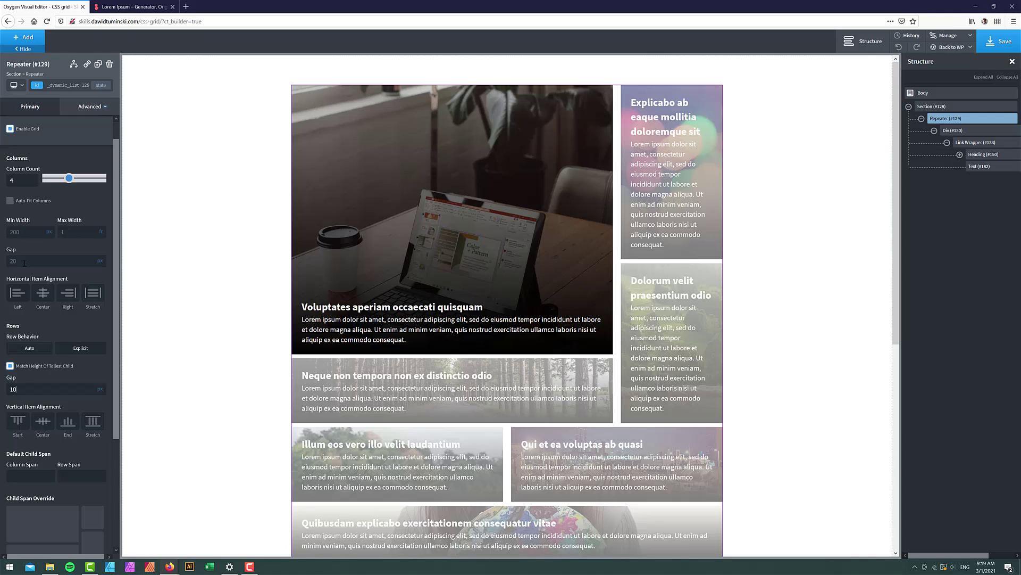
double_click(24, 263)
type("10")
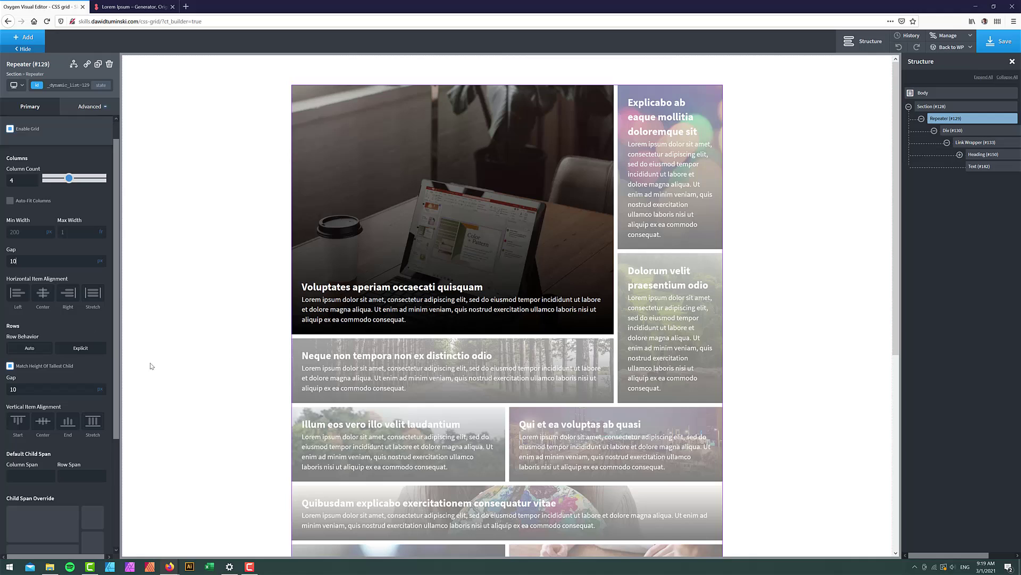
Set the top padding of the link wrapper inside the repeater to 250 px.
left_click(966, 143)
left_click(90, 107)
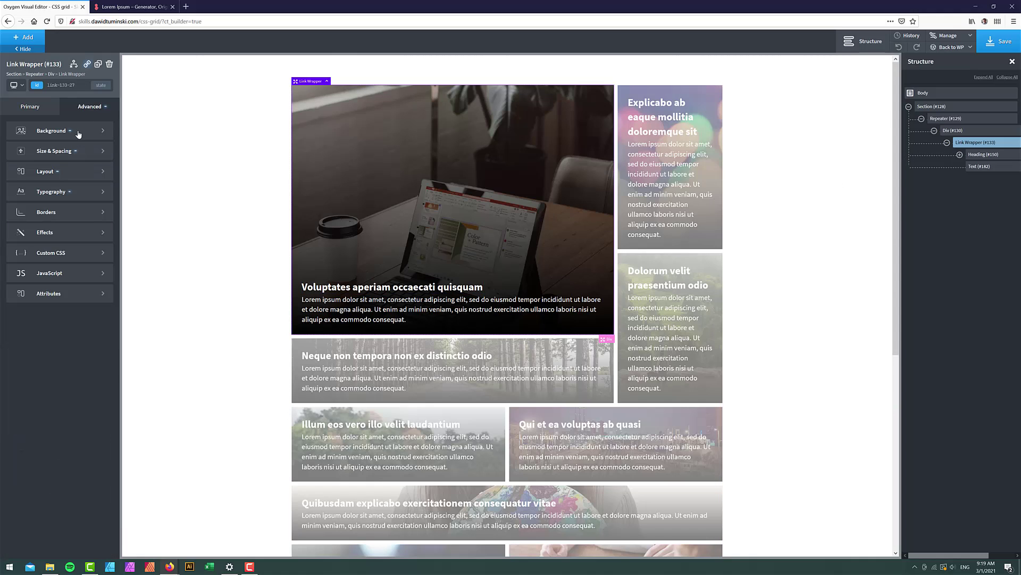
left_click(53, 153)
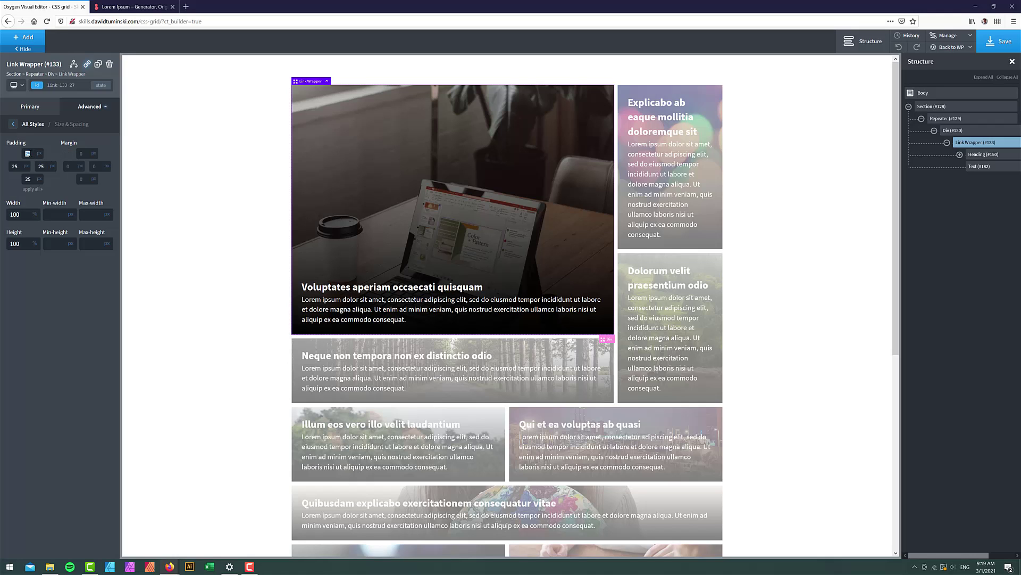
type("250")
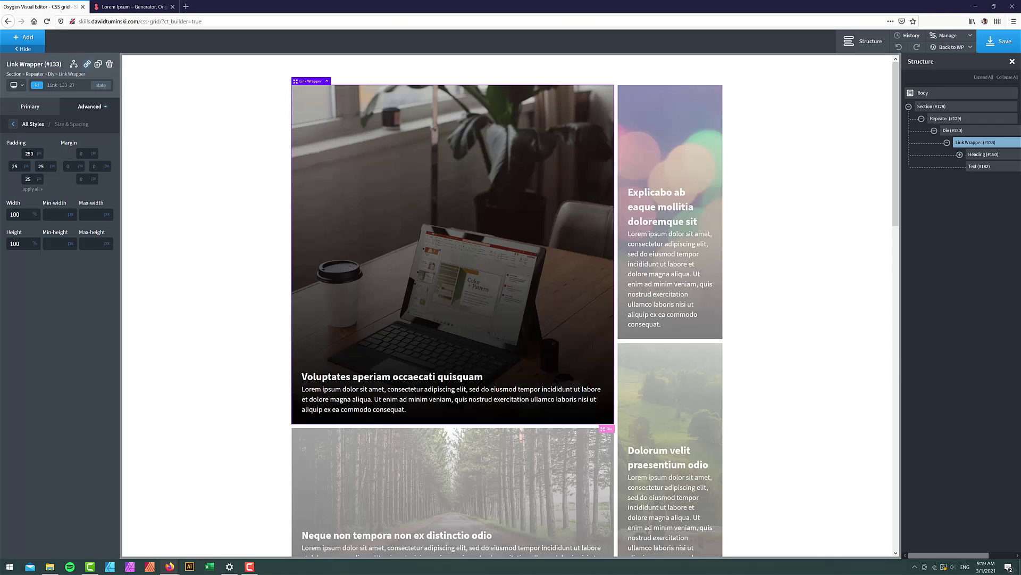
scroll(201, 314, "down", 6)
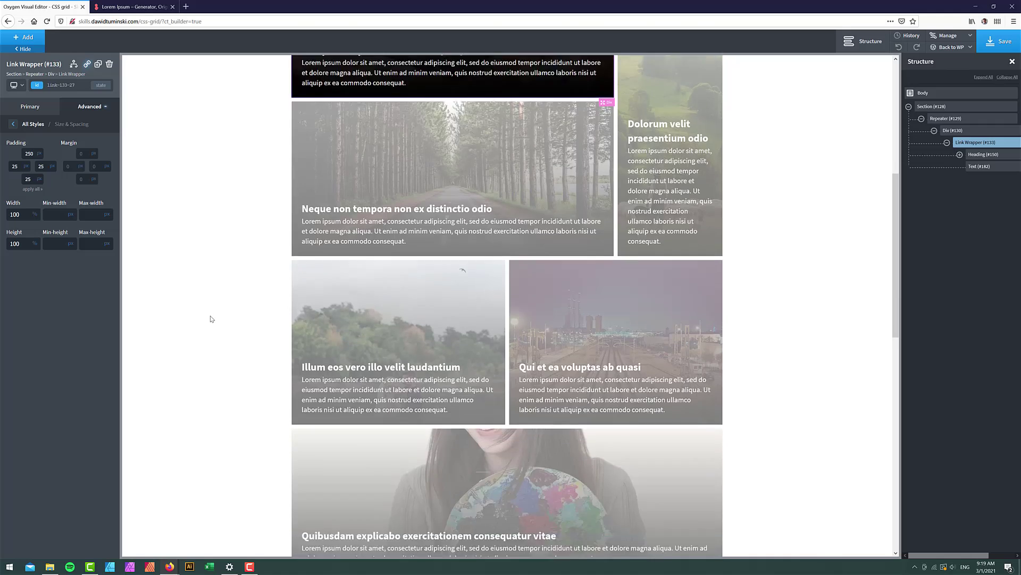
scroll(861, 169, "up", 6)
Set the column count of the repeater's grid layout to 6.
left_click(944, 118)
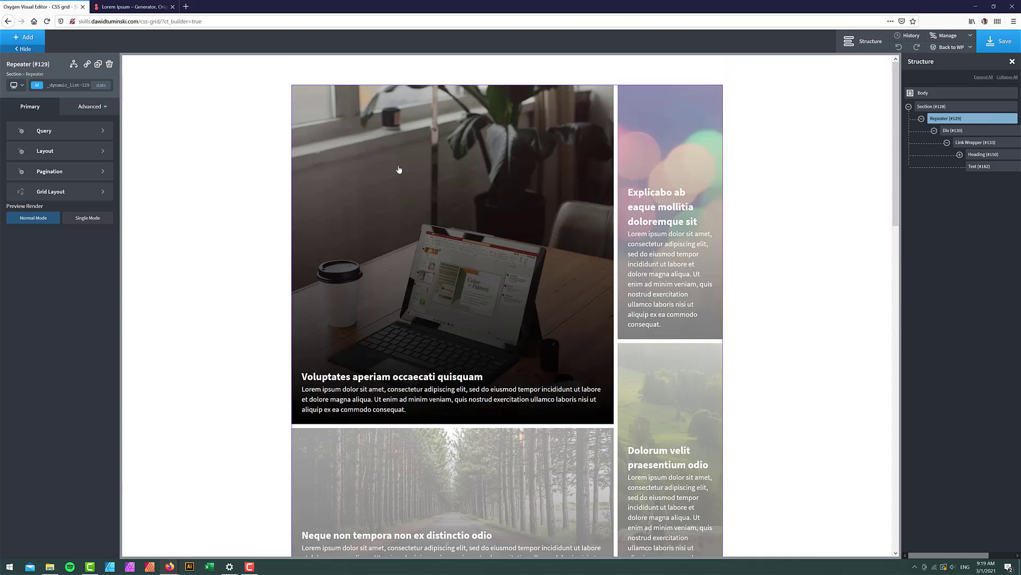
left_click(56, 191)
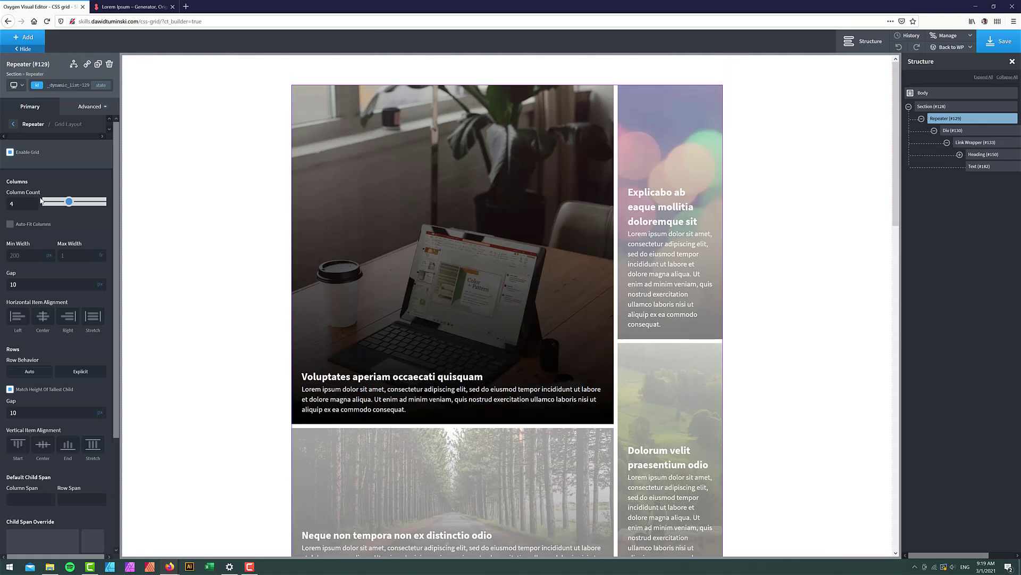
double_click(23, 203)
type("6")
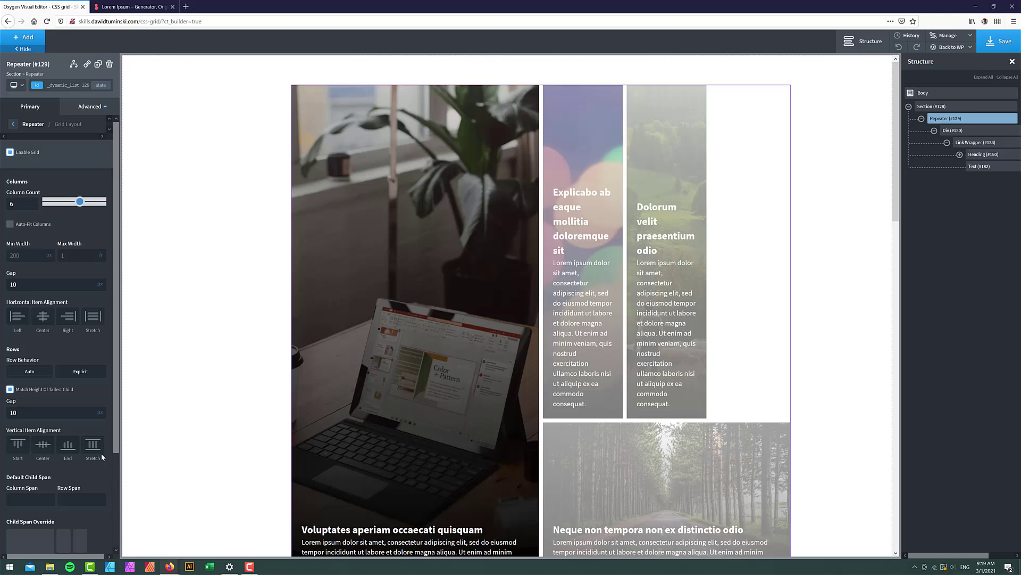
Set the first grid child's column span to 4 and the column span of the second and third children to 2.
scroll(79, 442, "down", 3)
left_click(33, 432)
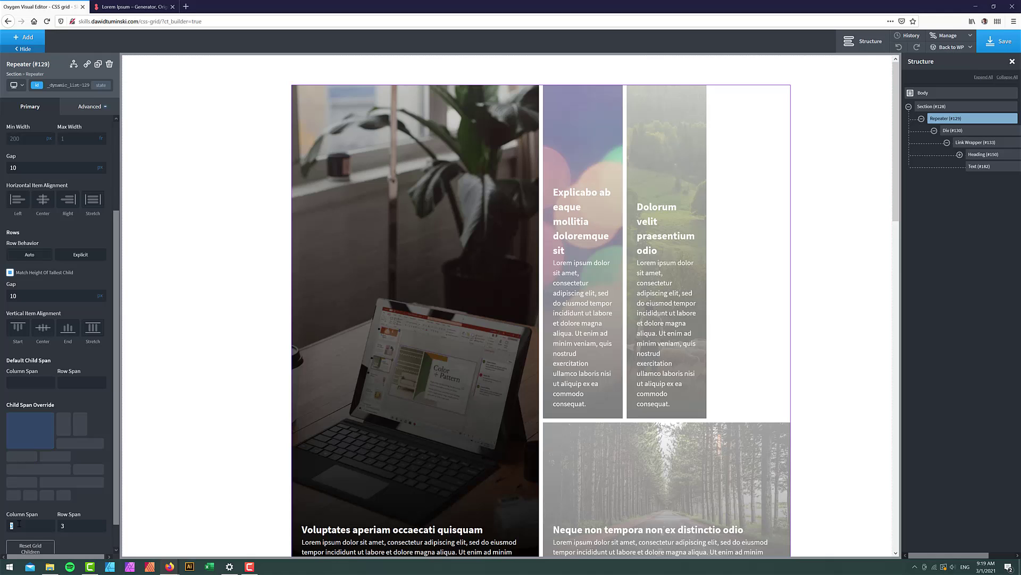
type("4")
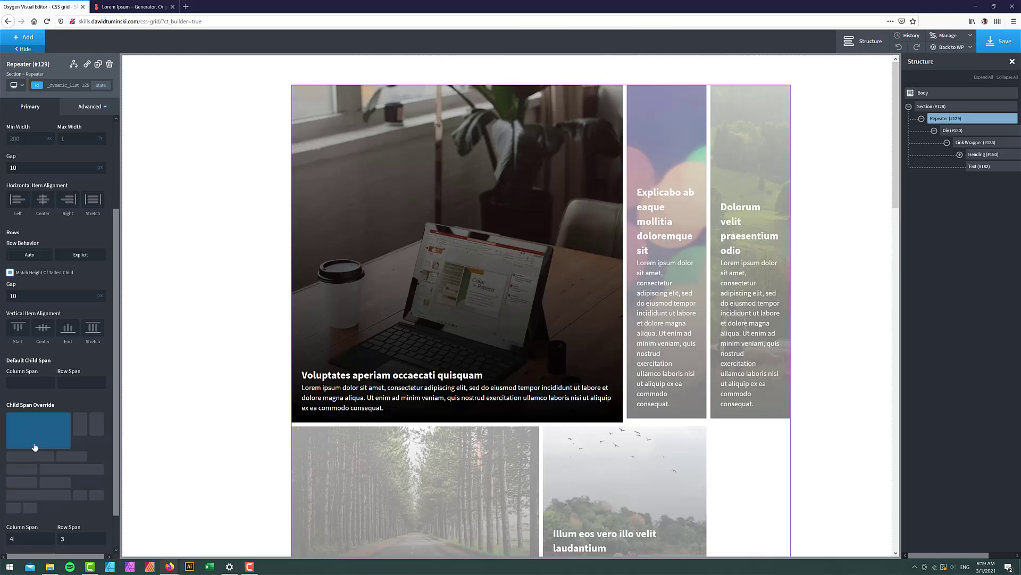
left_click(81, 418)
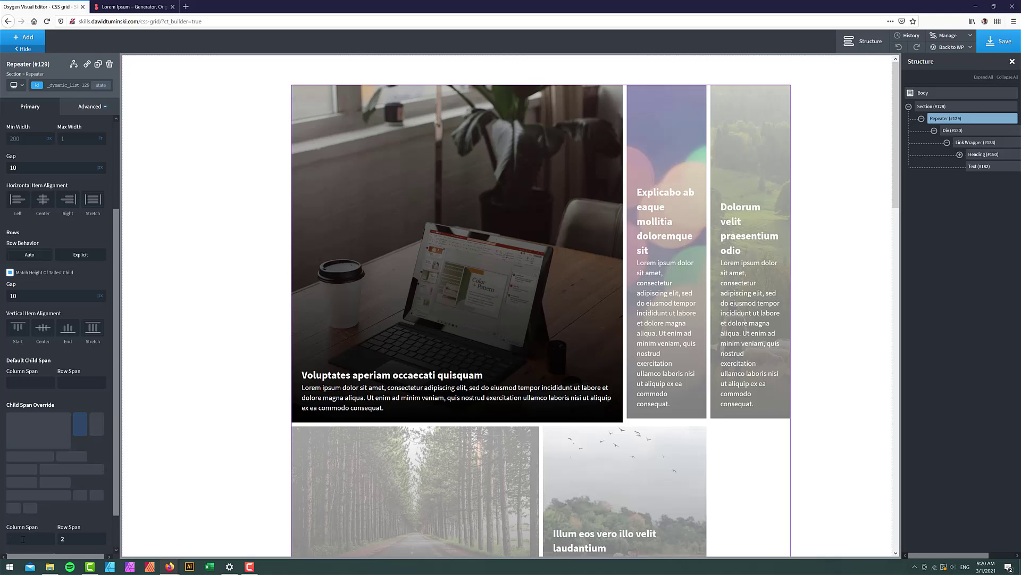
left_click(23, 539)
type("2")
left_click(25, 536)
key("BackSpace")
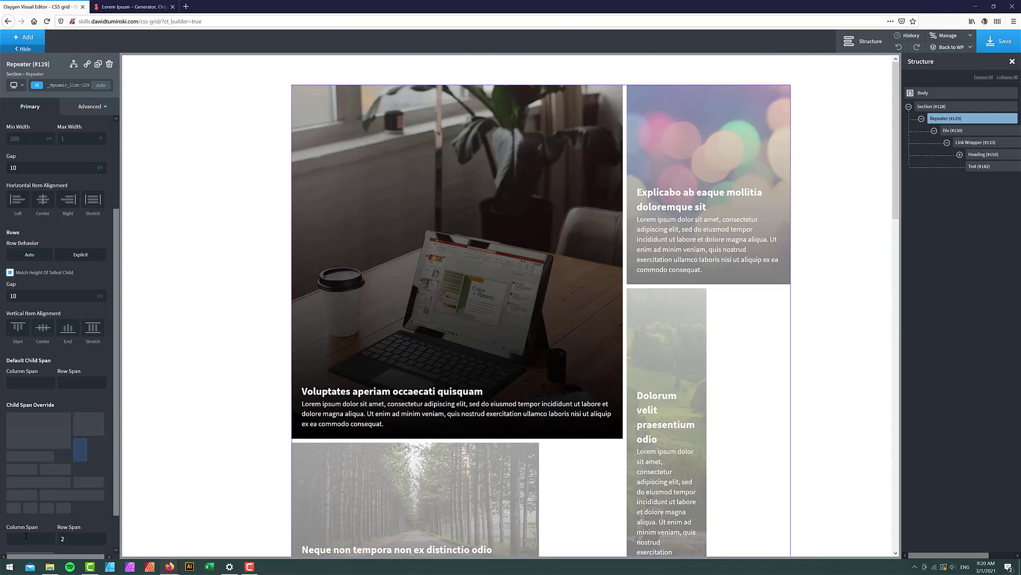
type("3")
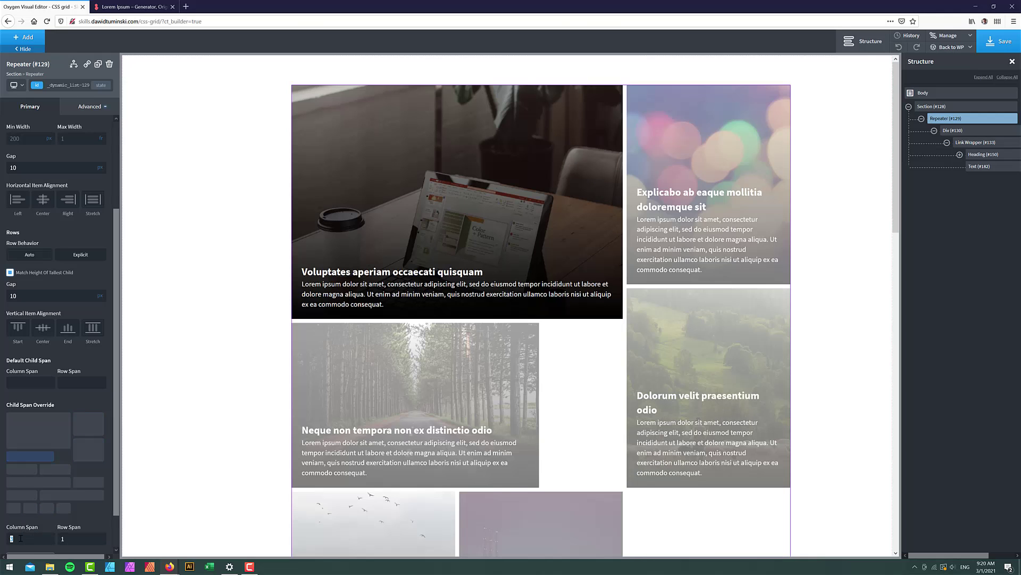
Set the fourth grid child's column span to 4 and the column span of the fifth and sixth children to 3.
type("4")
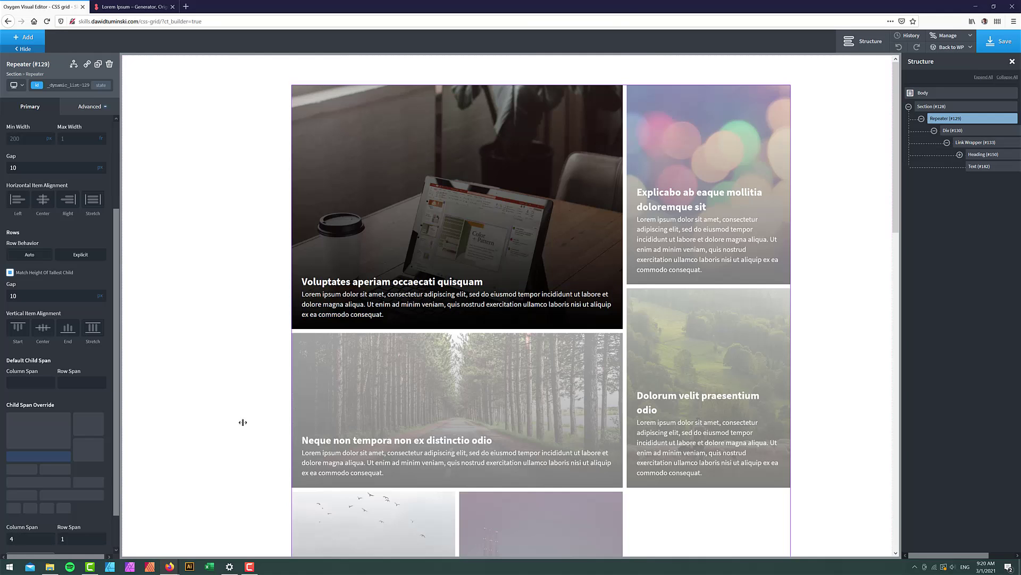
scroll(171, 417, "down", 5)
left_click(22, 469)
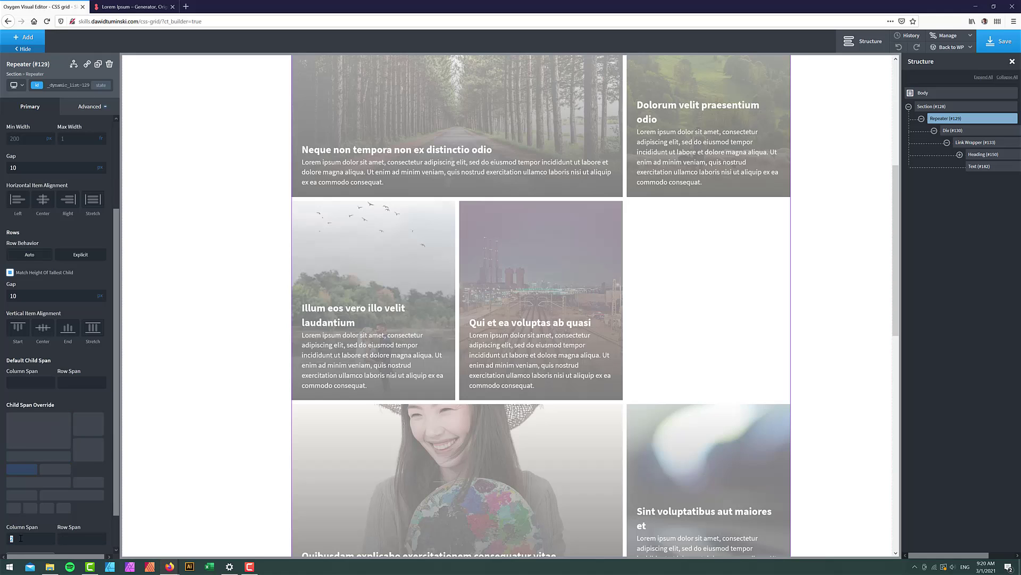
left_click(71, 470)
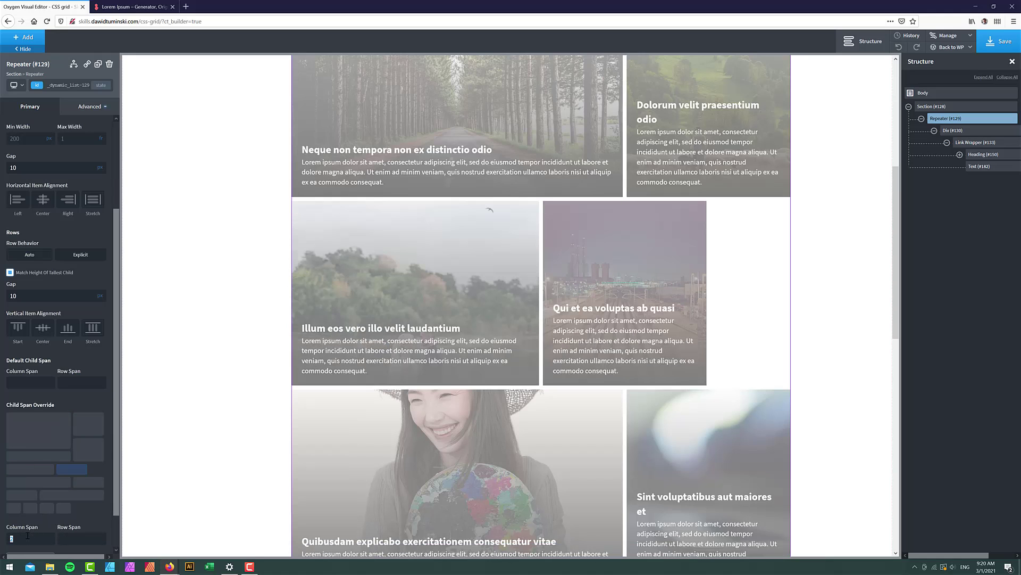
type("3")
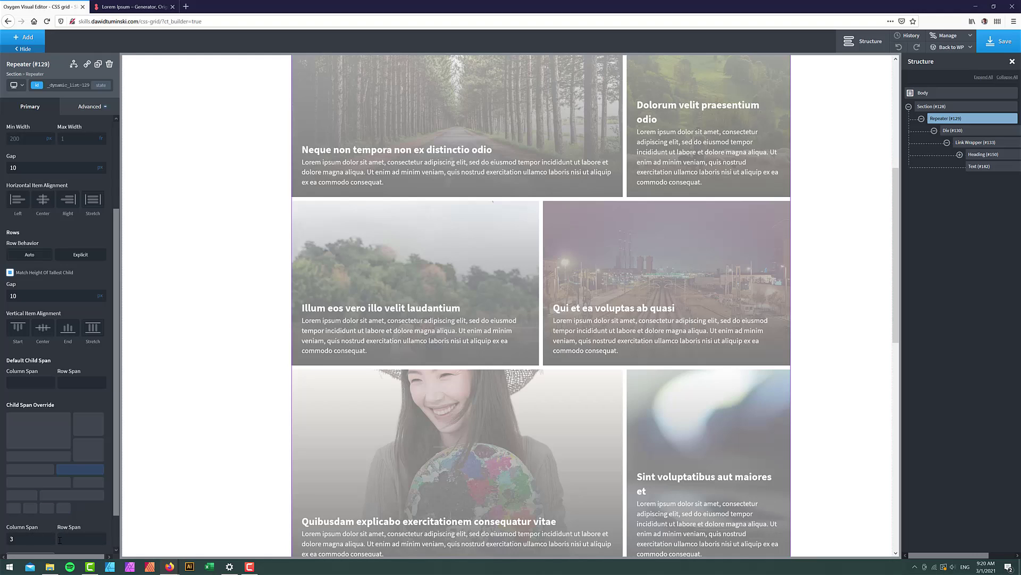
Set the sixth grid child's row span to 2 and the seventh child's column span to 3.
left_click(66, 540)
type("2")
left_click(40, 471)
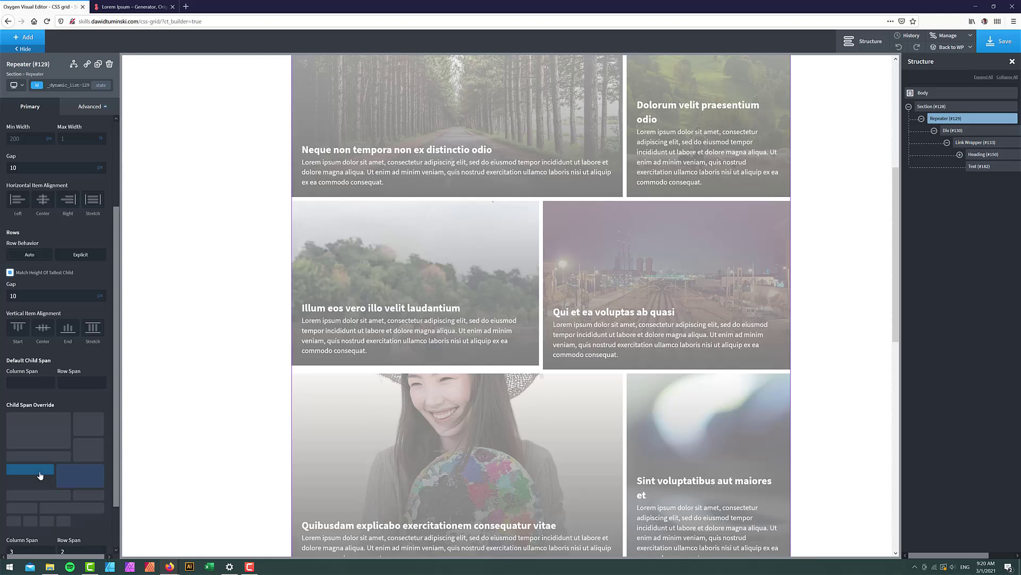
left_click(35, 493)
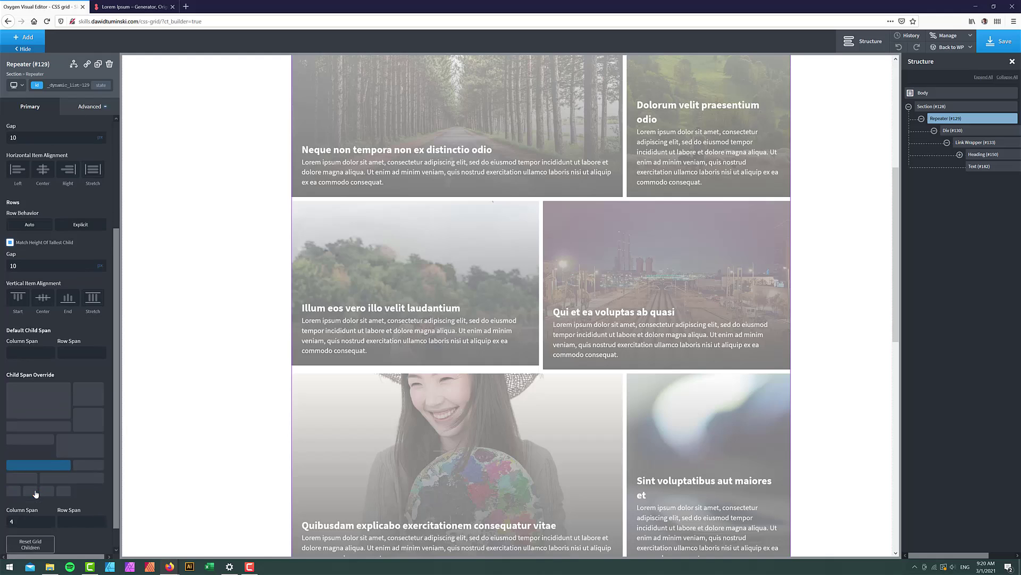
scroll(21, 496, "down", 2)
type("3")
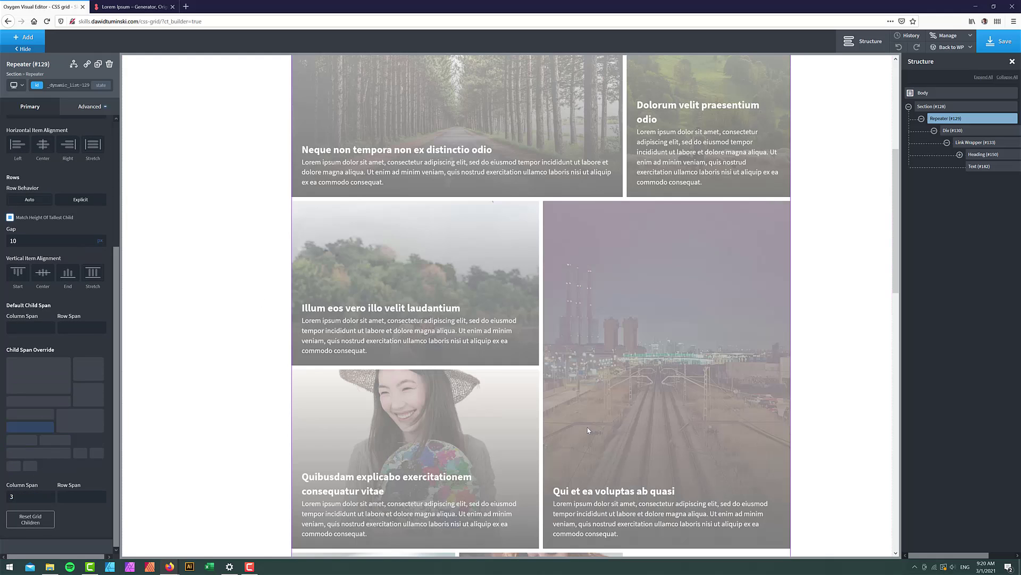
Set the ninth grid child's column span to 4 and make the tenth child span all six columns.
scroll(595, 414, "up", 5)
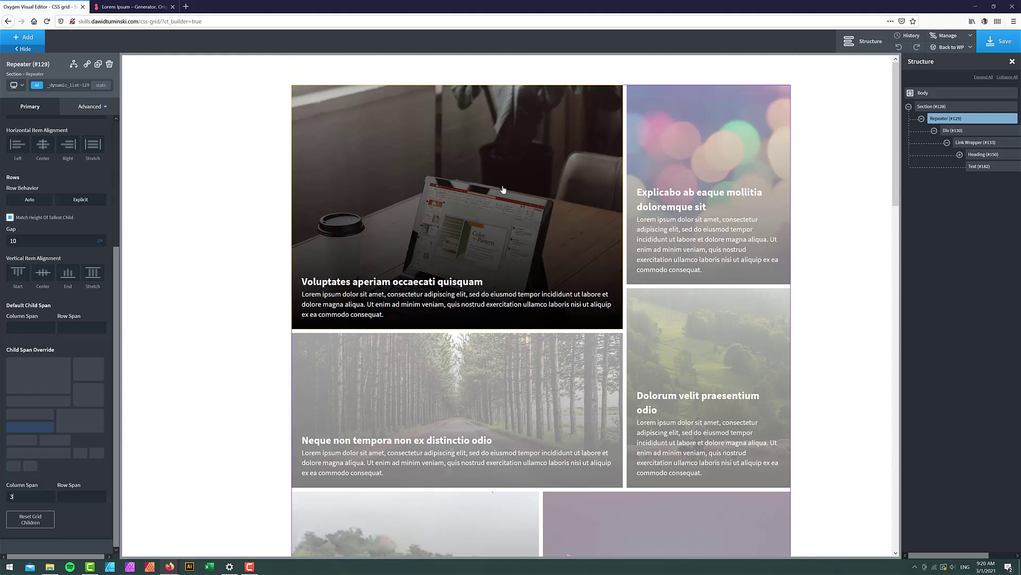
scroll(610, 392, "down", 4)
scroll(577, 416, "down", 6)
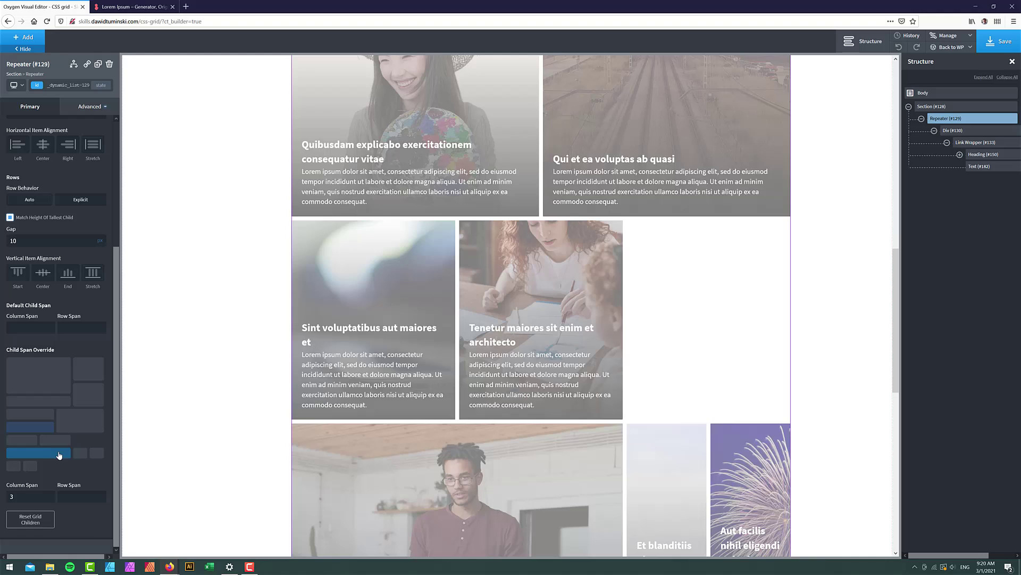
left_click(31, 444)
type("4")
scroll(199, 380, "down", 5)
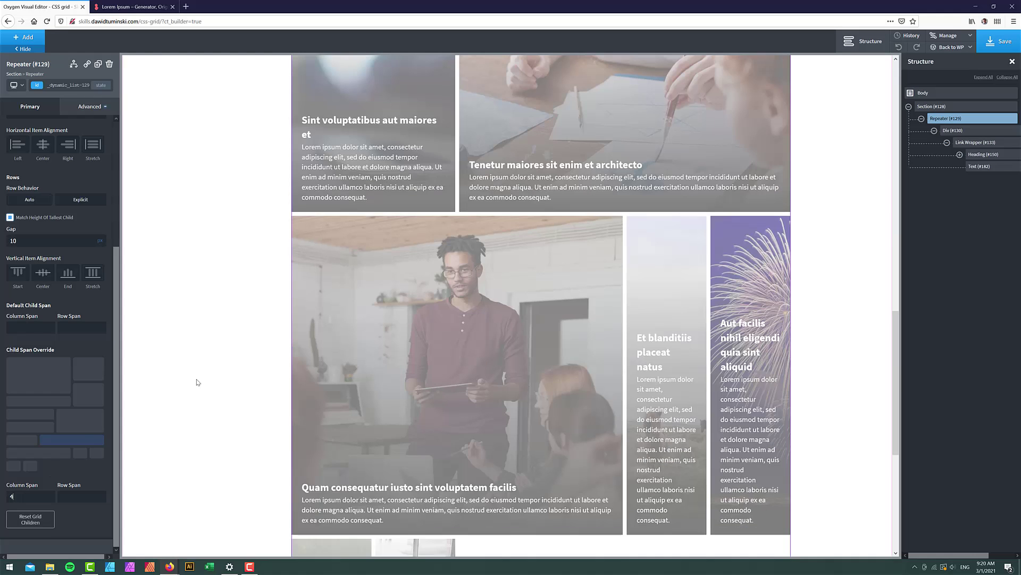
left_click(21, 453)
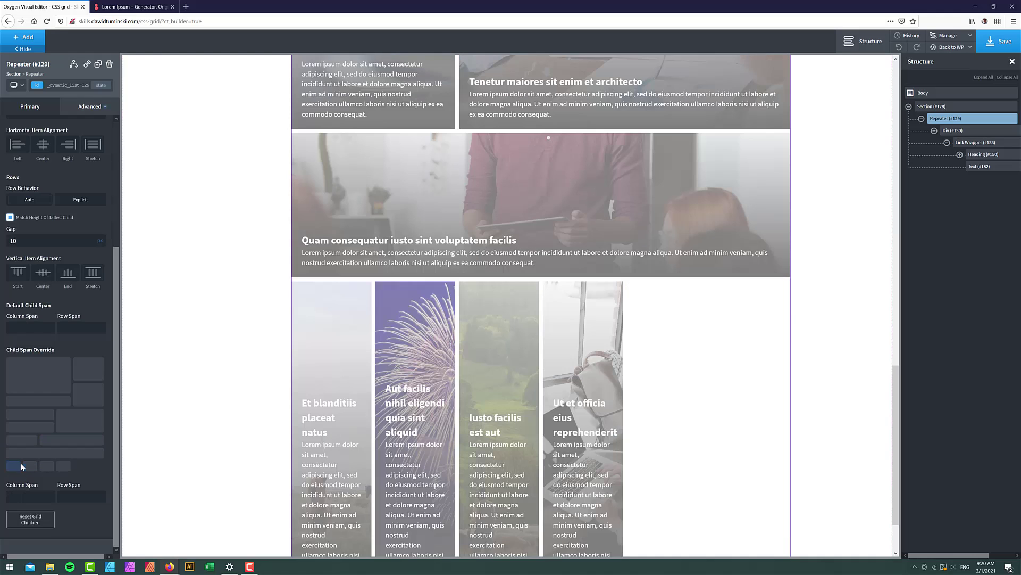
Set the column span of the eleventh, twelfth, thirteenth and fourteenth grid children to 3.
left_click(23, 495)
left_click(15, 466)
left_click(32, 496)
type("3")
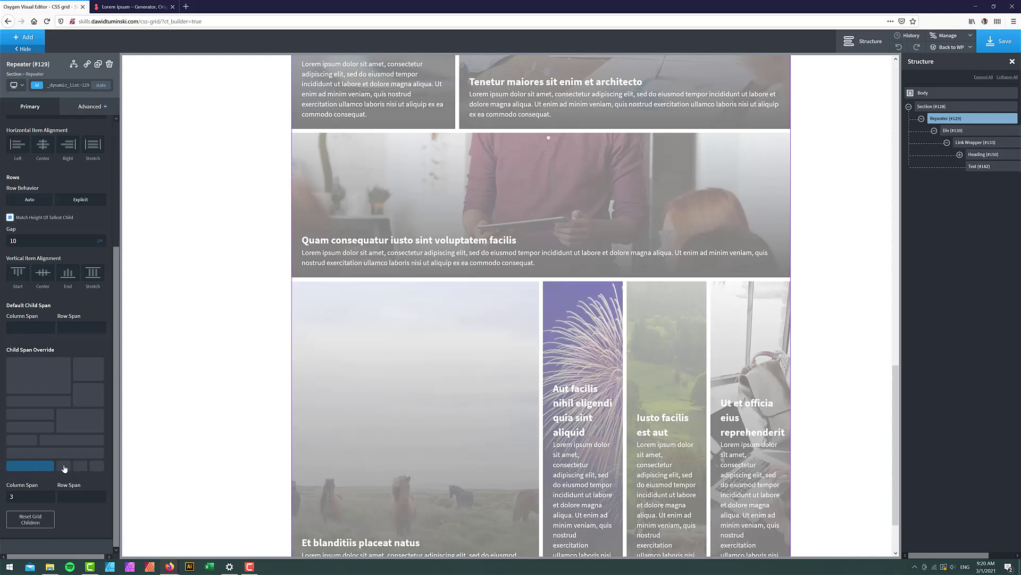
type("3")
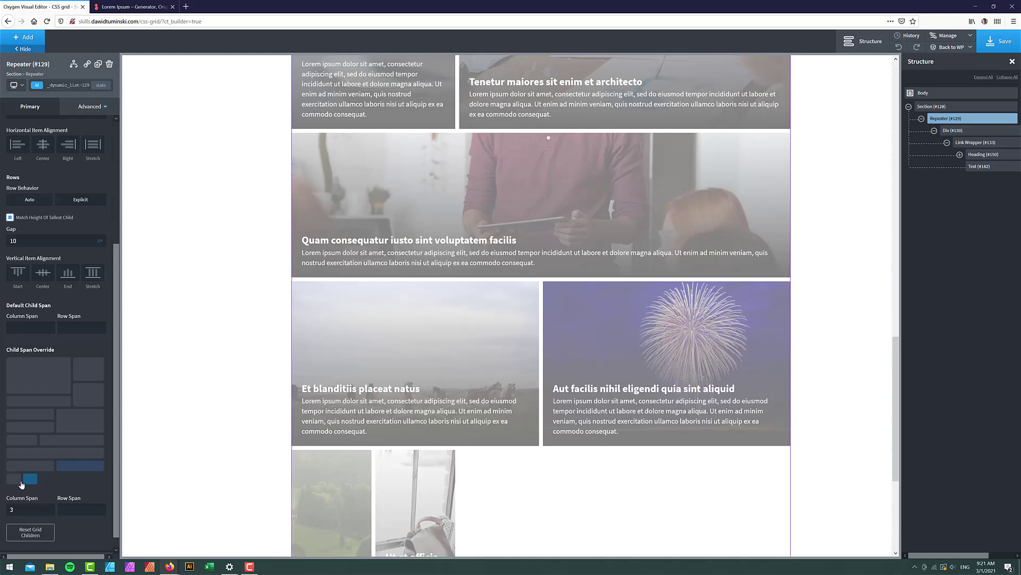
type("3")
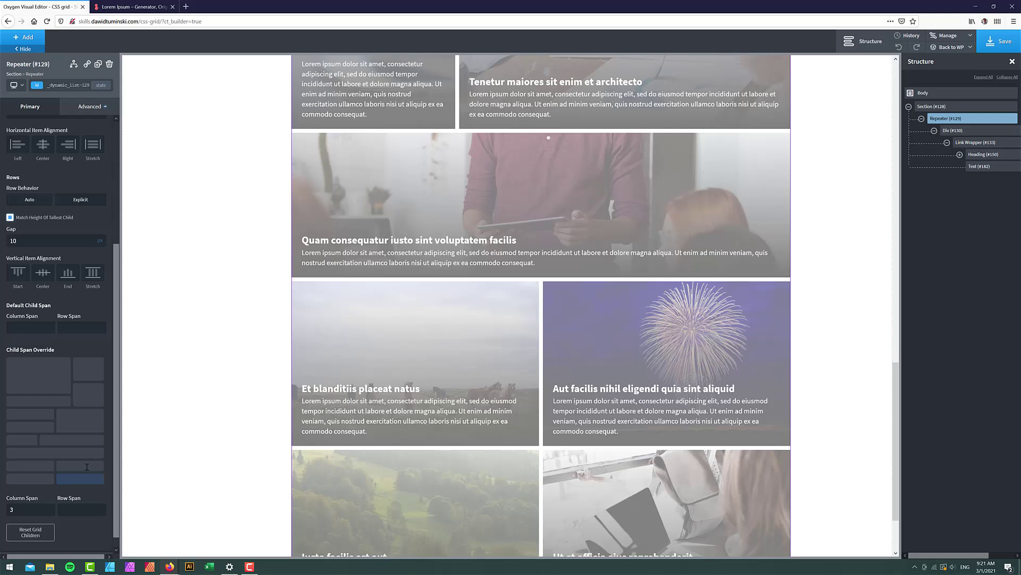
Save the page design and switch to the browser window with the live CSS grid page.
scroll(266, 346, "up", 10)
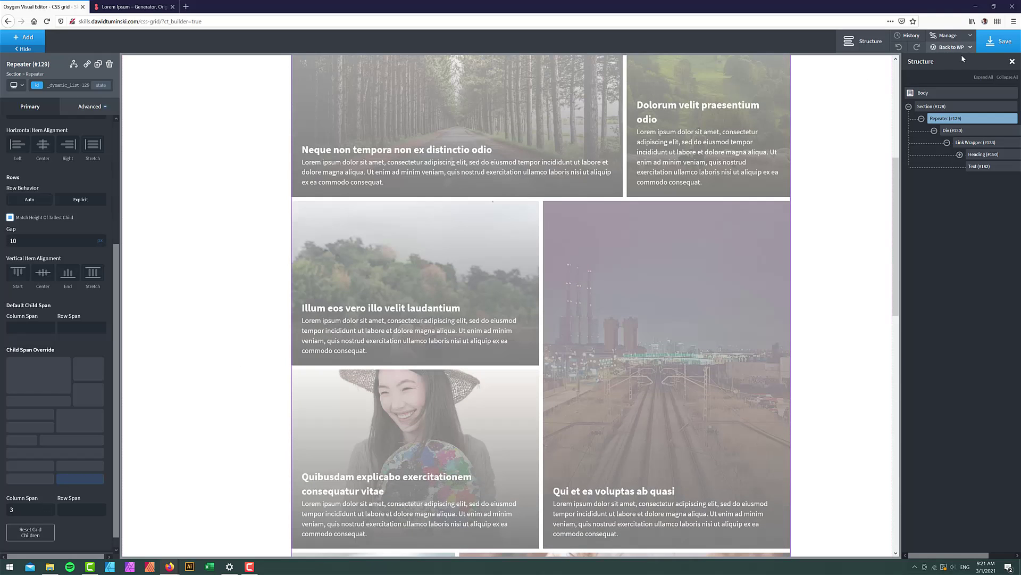
left_click(1000, 41)
key("alt+Tab")
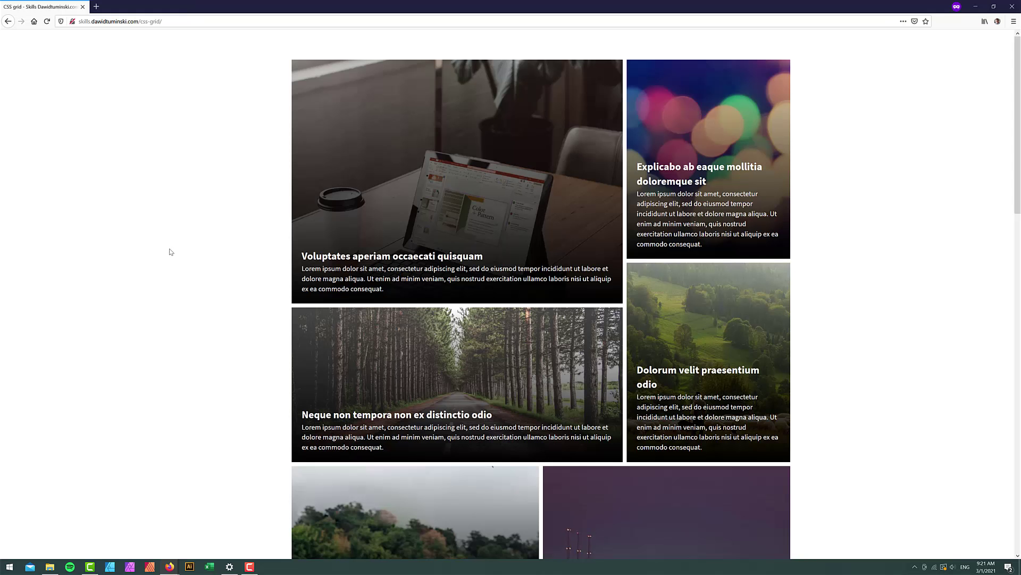
Examine the layout of all post tiles on the live page from the first row to the last.
scroll(204, 262, "down", 2)
scroll(204, 262, "down", 5)
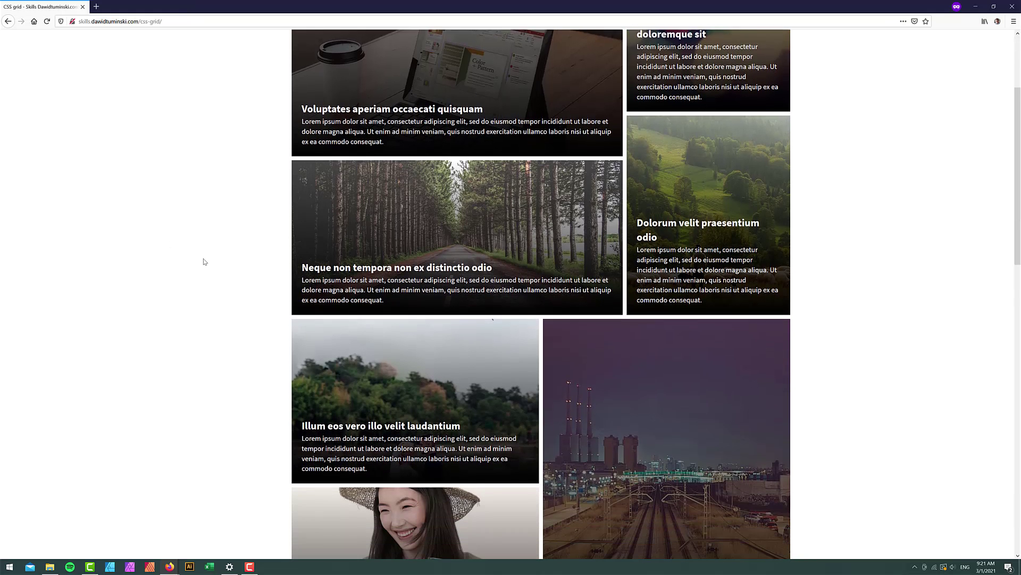
scroll(204, 262, "down", 4)
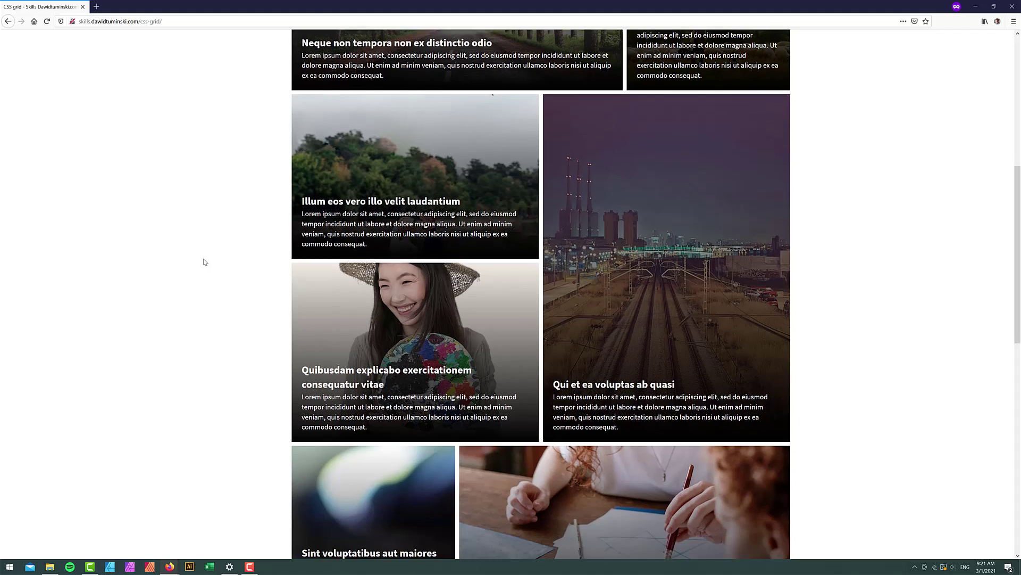
scroll(204, 261, "down", 4)
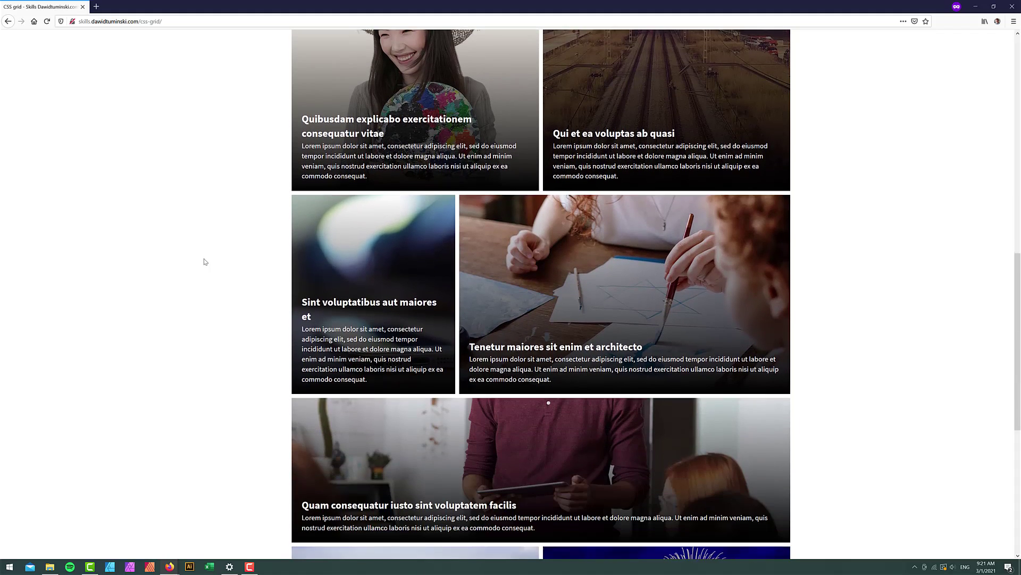
scroll(206, 260, "down", 4)
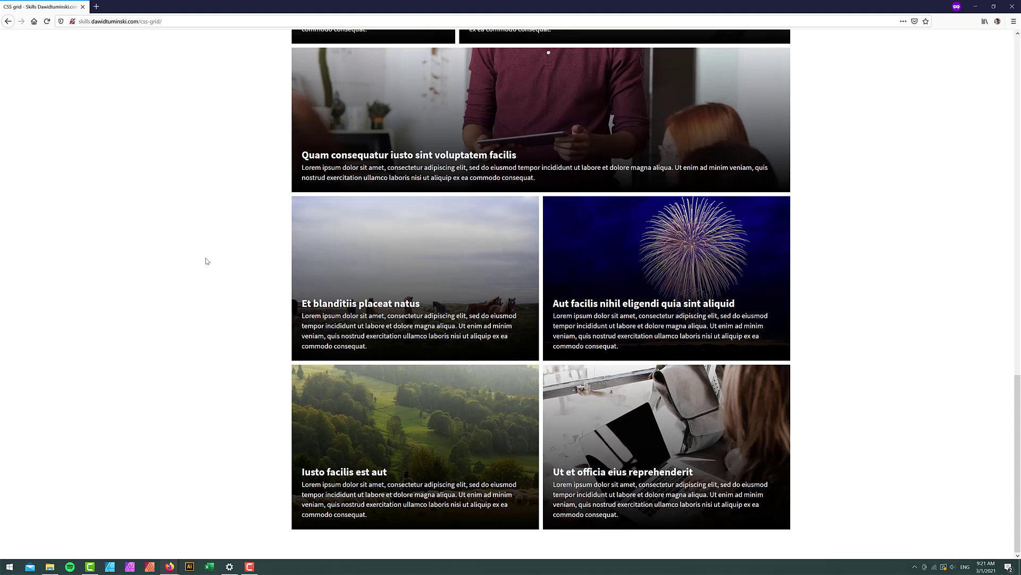
scroll(206, 261, "up", 4)
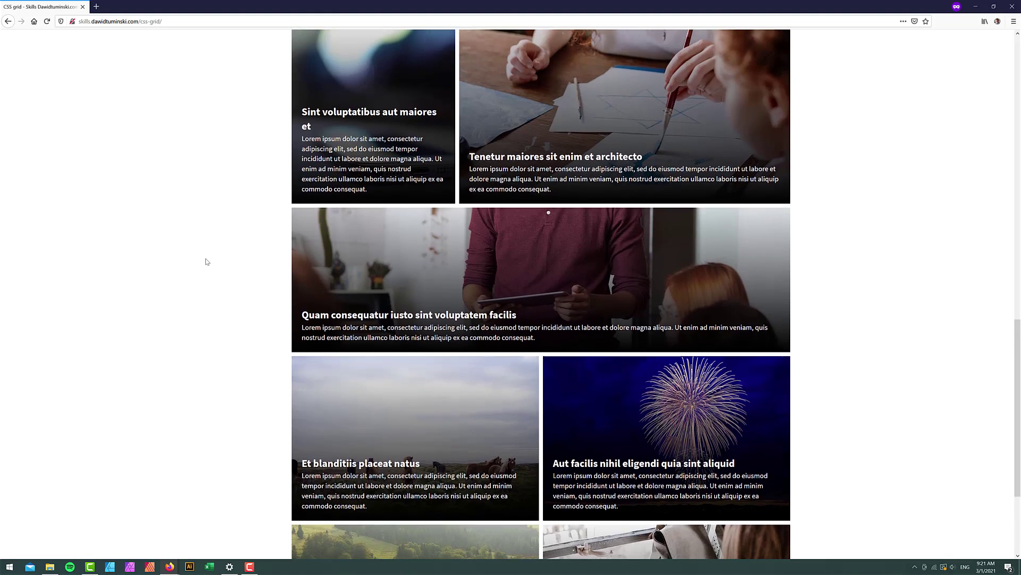
scroll(207, 261, "up", 6)
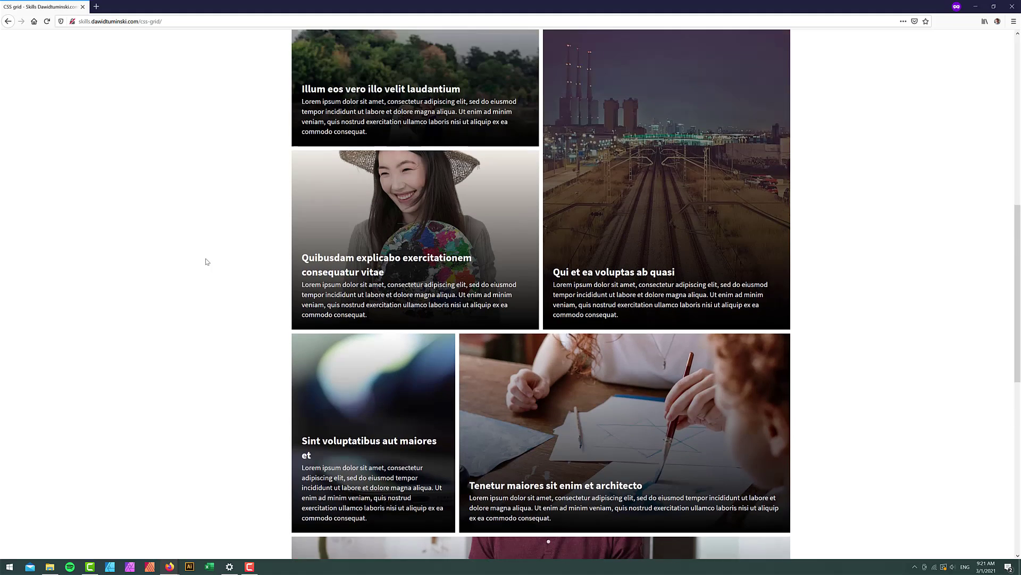
scroll(207, 261, "up", 7)
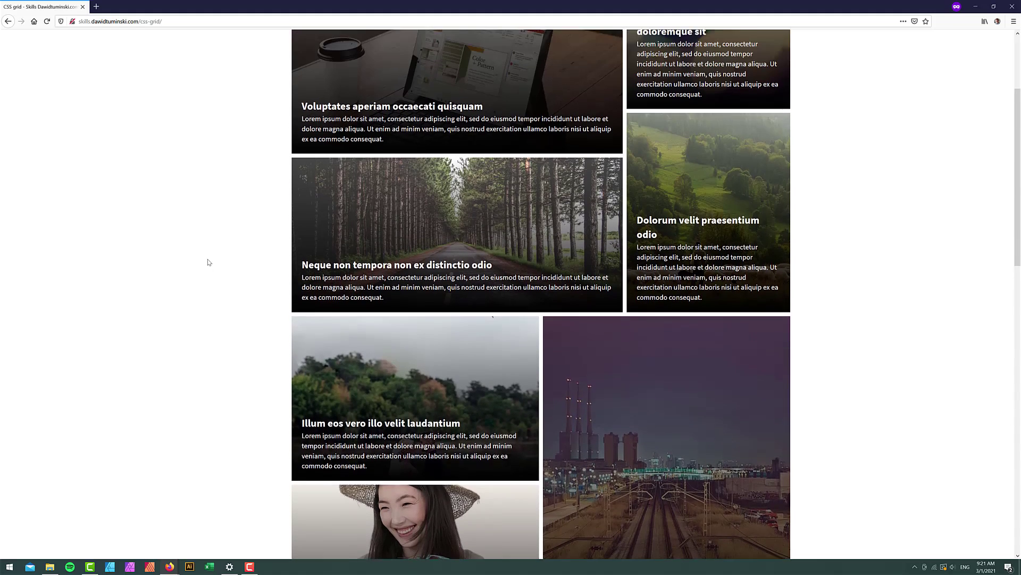